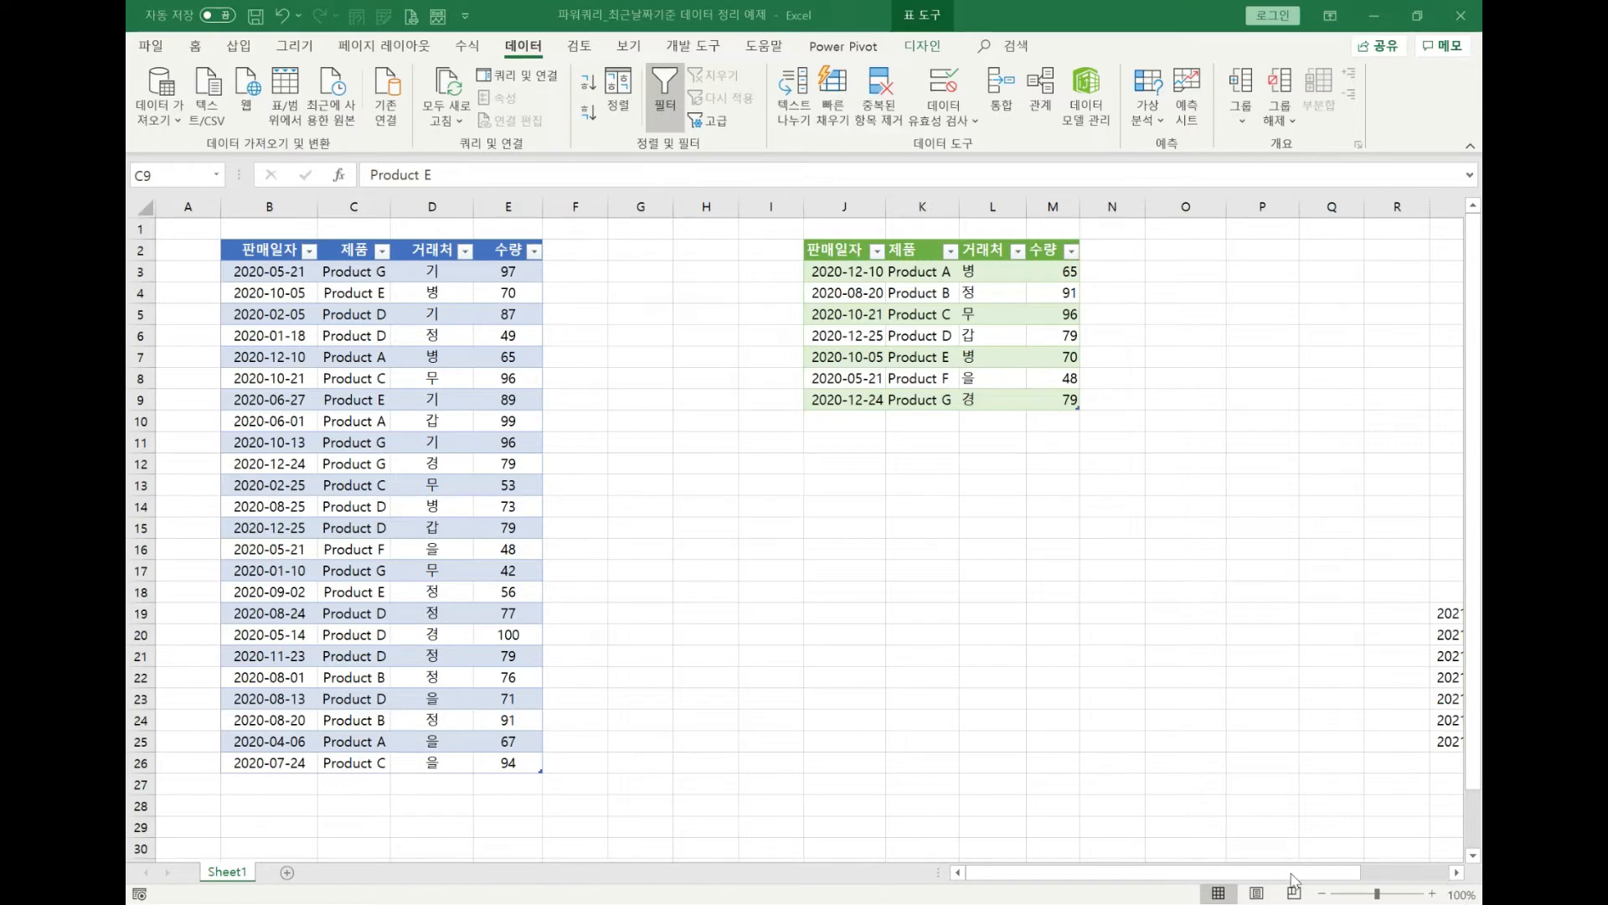
Append the rows in S19:V25 to the blue sales table by copying them to B27, and check the added dates
left_click(1323, 872)
left_click_drag(1334, 878, 1422, 874)
left_click_drag(1156, 614, 1372, 737)
key("ctrl+c")
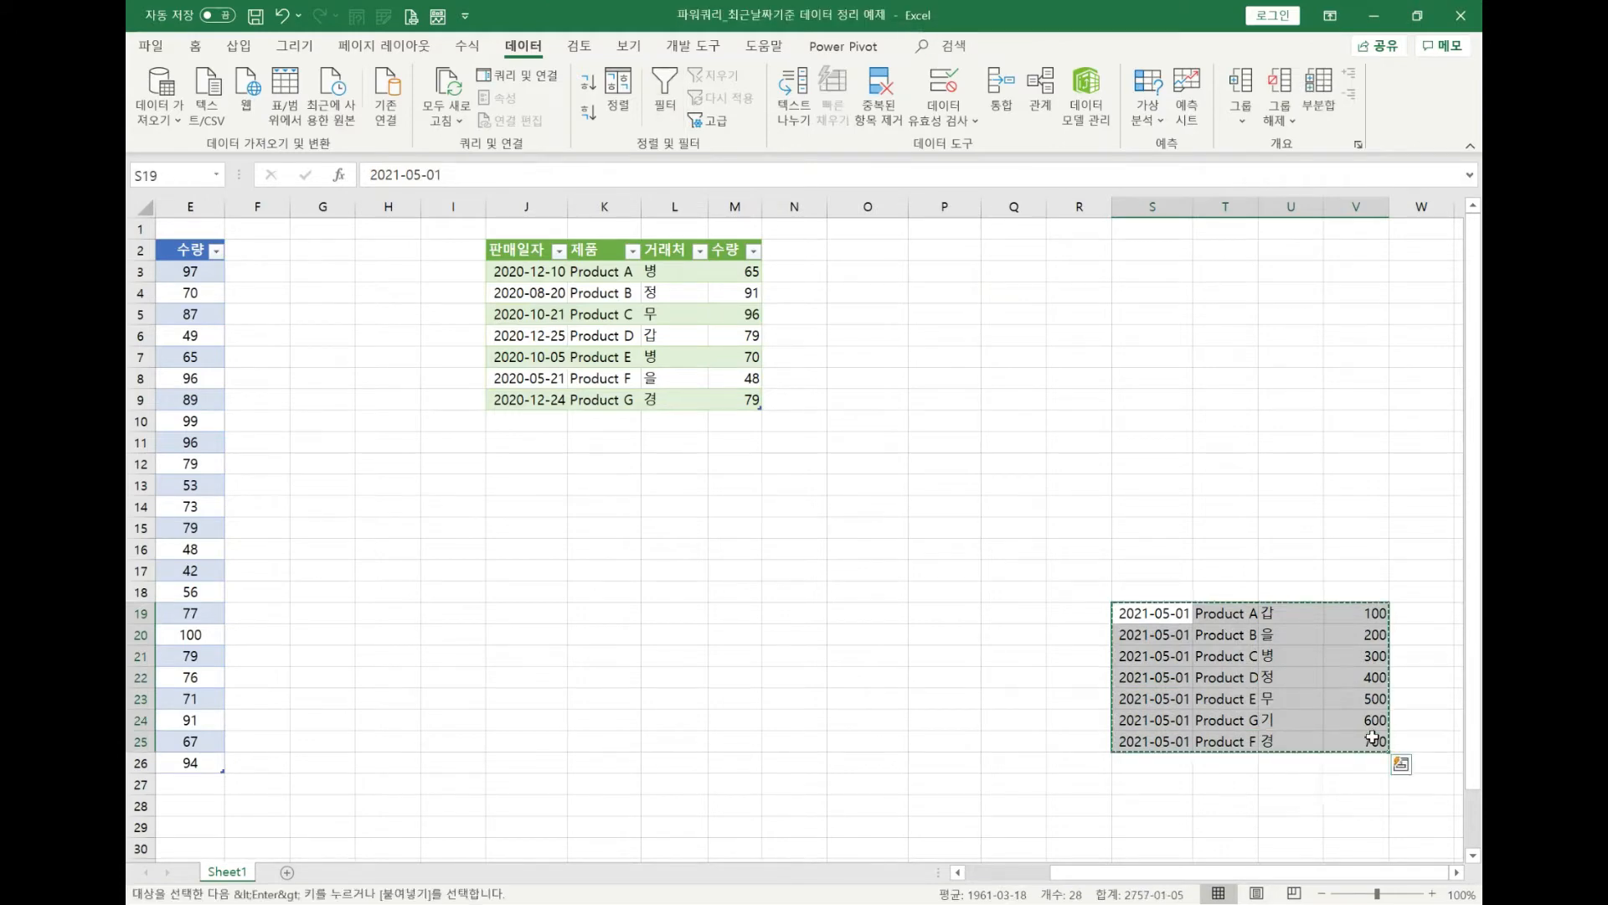
left_click_drag(1106, 878, 1018, 878)
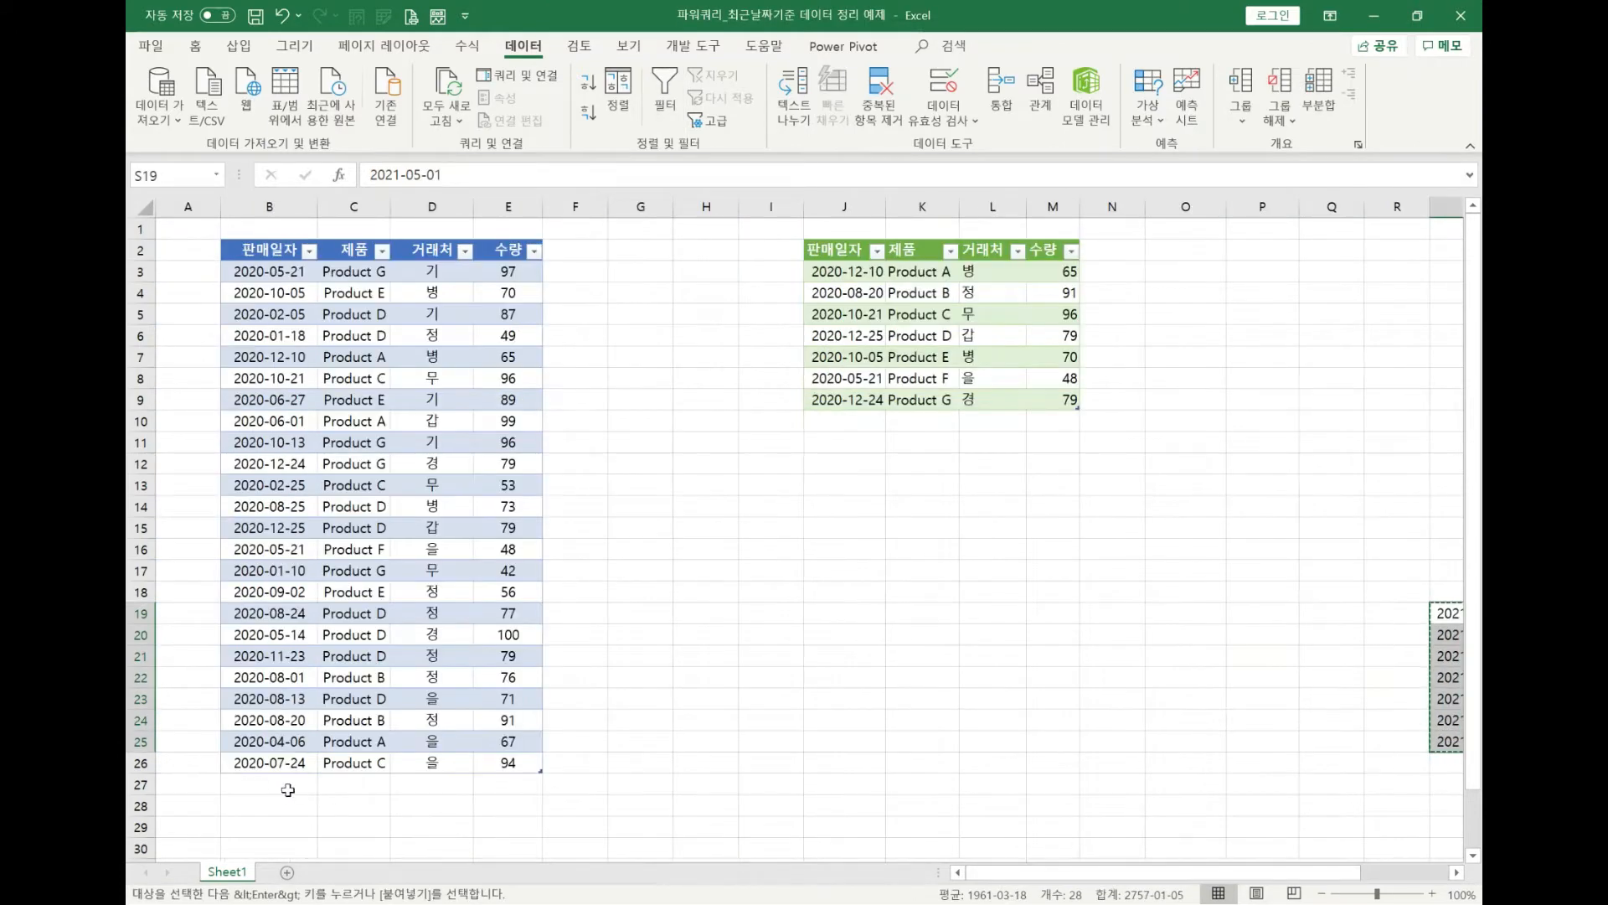
left_click(286, 783)
key("ctrl+v")
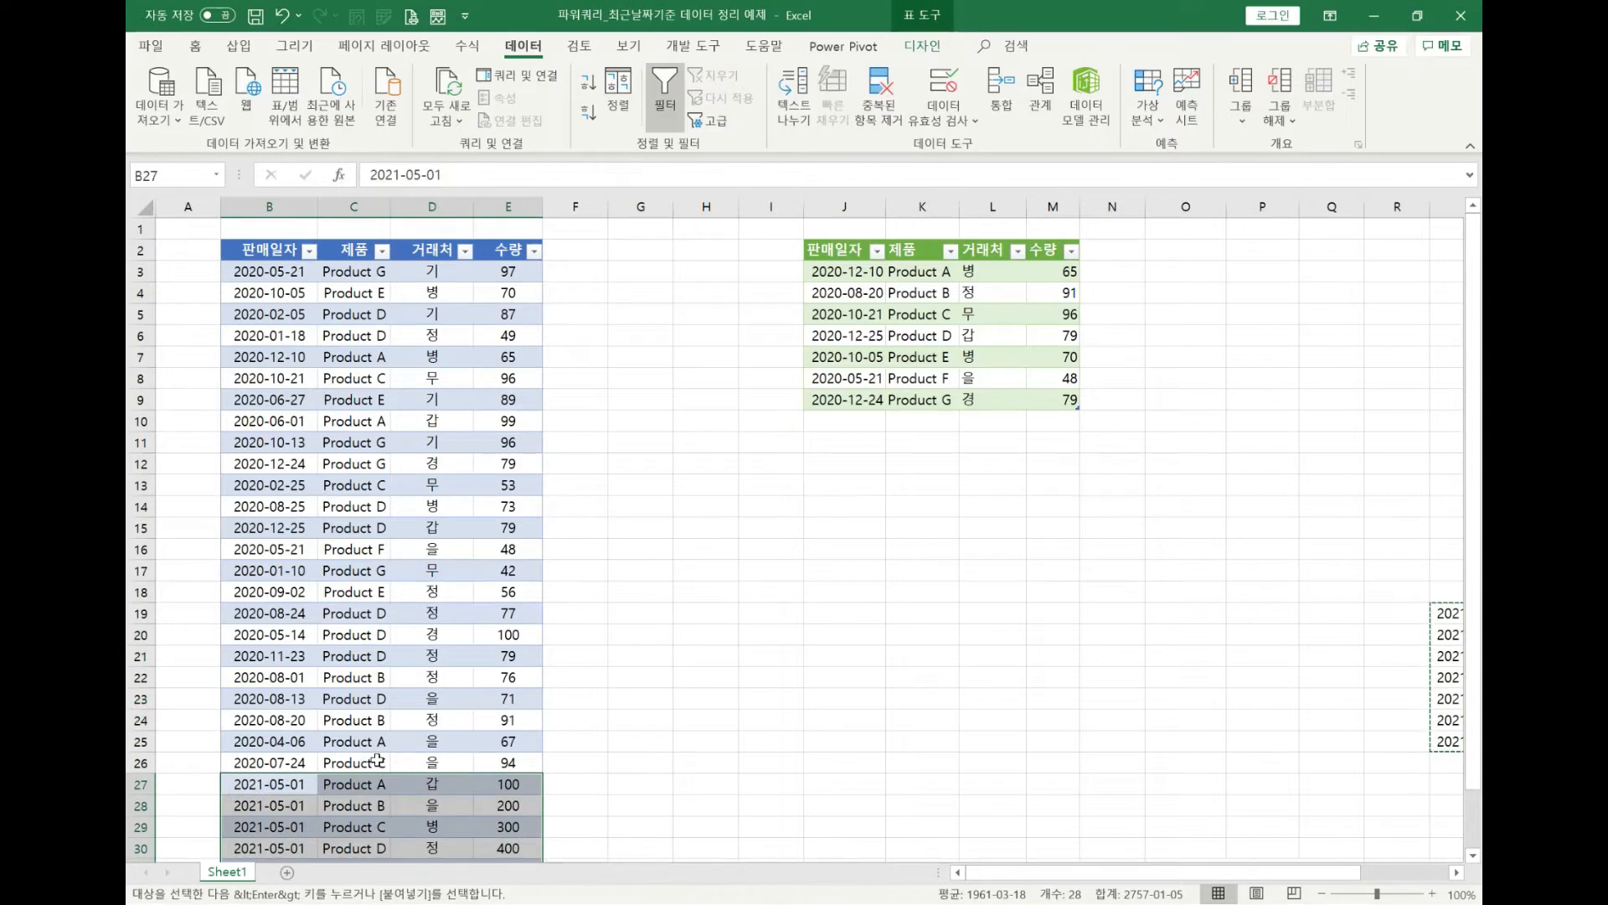
scroll(368, 758, "down", 4)
left_click(348, 593)
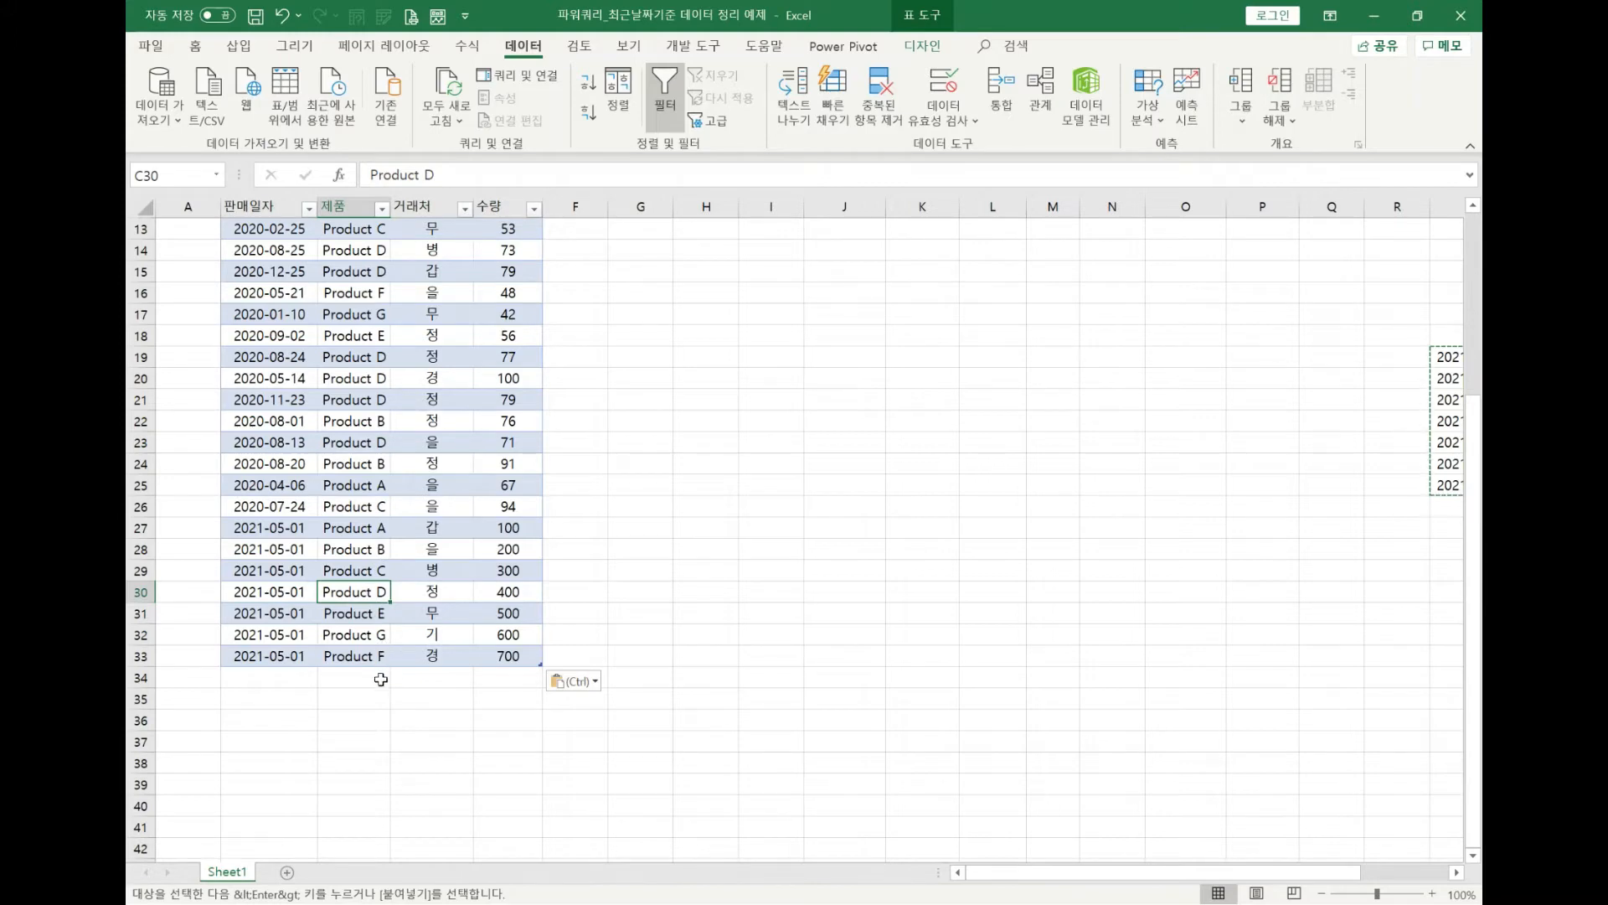
left_click(283, 532)
left_click_drag(283, 532, 295, 658)
scroll(285, 432, "up", 4)
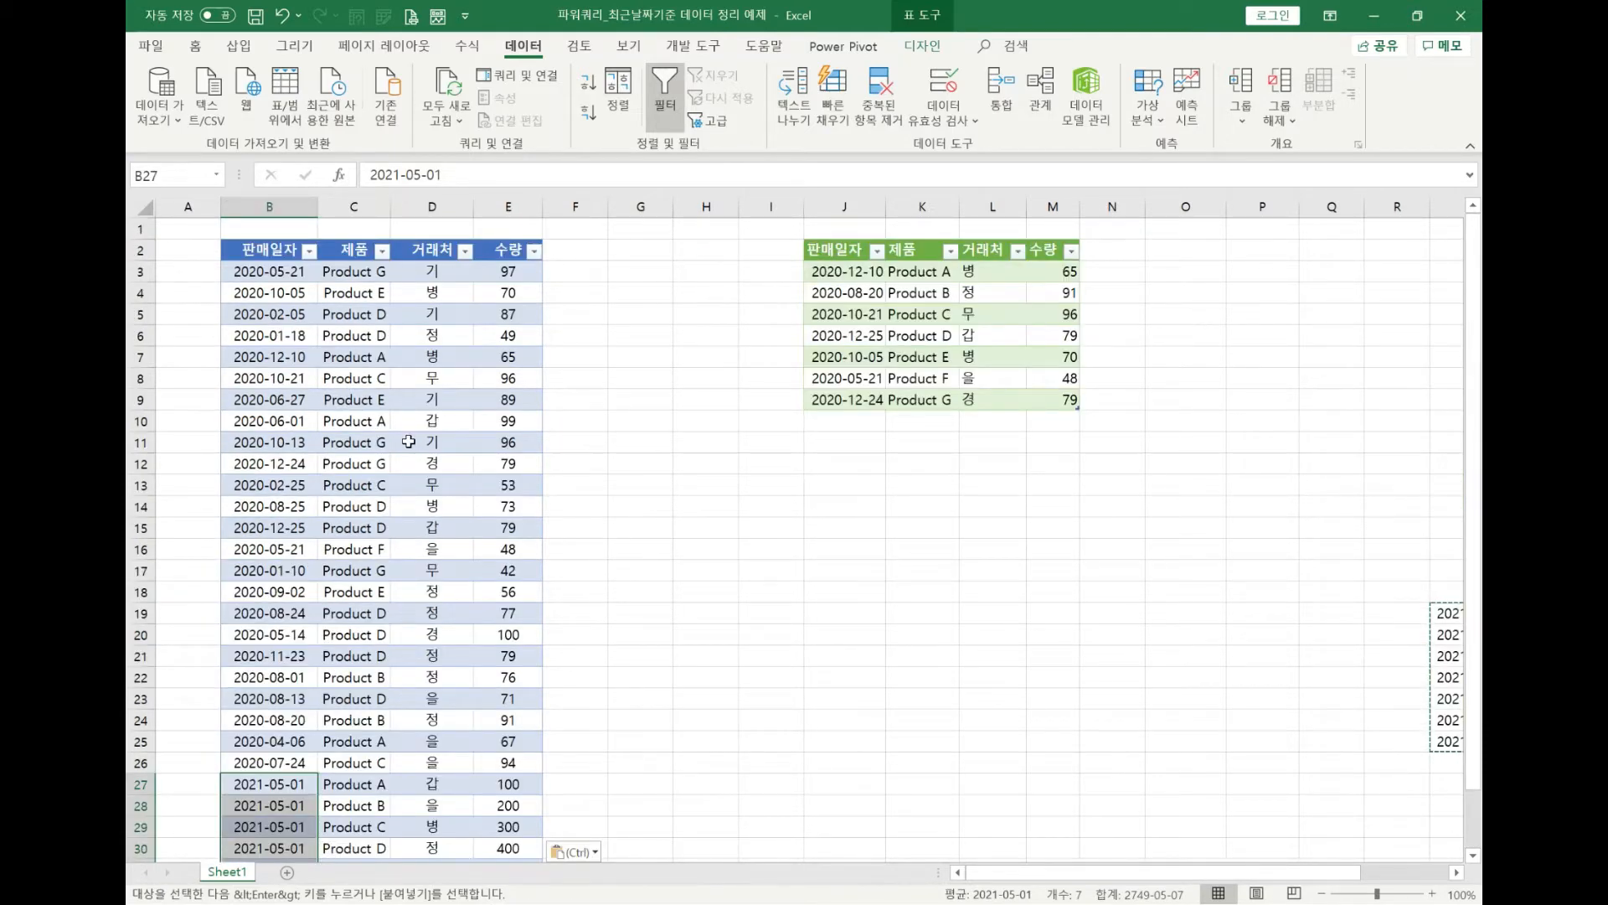
Refresh the green result table to include the rows added to the sales table
left_click(968, 333)
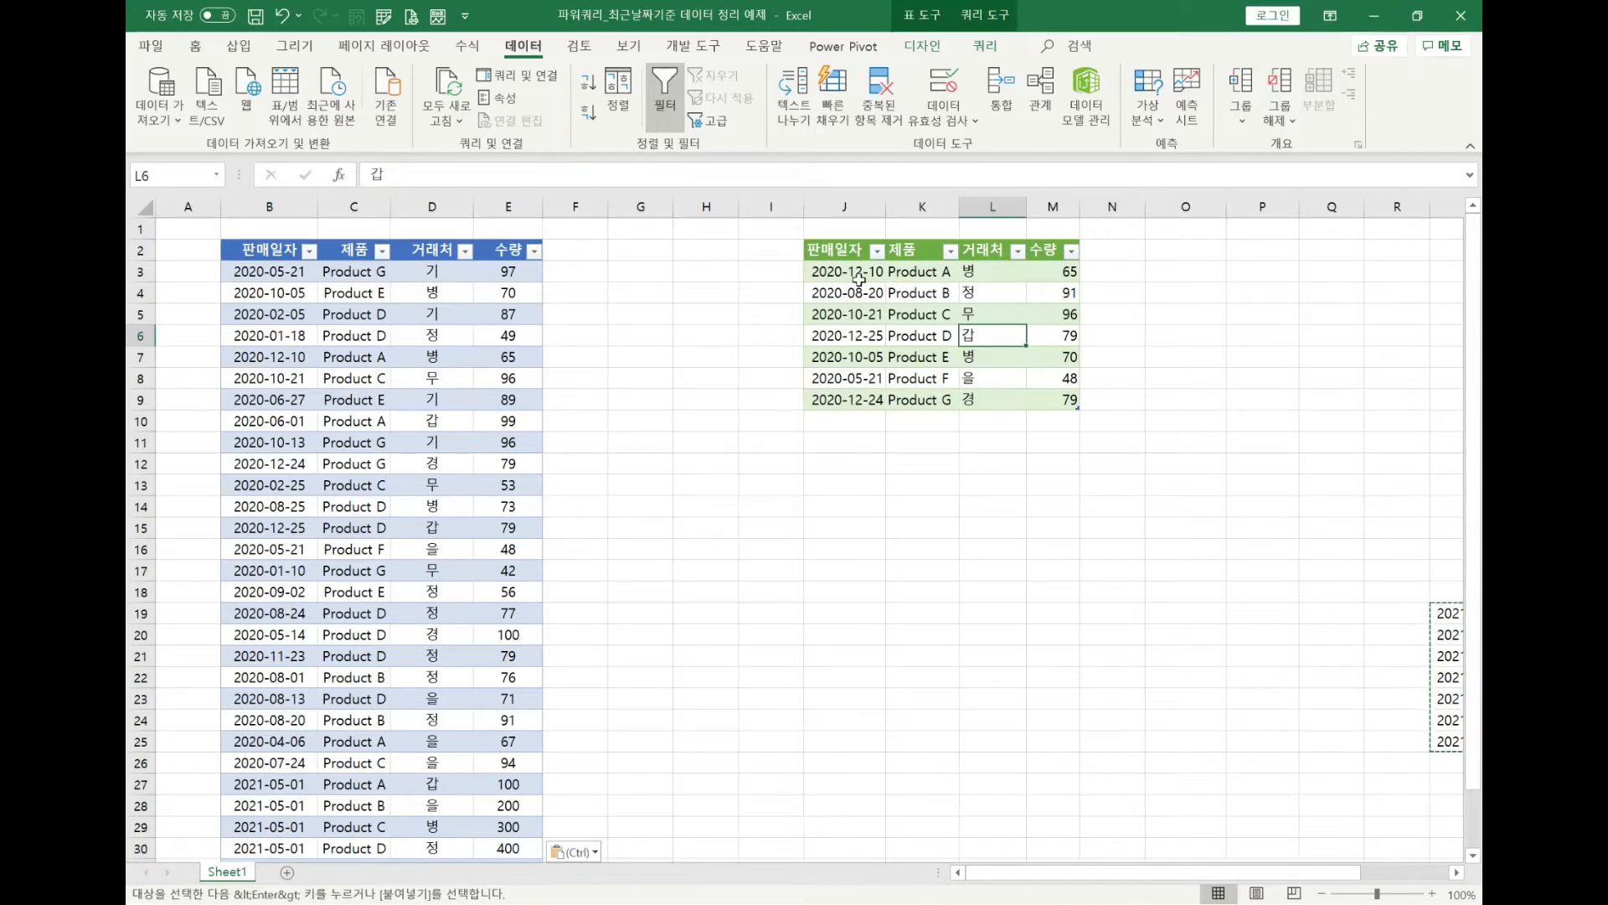
scroll(420, 527, "down", 1)
scroll(421, 527, "down", 3)
scroll(662, 586, "up", 3)
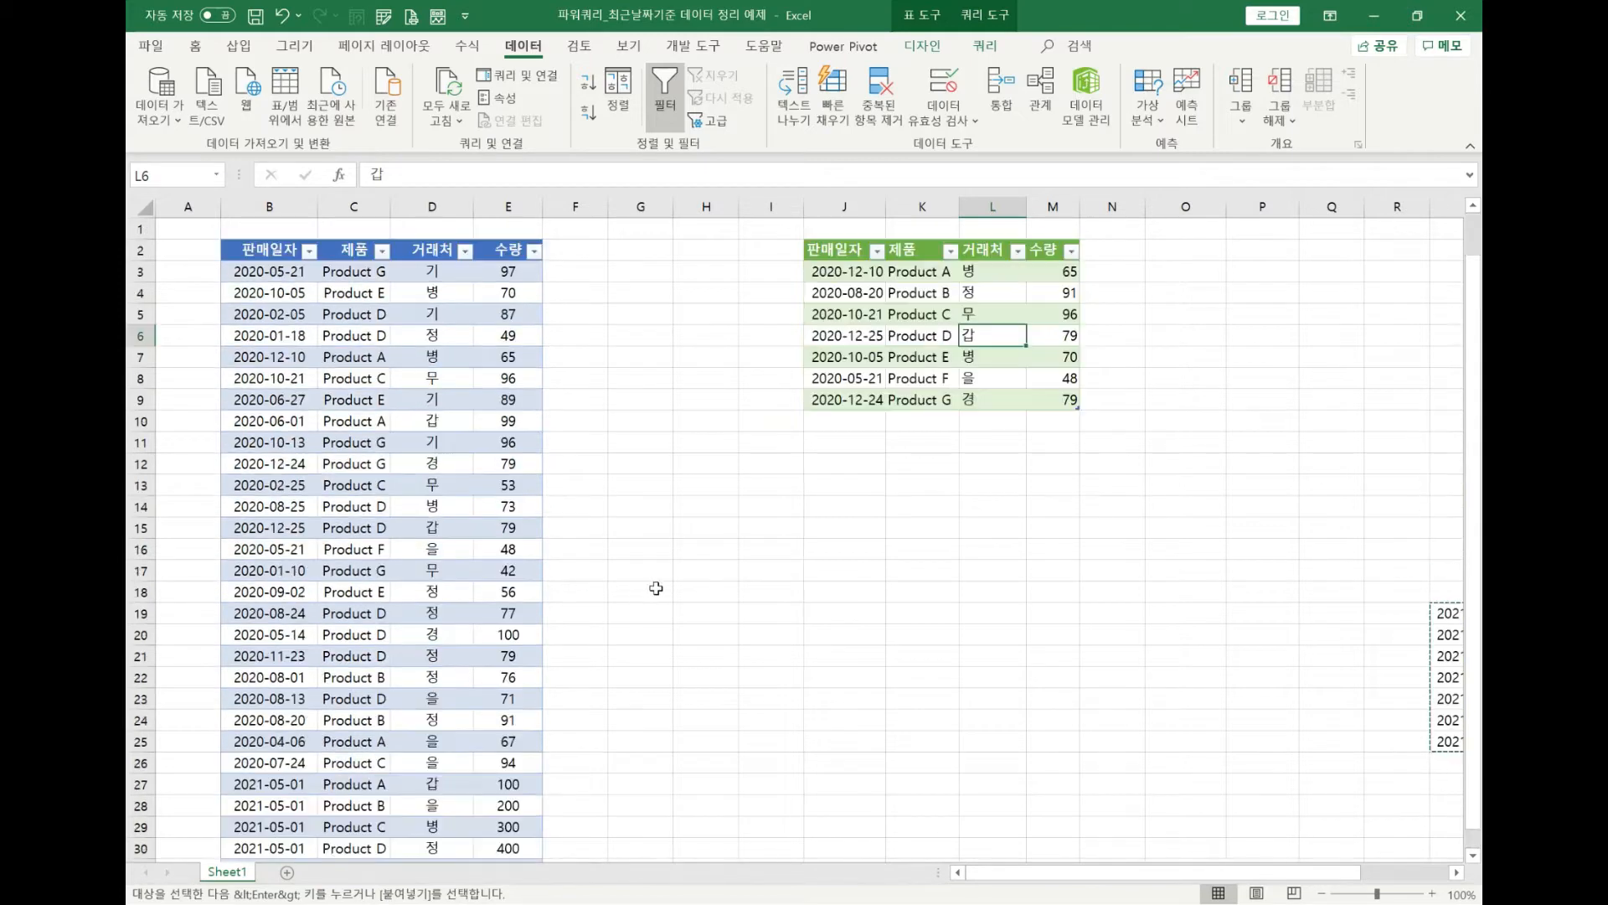
left_click(865, 317)
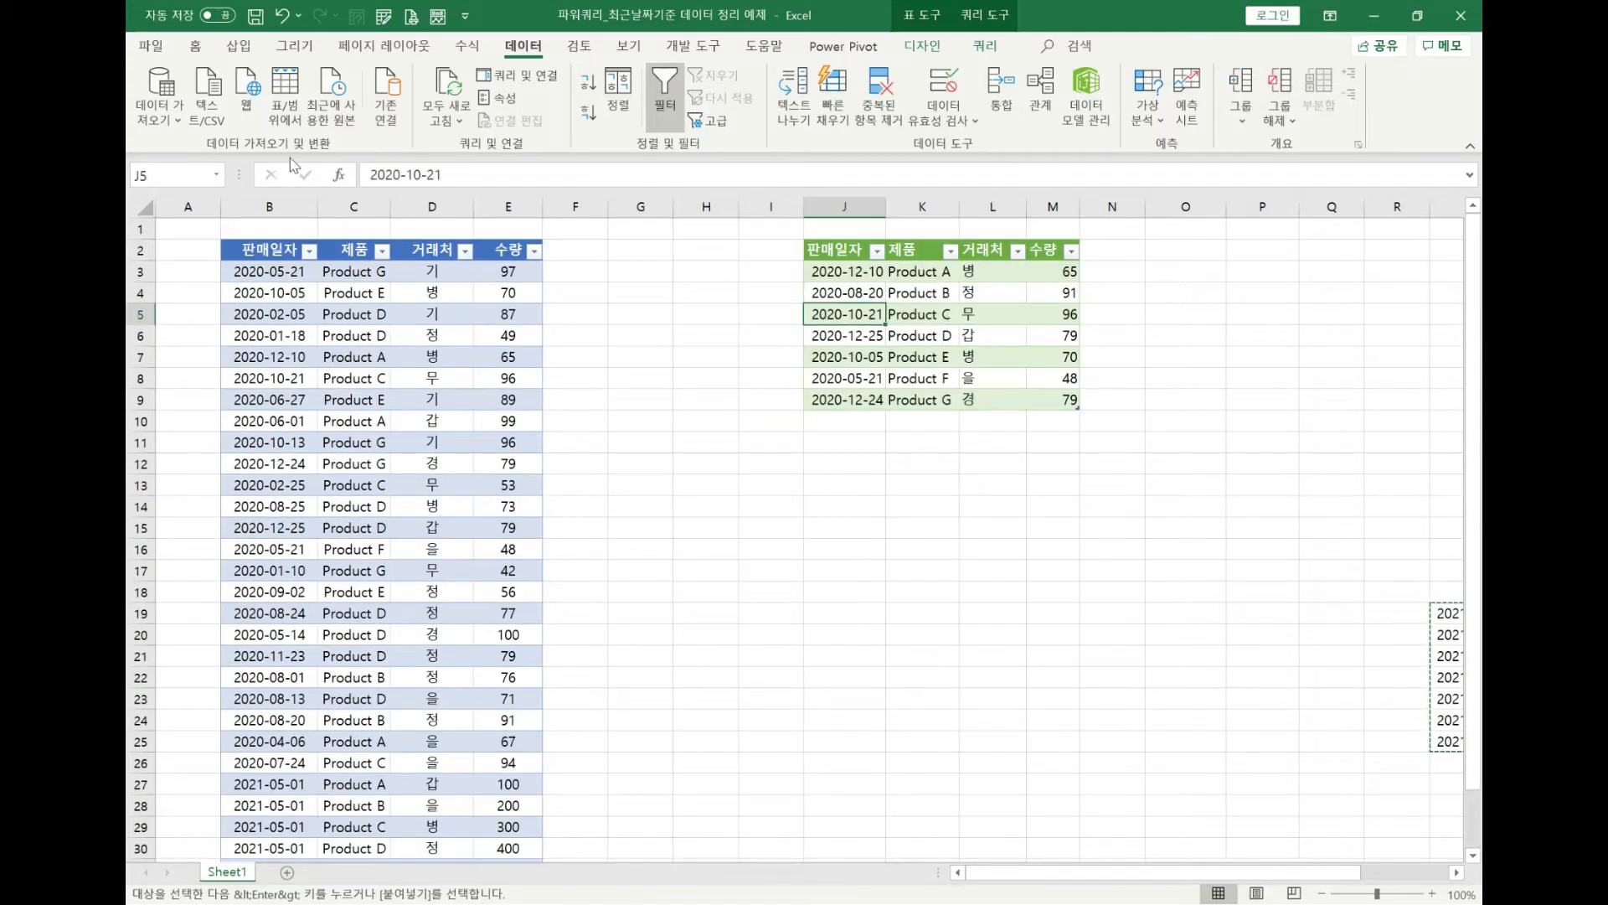
left_click(452, 84)
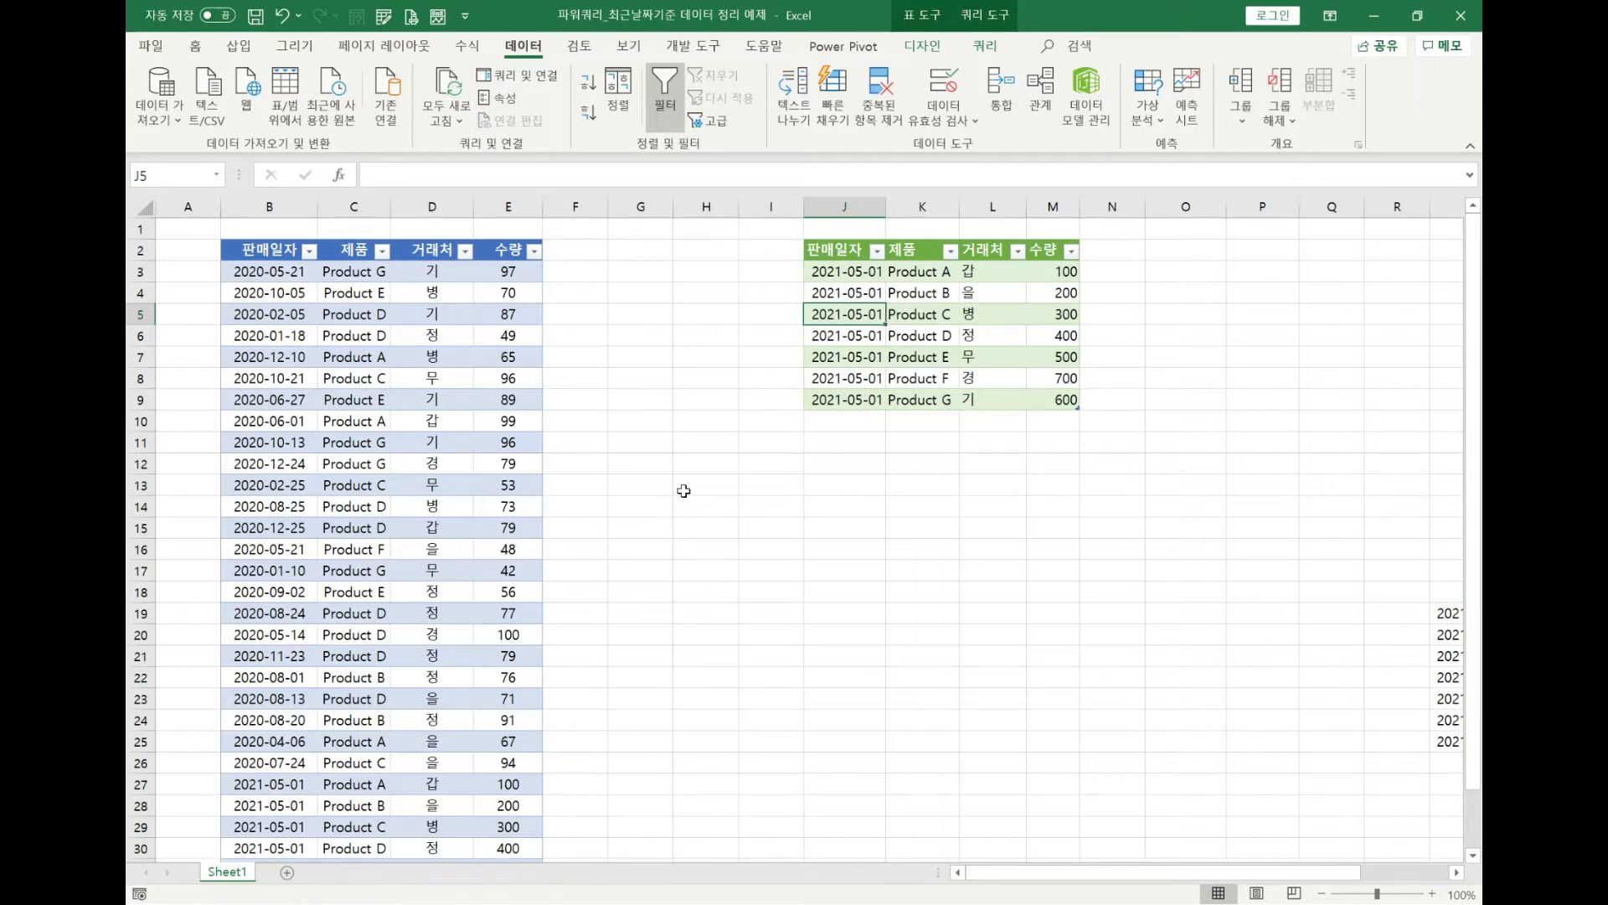
Change the sale date of the Product A row in cell B27 to 2021-10-1
scroll(362, 646, "down", 4)
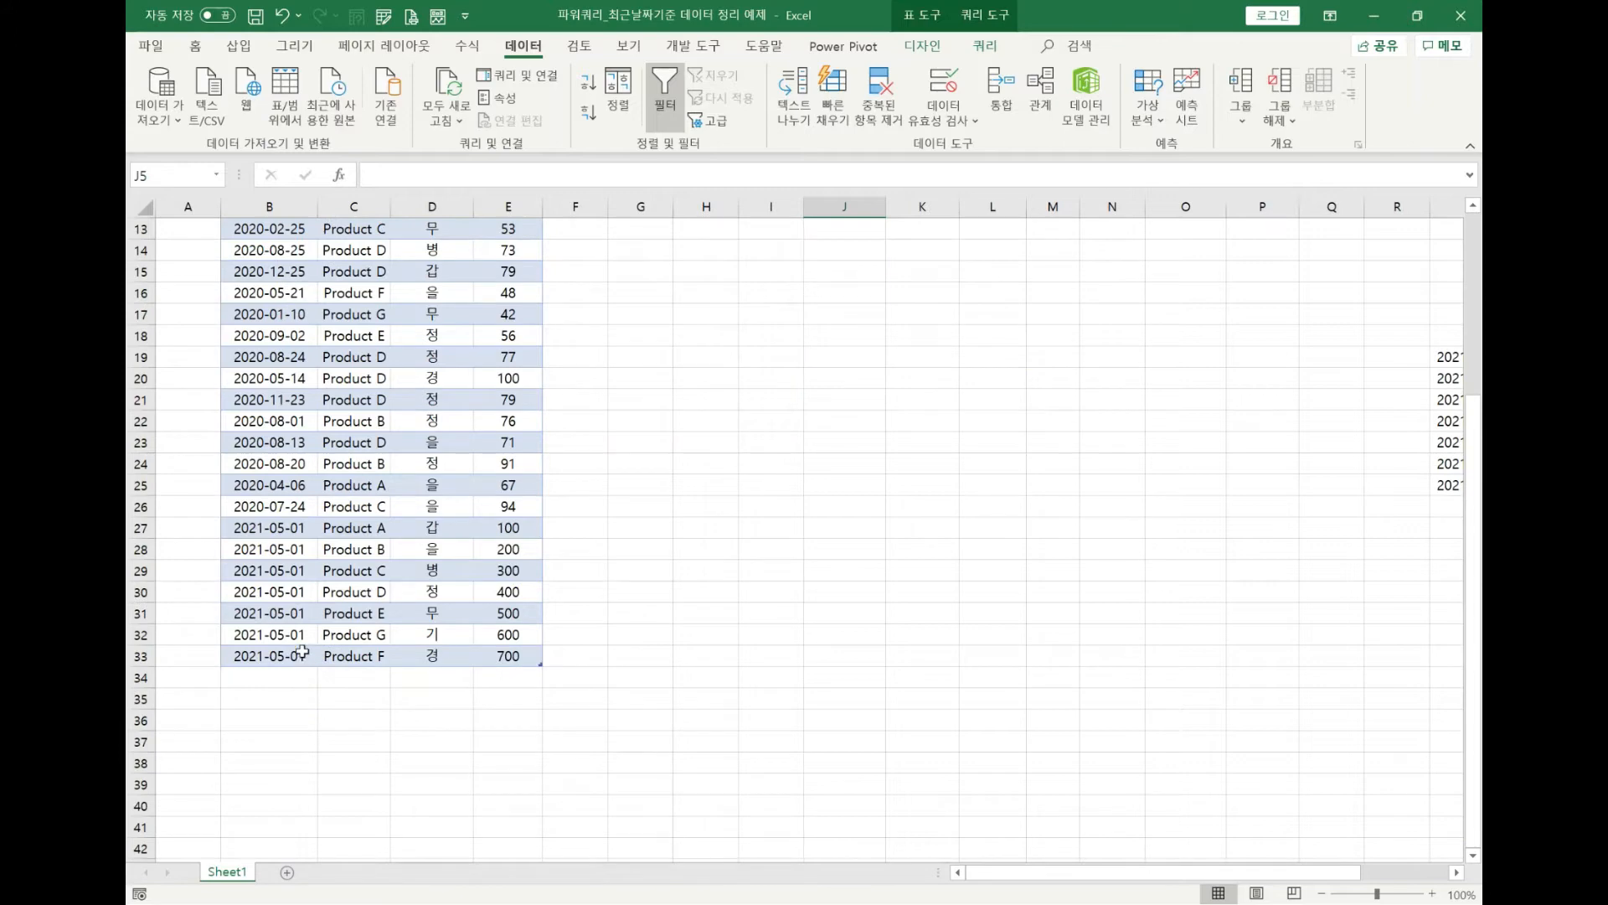
left_click(300, 526)
double_click(309, 528)
key("BackSpace")
key("BackSpace")
key("BackSpace")
key("BackSpace")
key("BackSpace")
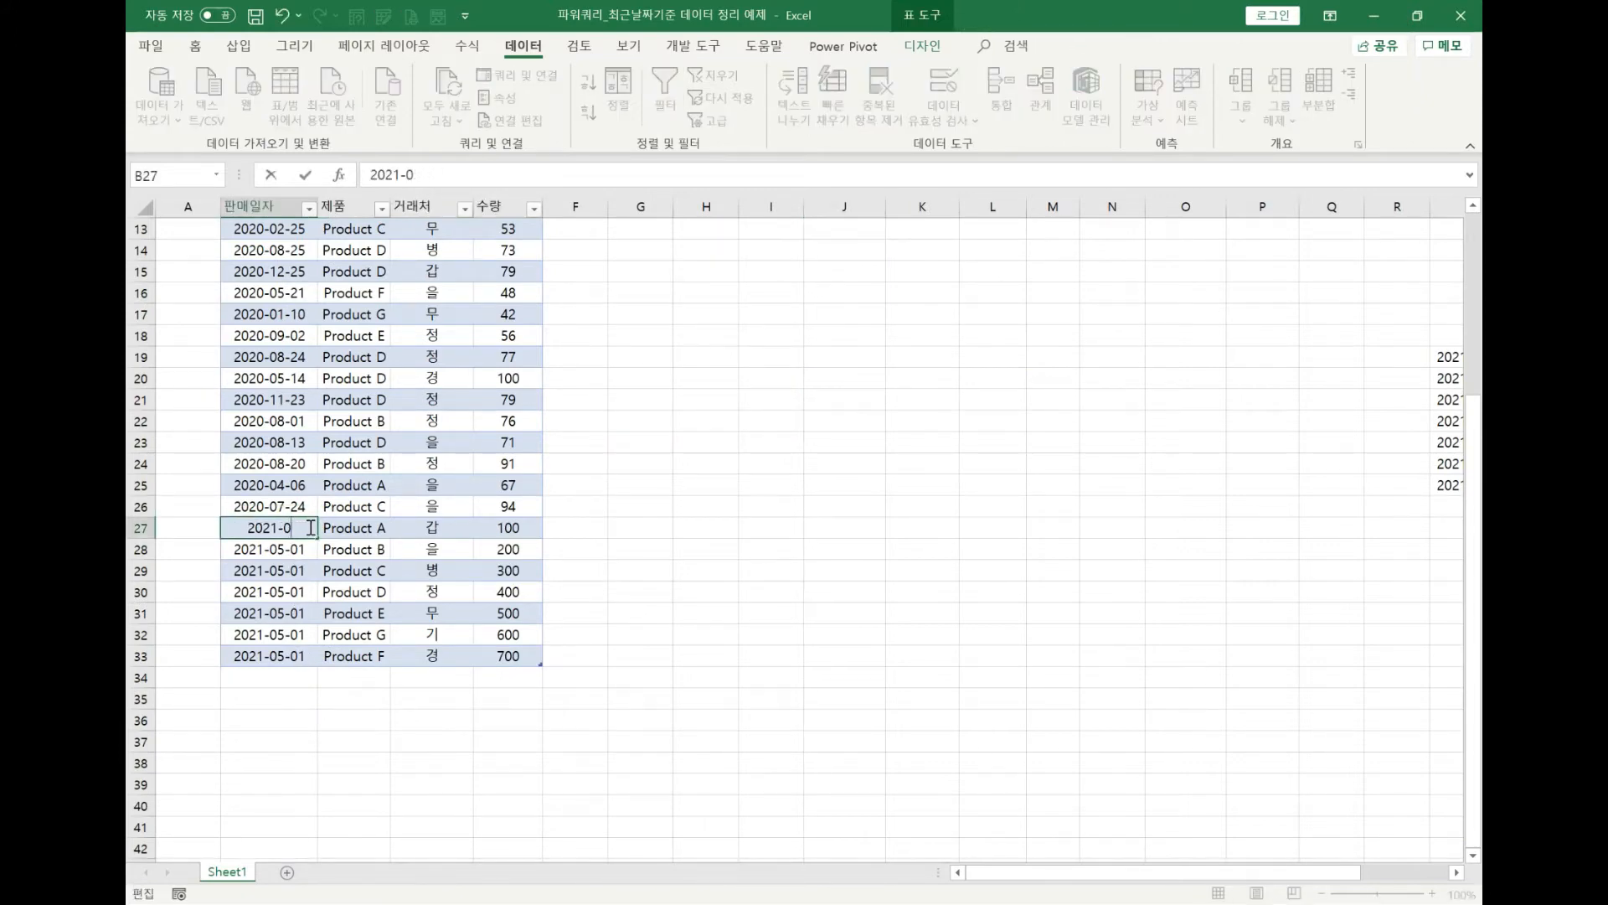
type("10-1")
key("Return")
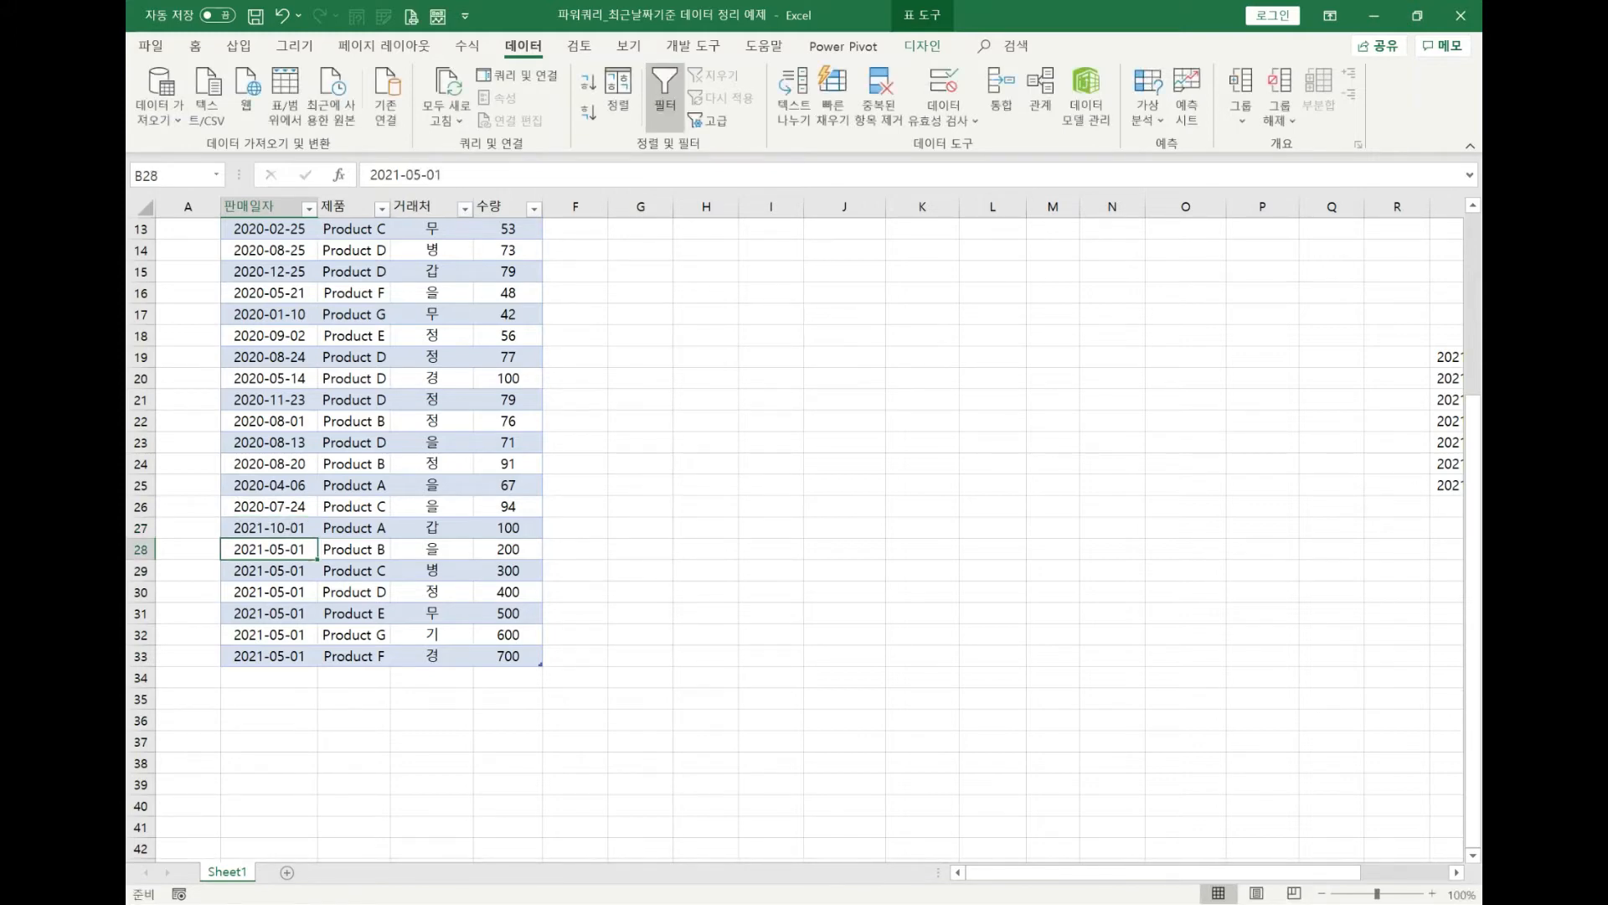
Refresh the green result table again to pick up the changed Product A date
left_click_drag(1474, 480, 1475, 235)
left_click(842, 272)
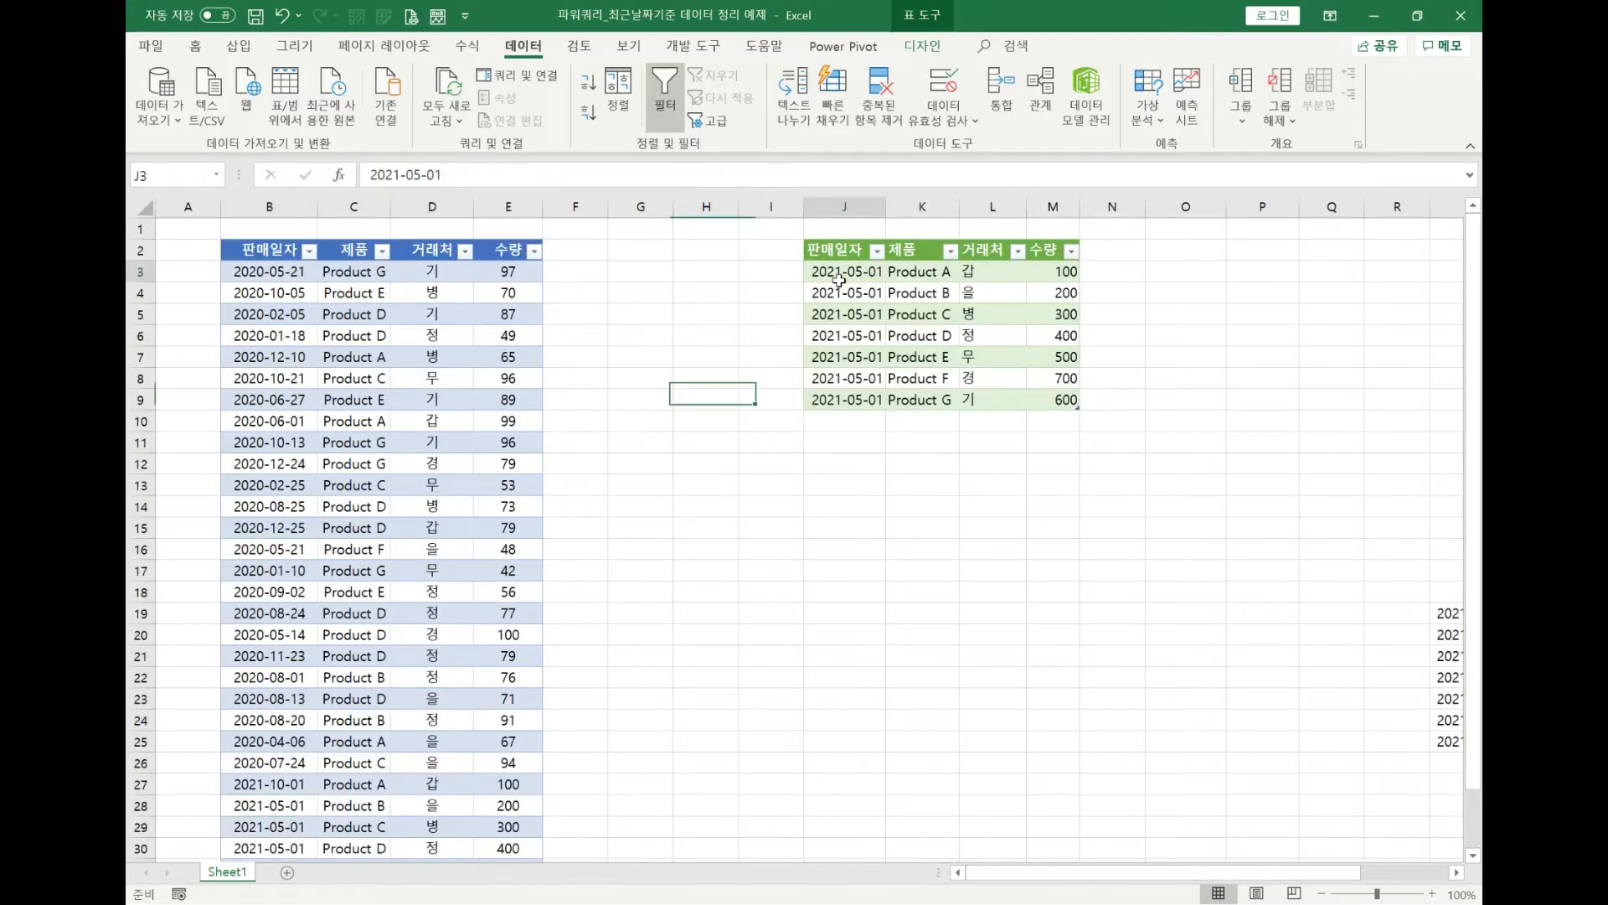
left_click(453, 87)
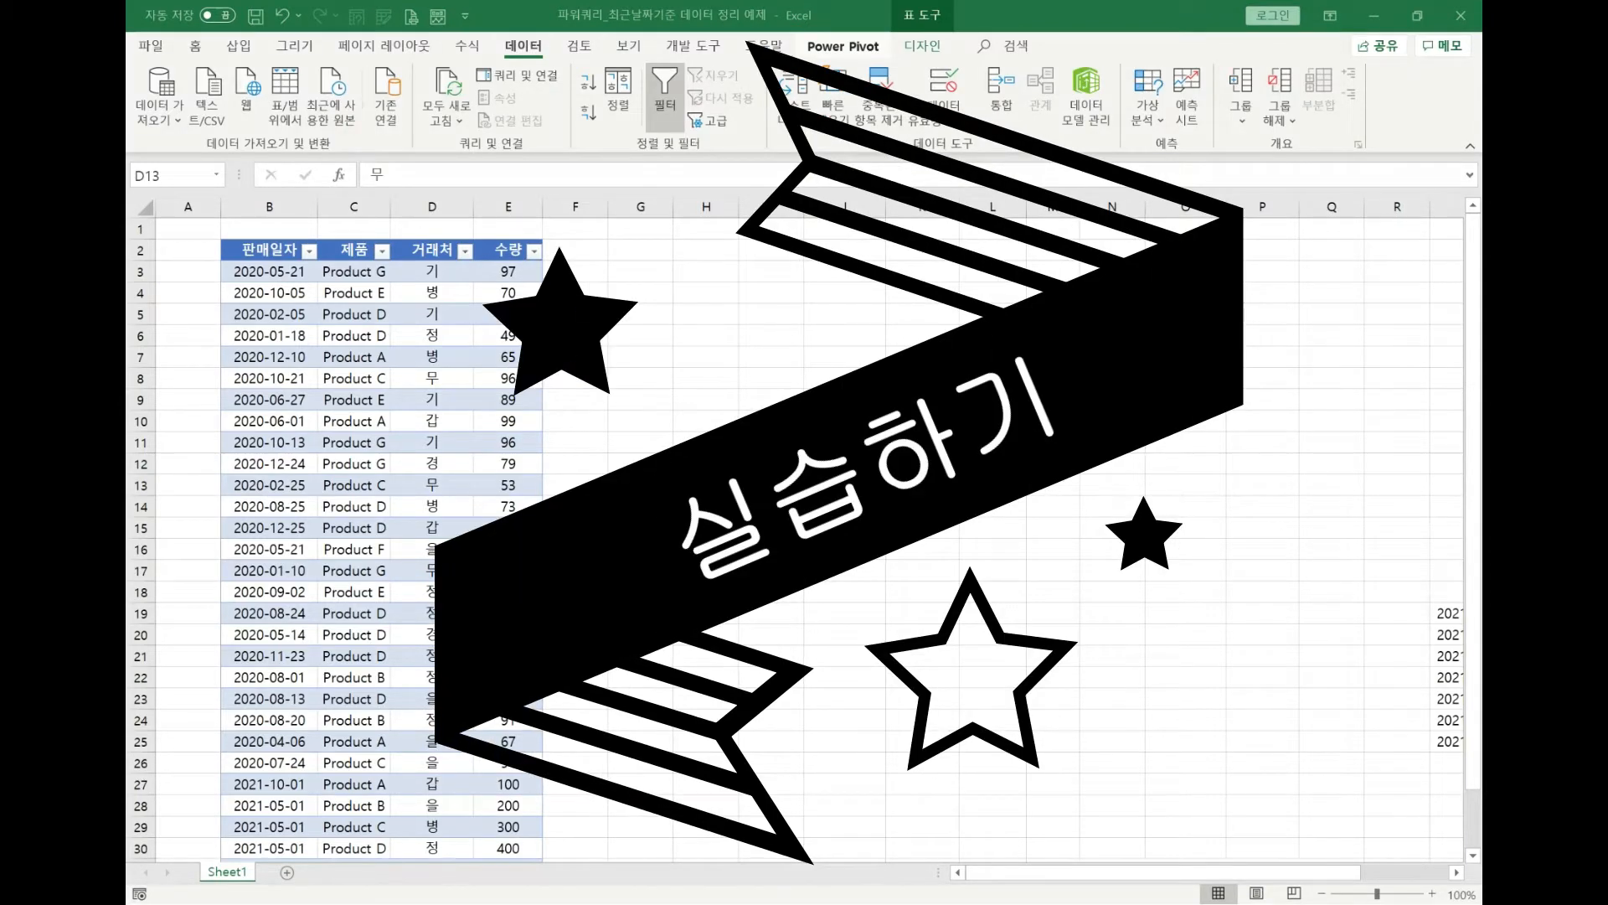
Load the blue sales table into Power Query and set the 판매일자 column's type to 날짜, replacing the current conversion
left_click(360, 405)
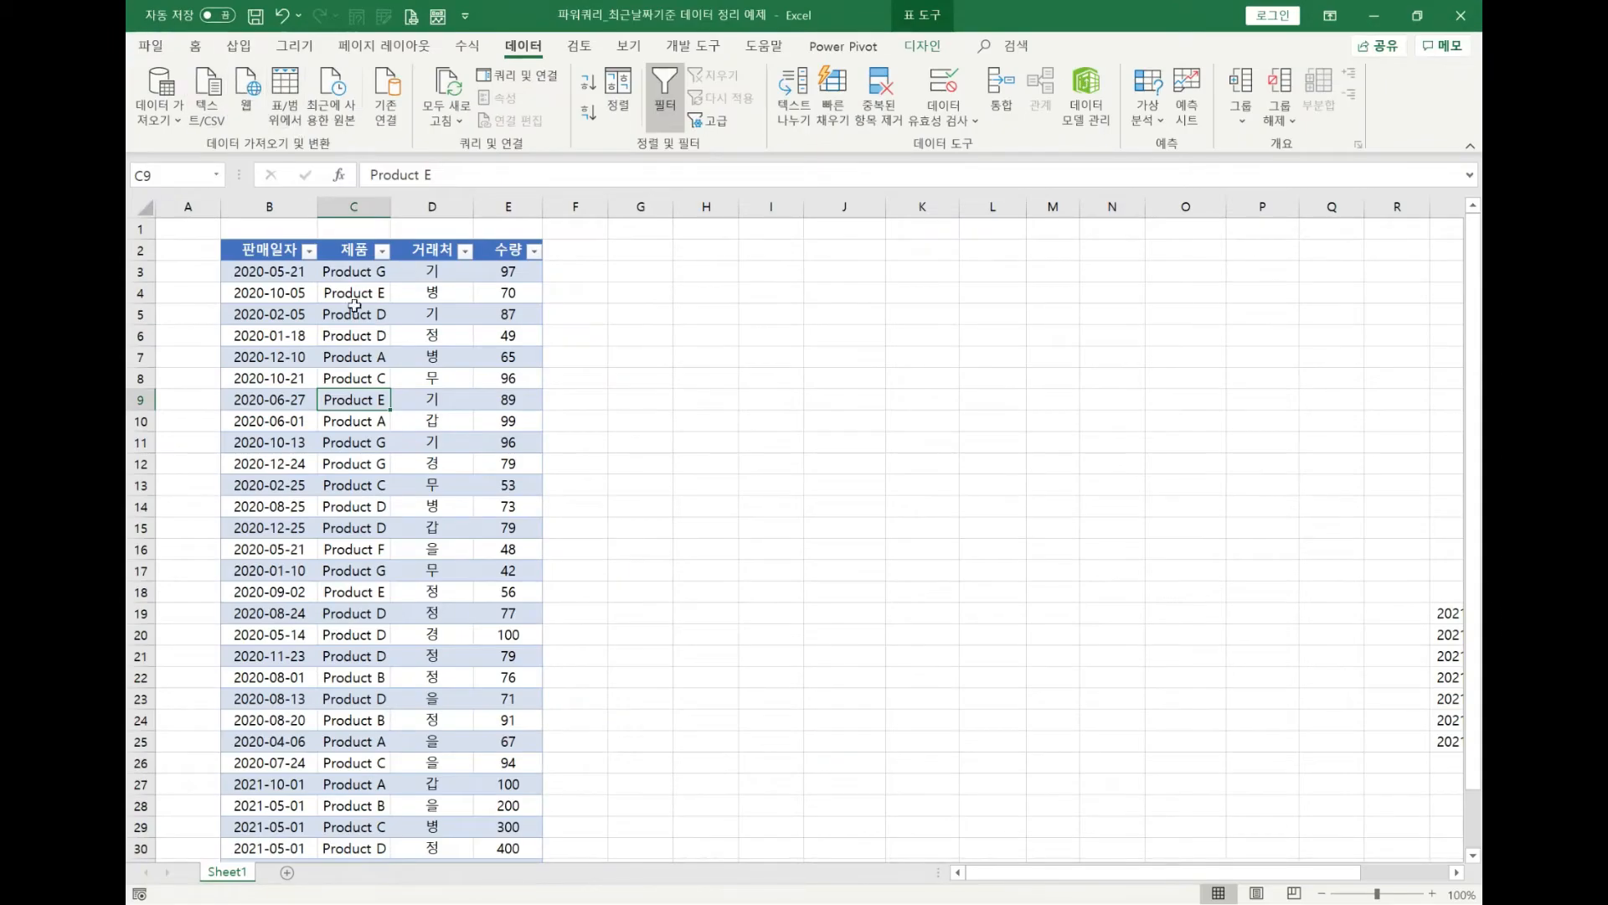
left_click(286, 90)
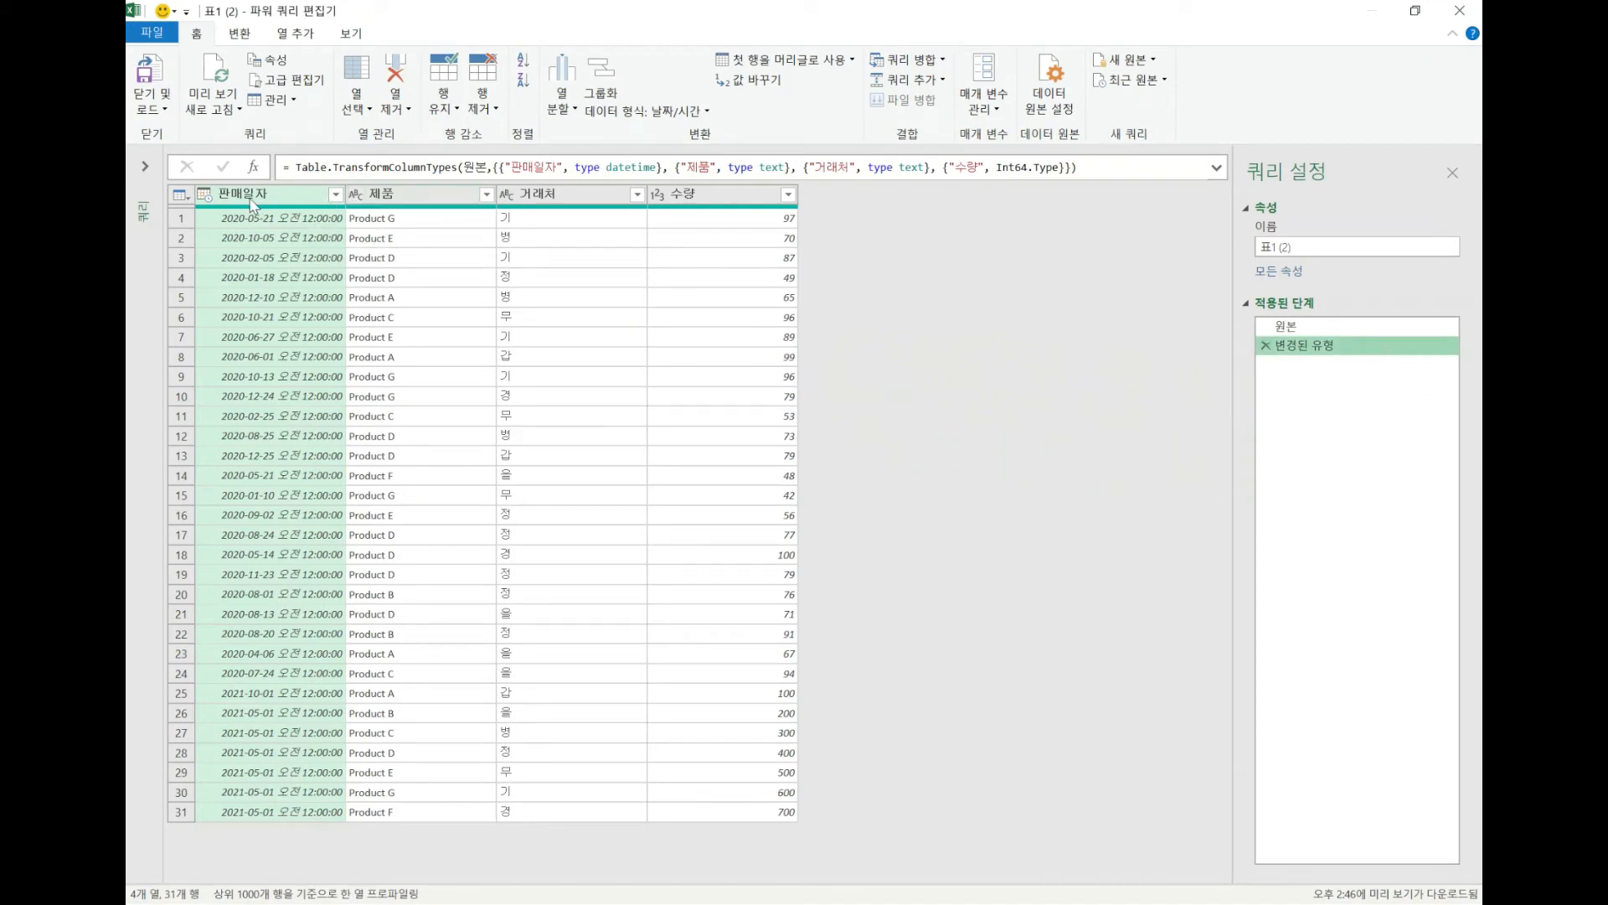
left_click(204, 198)
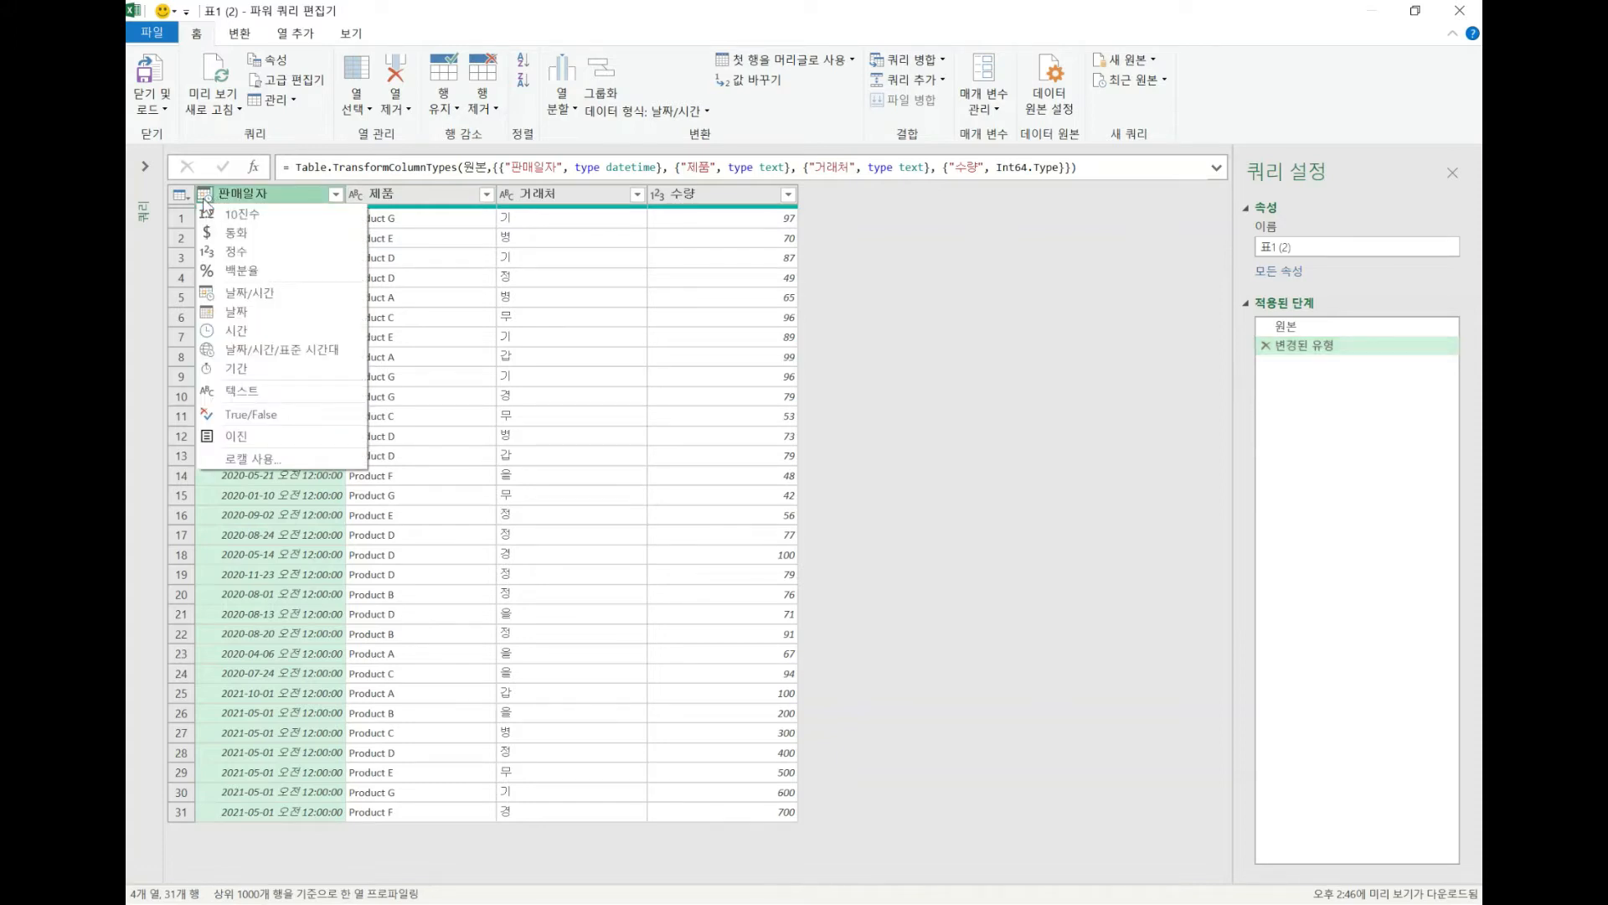
left_click(237, 316)
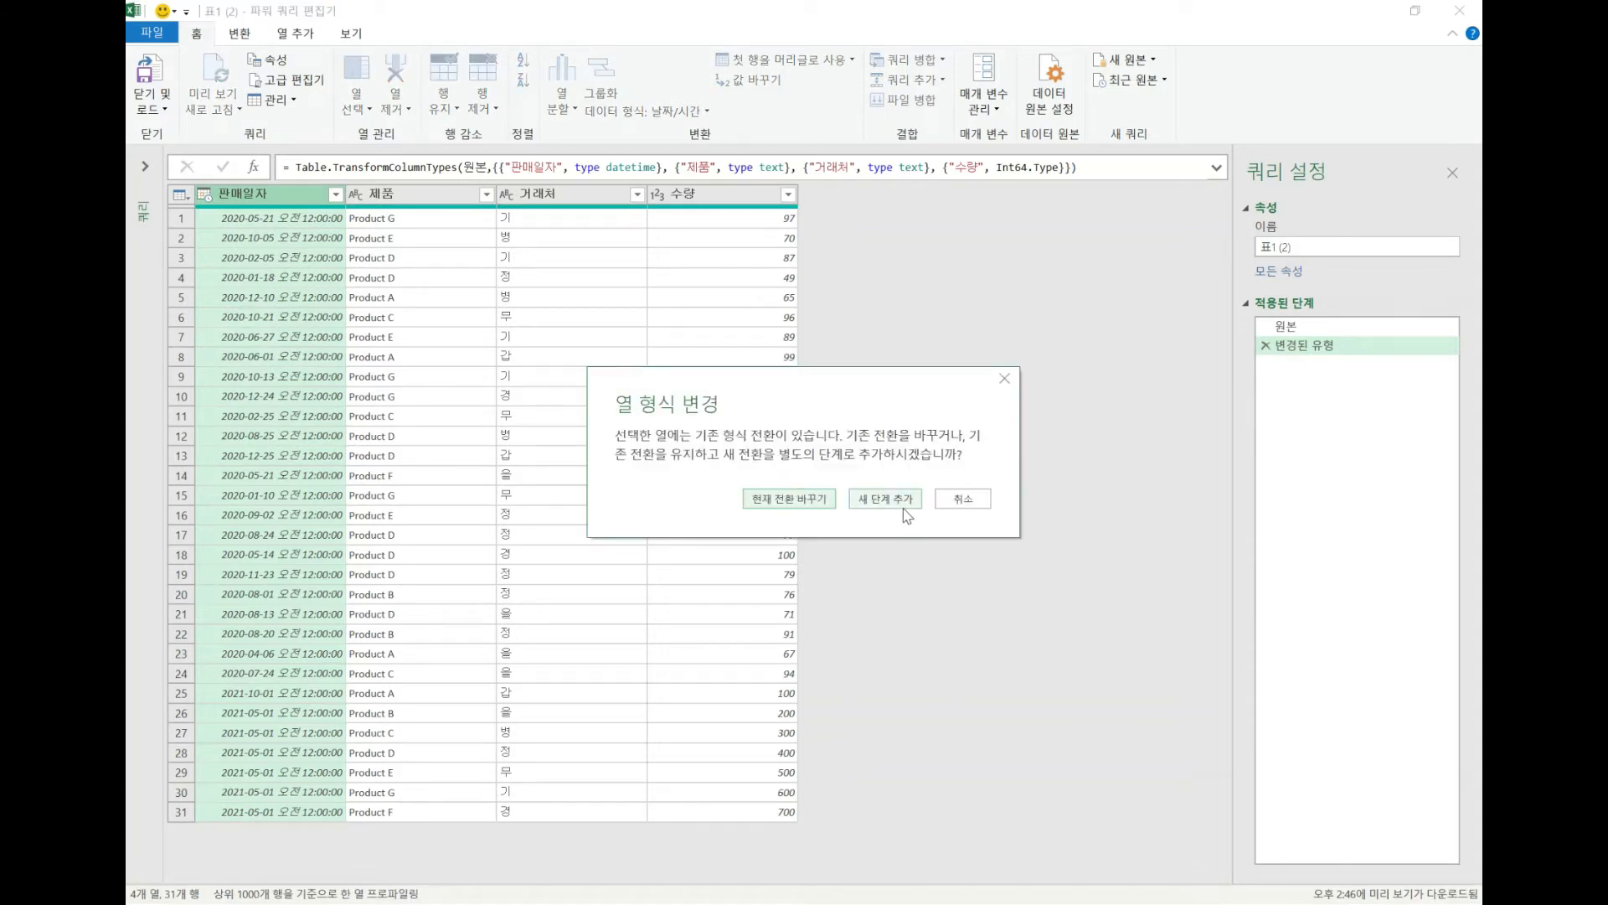
left_click(821, 501)
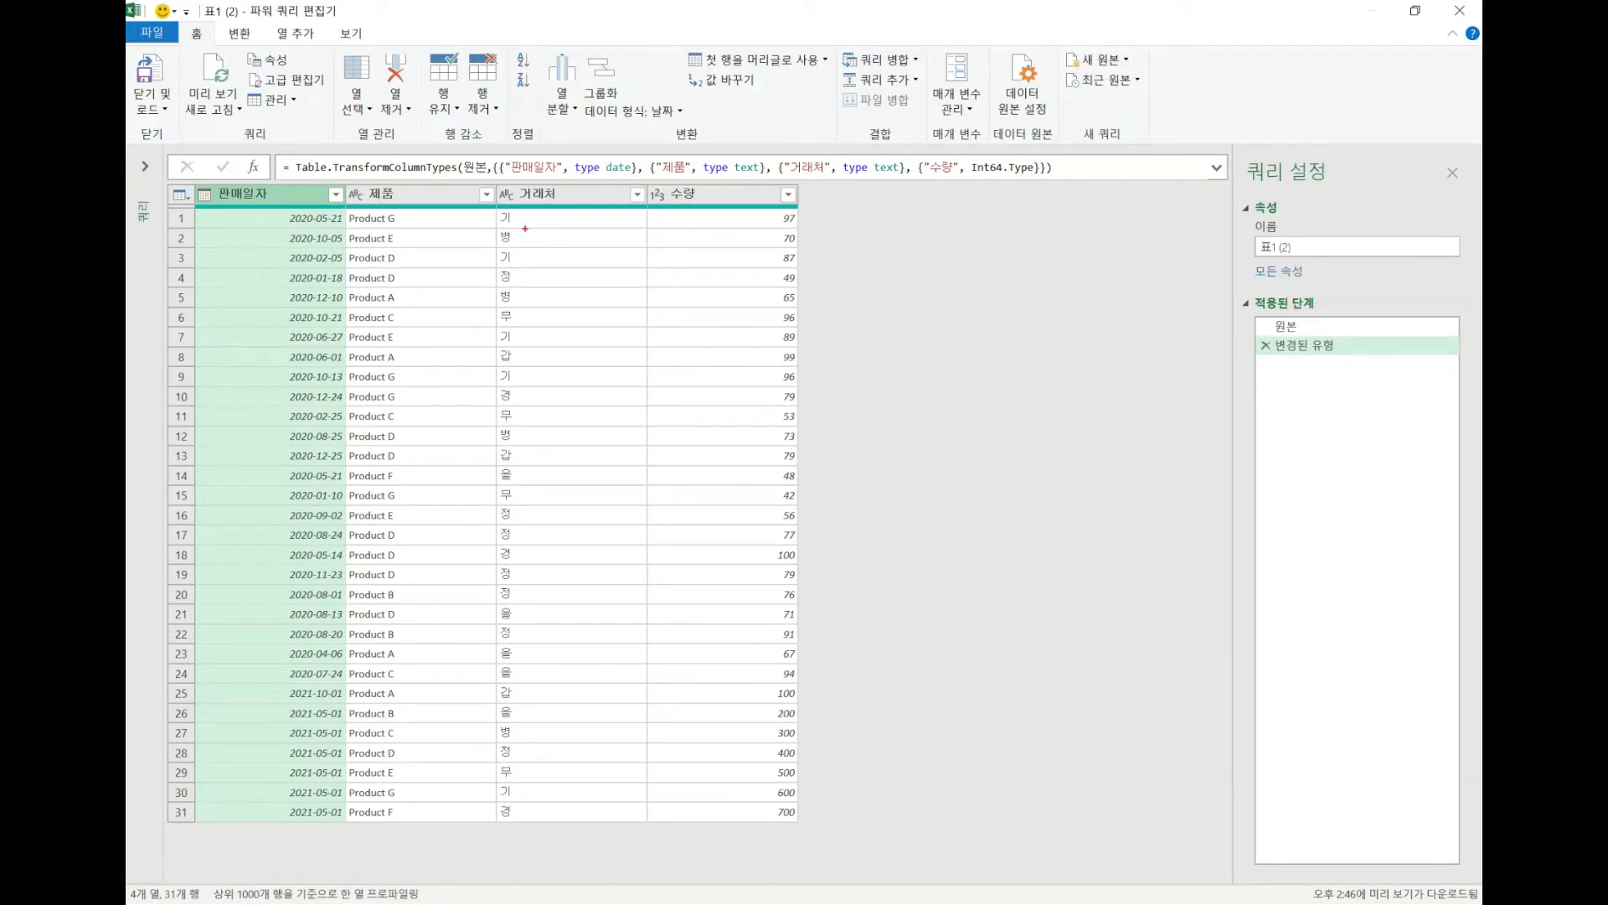
mouse_move(427, 197)
left_mouse_down()
mouse_move(325, 360)
mouse_move(347, 711)
mouse_move(451, 740)
mouse_move(474, 424)
mouse_move(452, 209)
mouse_move(419, 194)
left_mouse_up()
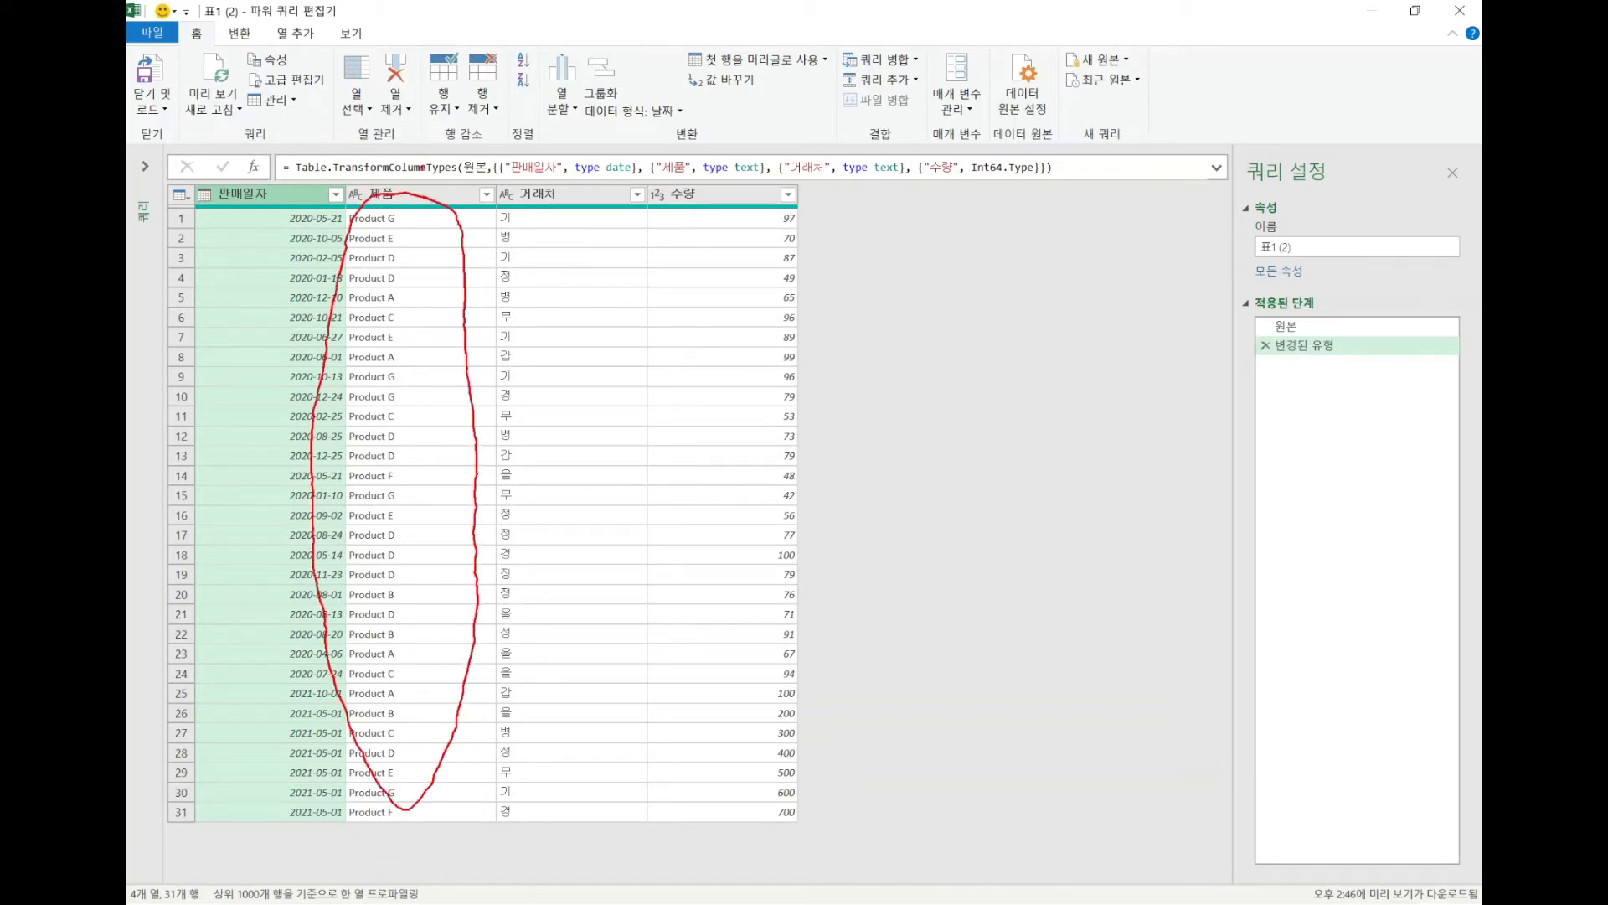
mouse_move(409, 194)
left_mouse_down()
mouse_move(333, 310)
mouse_move(315, 611)
mouse_move(407, 781)
mouse_move(479, 624)
mouse_move(469, 330)
mouse_move(406, 185)
left_mouse_up()
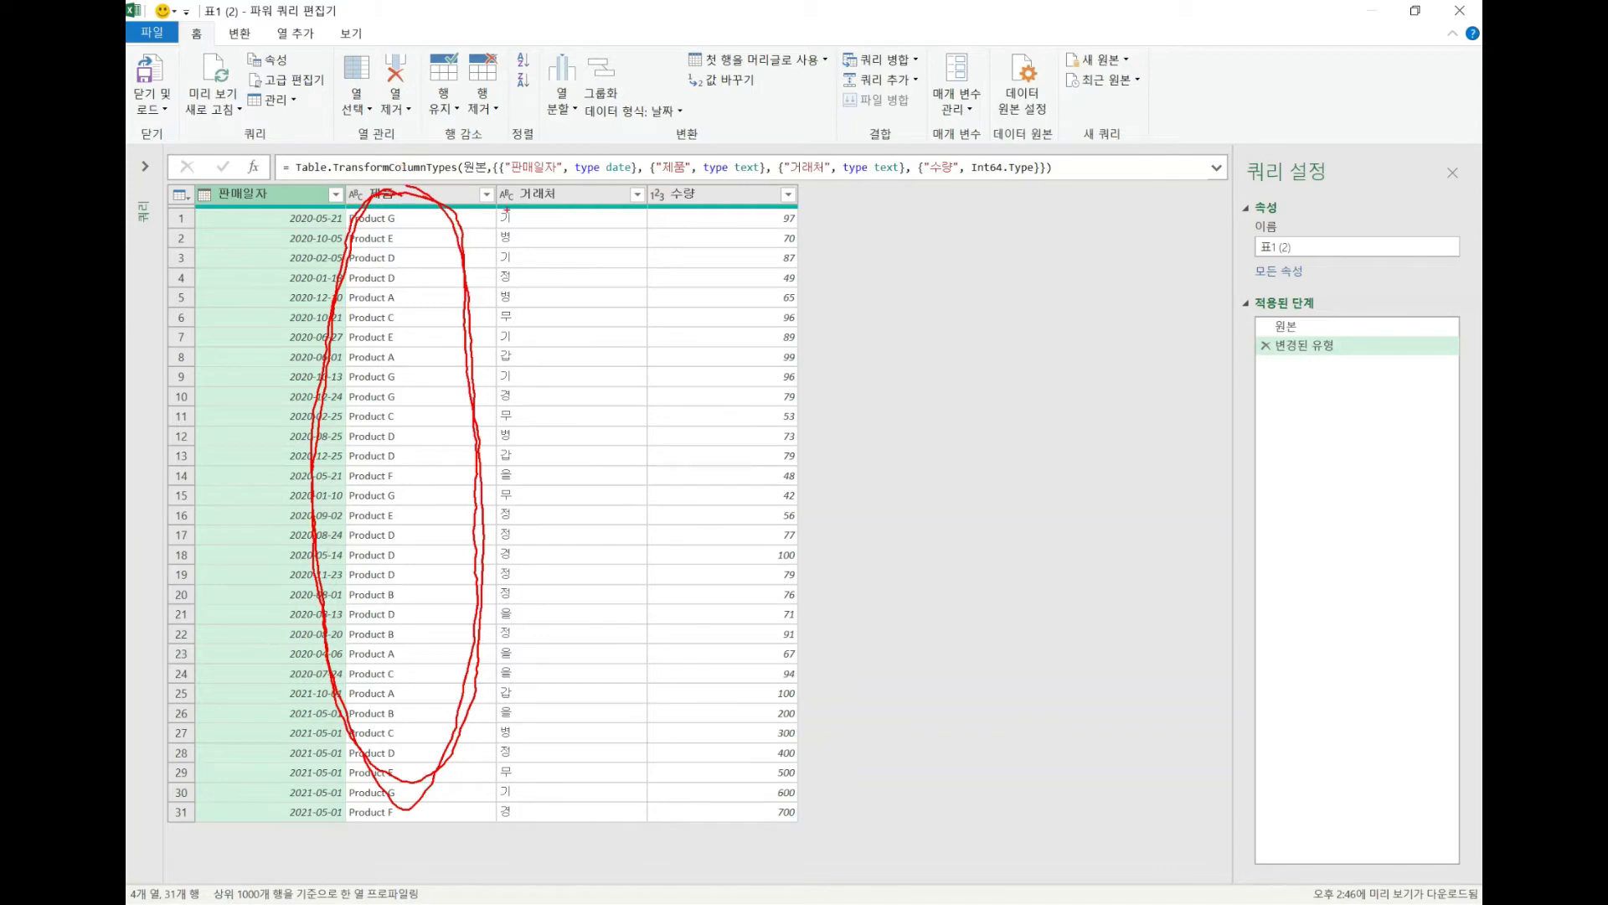
mouse_move(303, 215)
left_mouse_down()
mouse_move(274, 216)
mouse_move(223, 381)
mouse_move(218, 710)
mouse_move(302, 796)
mouse_move(350, 653)
mouse_move(353, 402)
mouse_move(311, 216)
left_mouse_up()
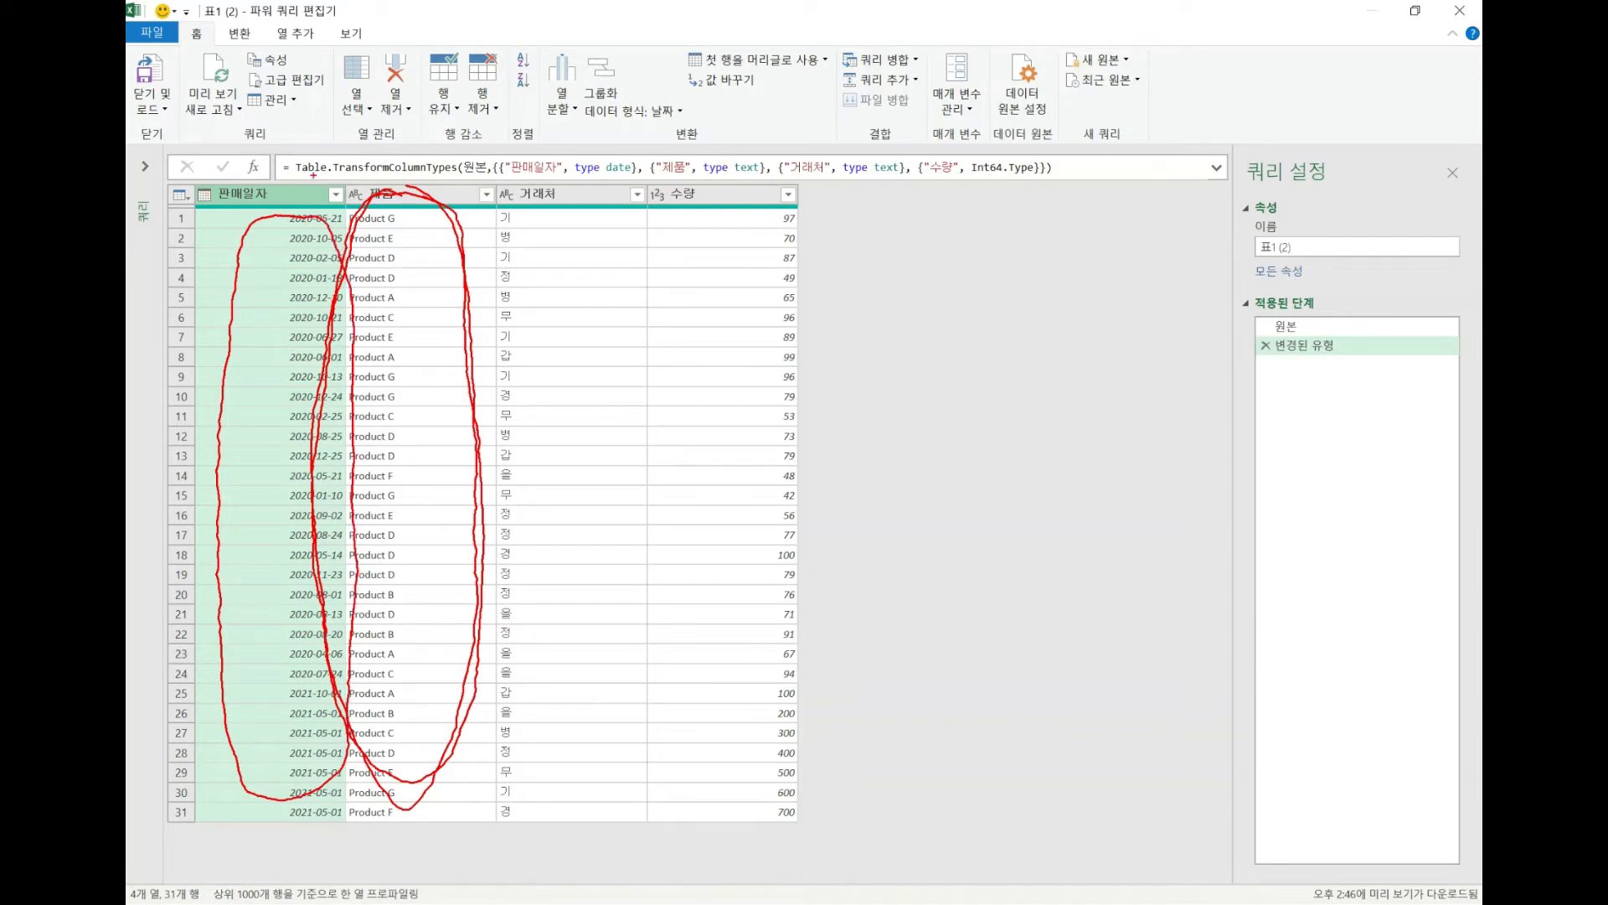
mouse_move(860, 209)
left_mouse_down()
mouse_move(867, 272)
mouse_move(848, 230)
mouse_move(884, 225)
left_mouse_up()
mouse_move(860, 359)
left_mouse_down()
mouse_move(858, 328)
mouse_move(945, 327)
mouse_move(894, 360)
mouse_move(867, 325)
mouse_move(946, 352)
left_mouse_up()
mouse_move(1002, 211)
left_mouse_down()
mouse_move(1001, 269)
mouse_move(1044, 215)
mouse_move(1122, 237)
mouse_move(1043, 246)
mouse_move(1057, 218)
mouse_move(1122, 220)
mouse_move(1045, 243)
left_mouse_up()
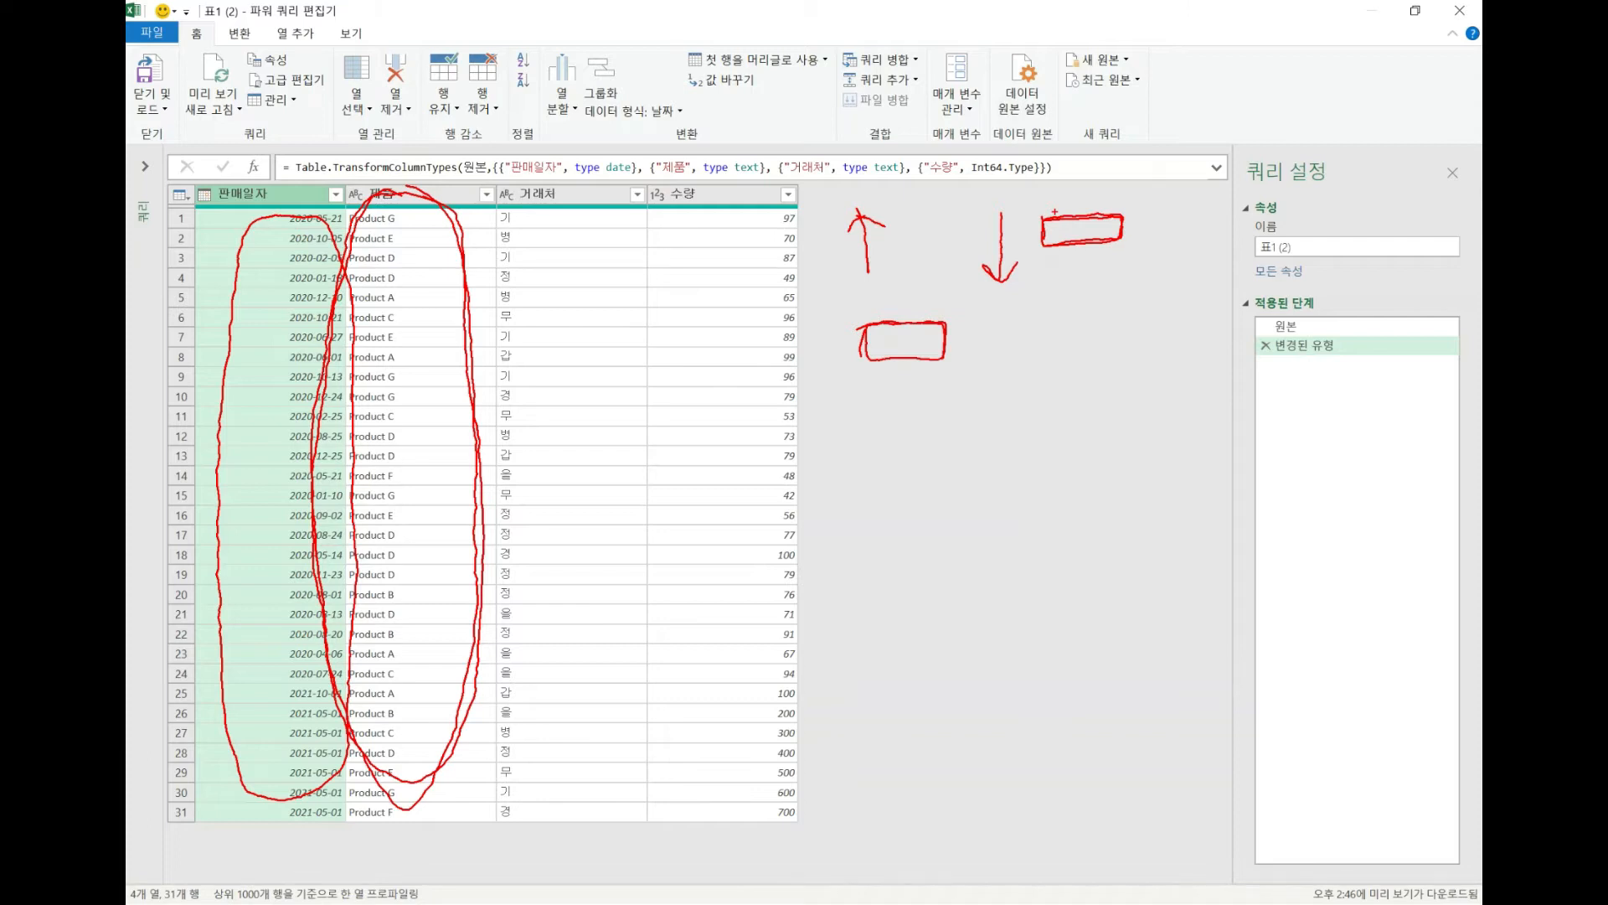
key("Escape")
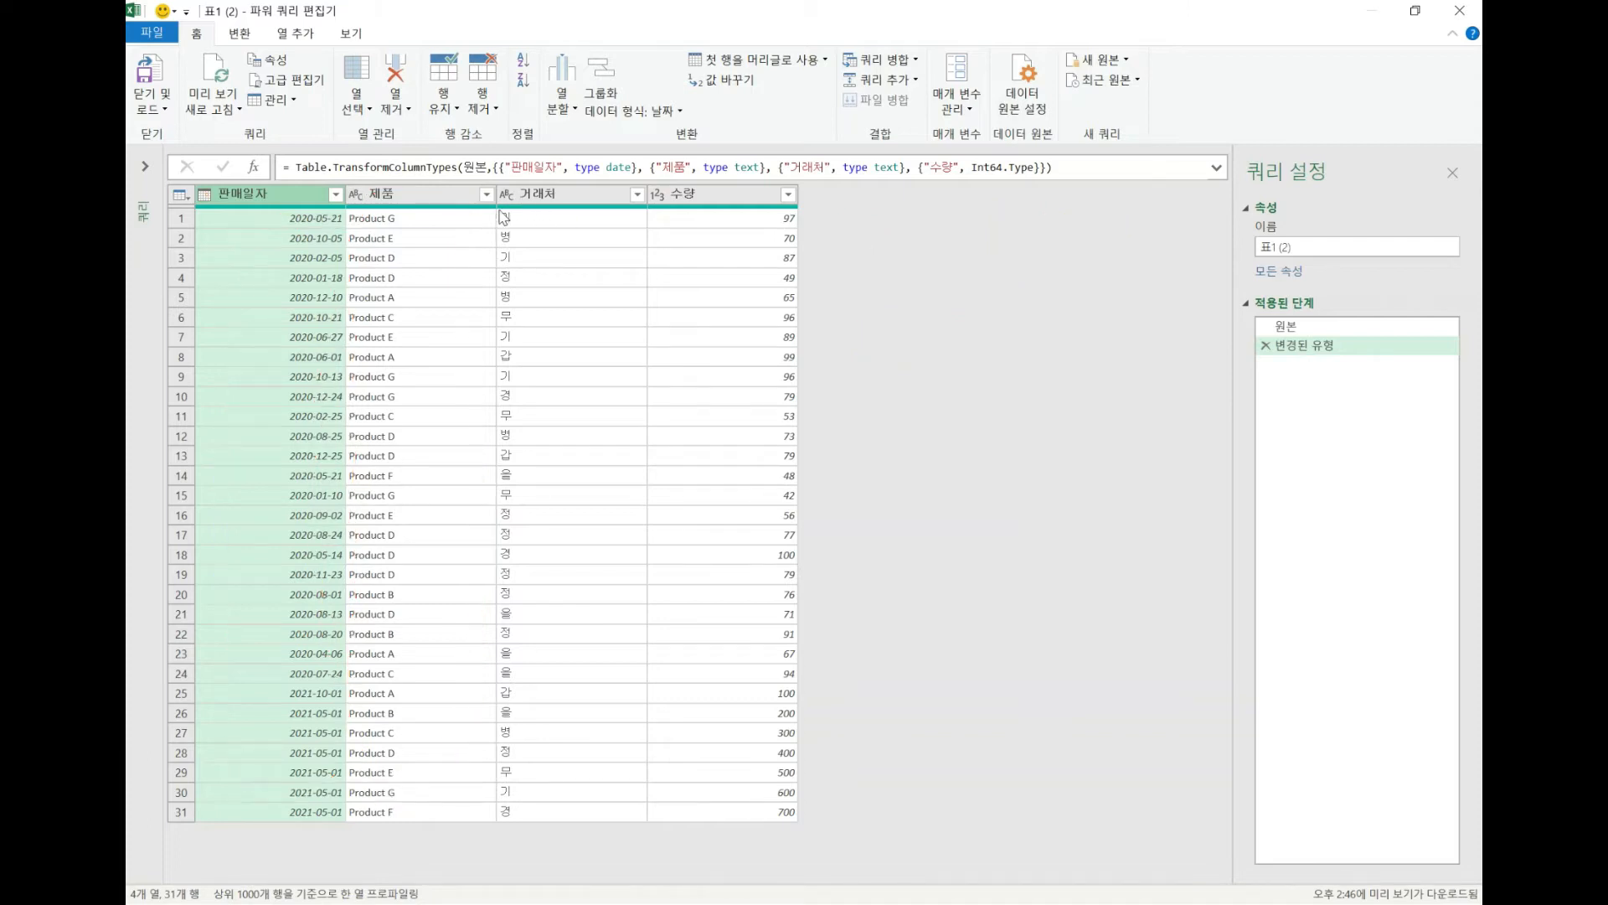
Set up a grouping by the 제품 column with a new column gp that uses the 모든 행 operation
left_click(425, 200)
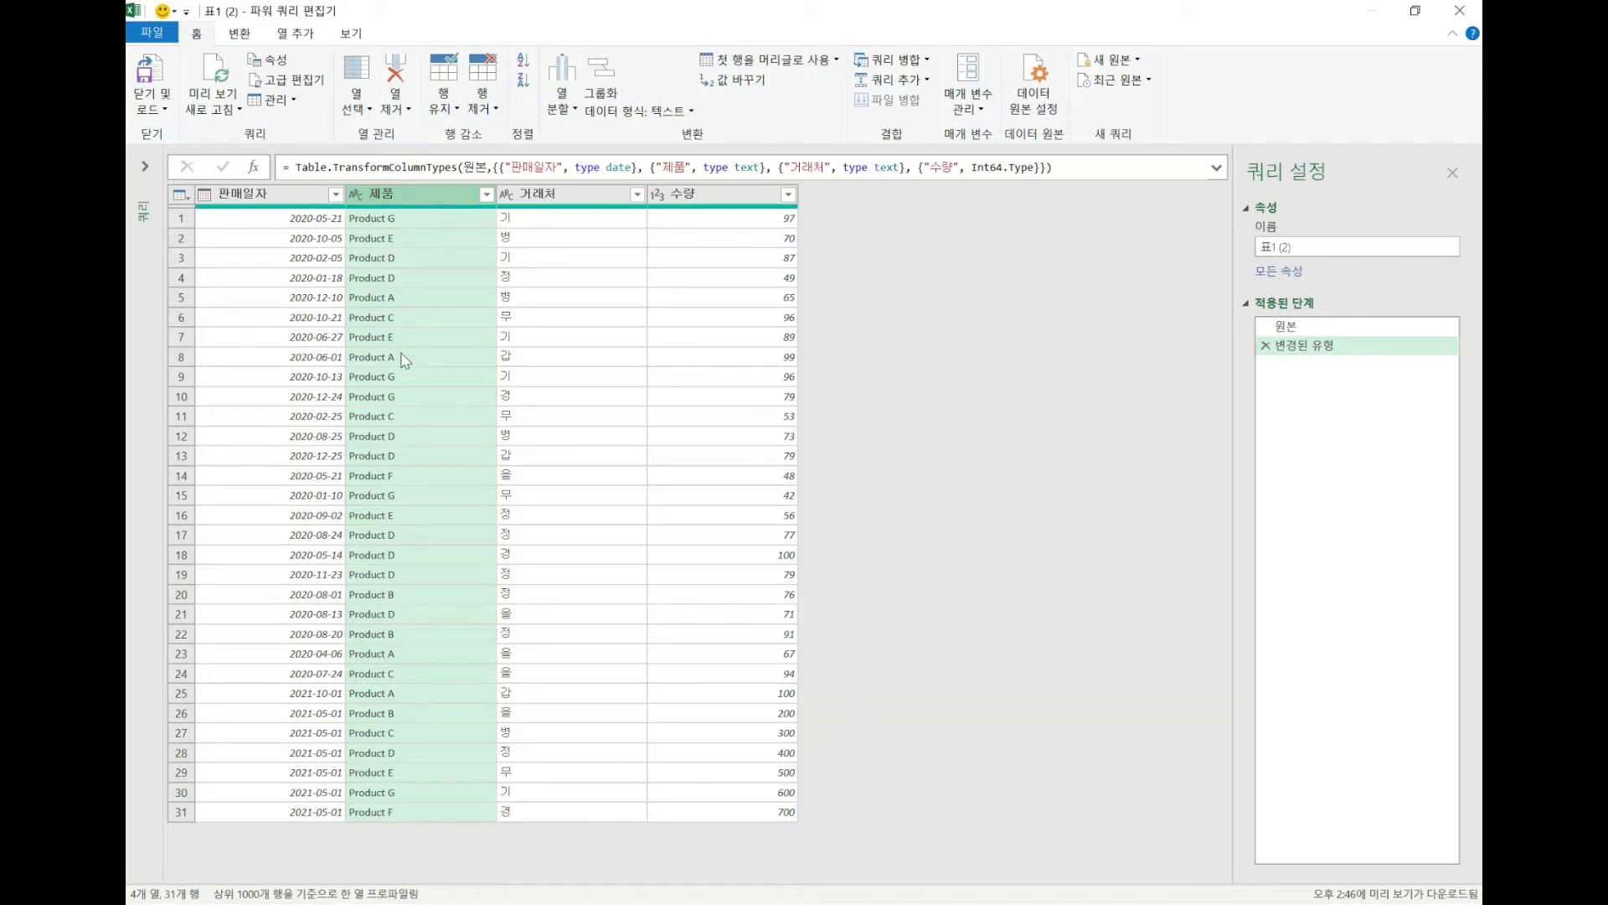
right_click(424, 200)
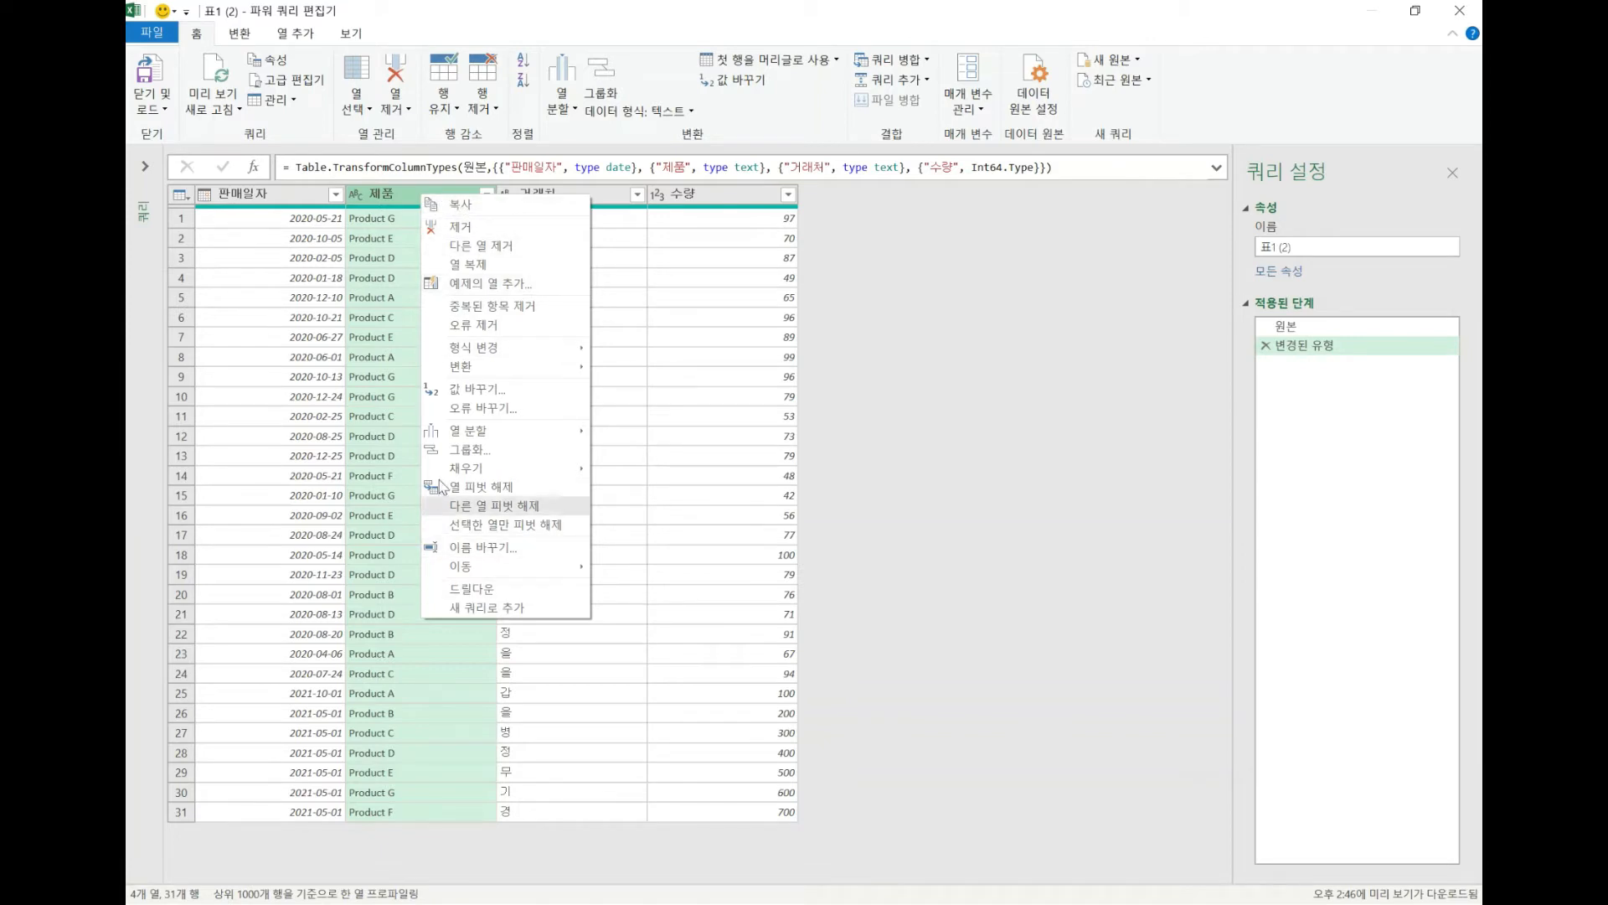
left_click(502, 453)
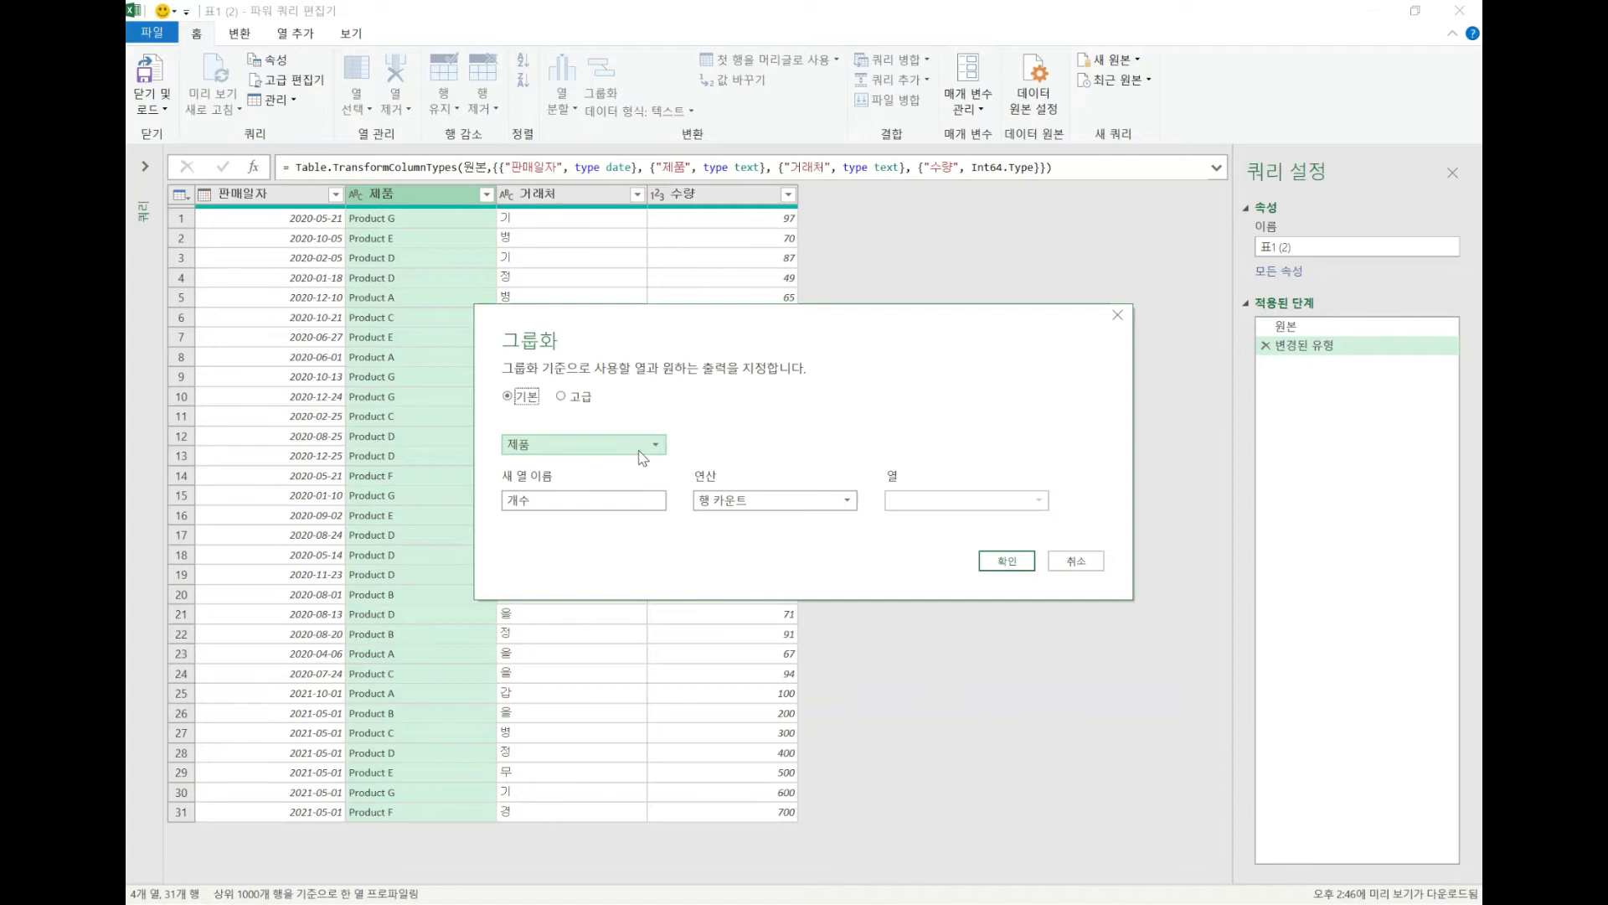
left_click(587, 500)
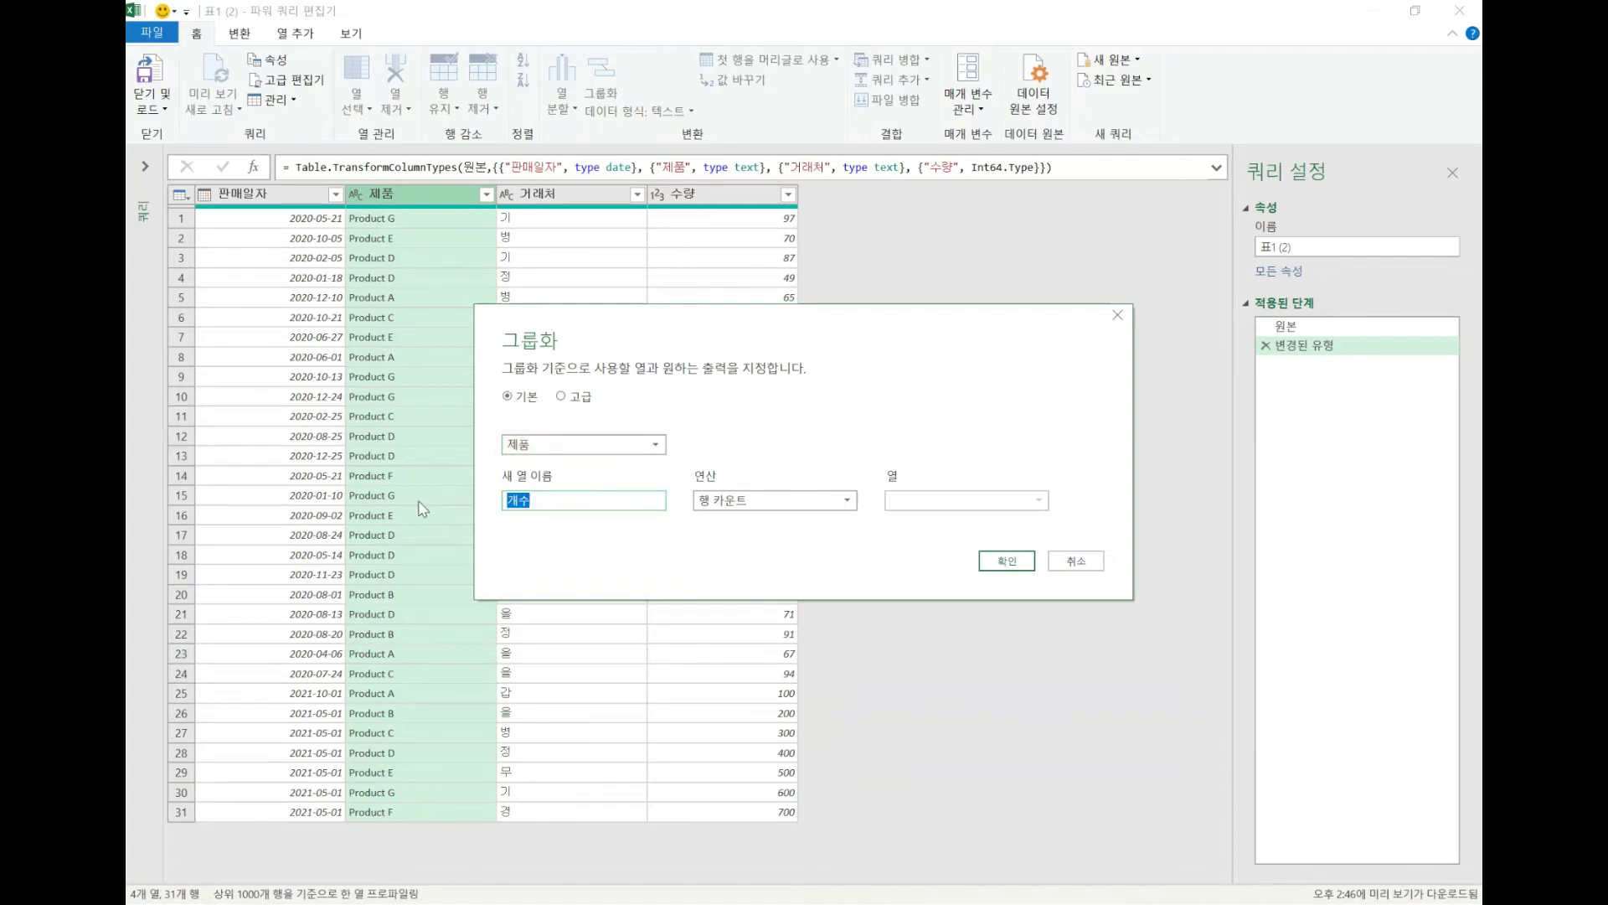
type("gp")
left_click(803, 509)
left_click(750, 656)
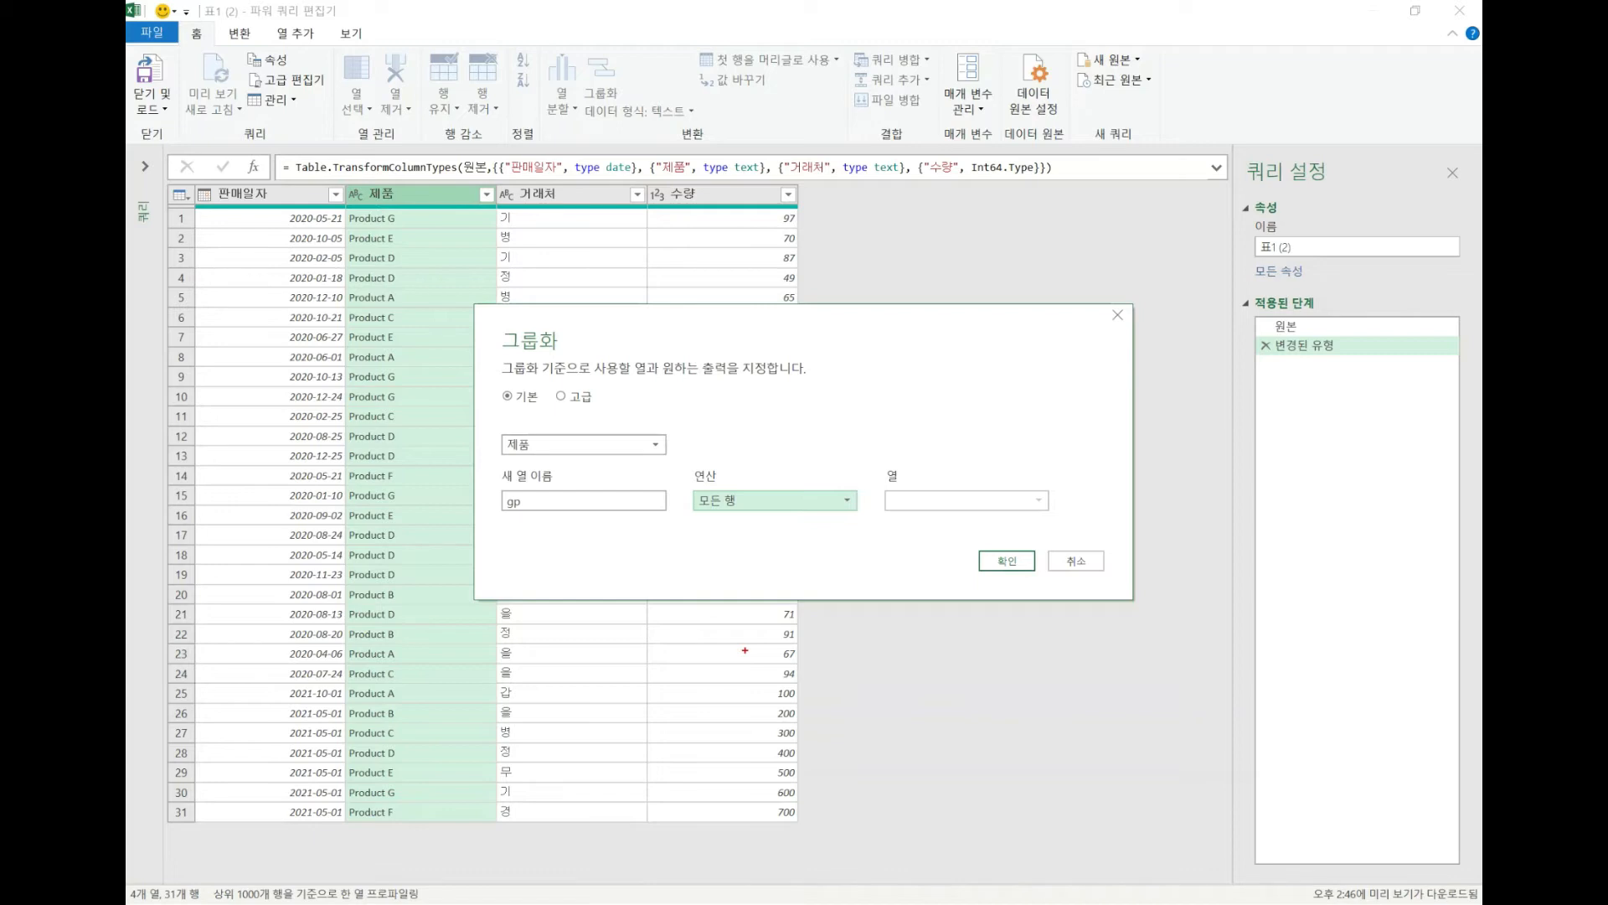
mouse_move(401, 217)
left_mouse_down()
mouse_move(316, 397)
mouse_move(386, 825)
mouse_move(459, 356)
mouse_move(416, 220)
left_mouse_up()
left_click_drag(248, 321, 312, 336)
left_click_drag(238, 409, 308, 418)
mouse_move(244, 482)
left_mouse_down()
mouse_move(301, 490)
mouse_move(286, 521)
left_mouse_up()
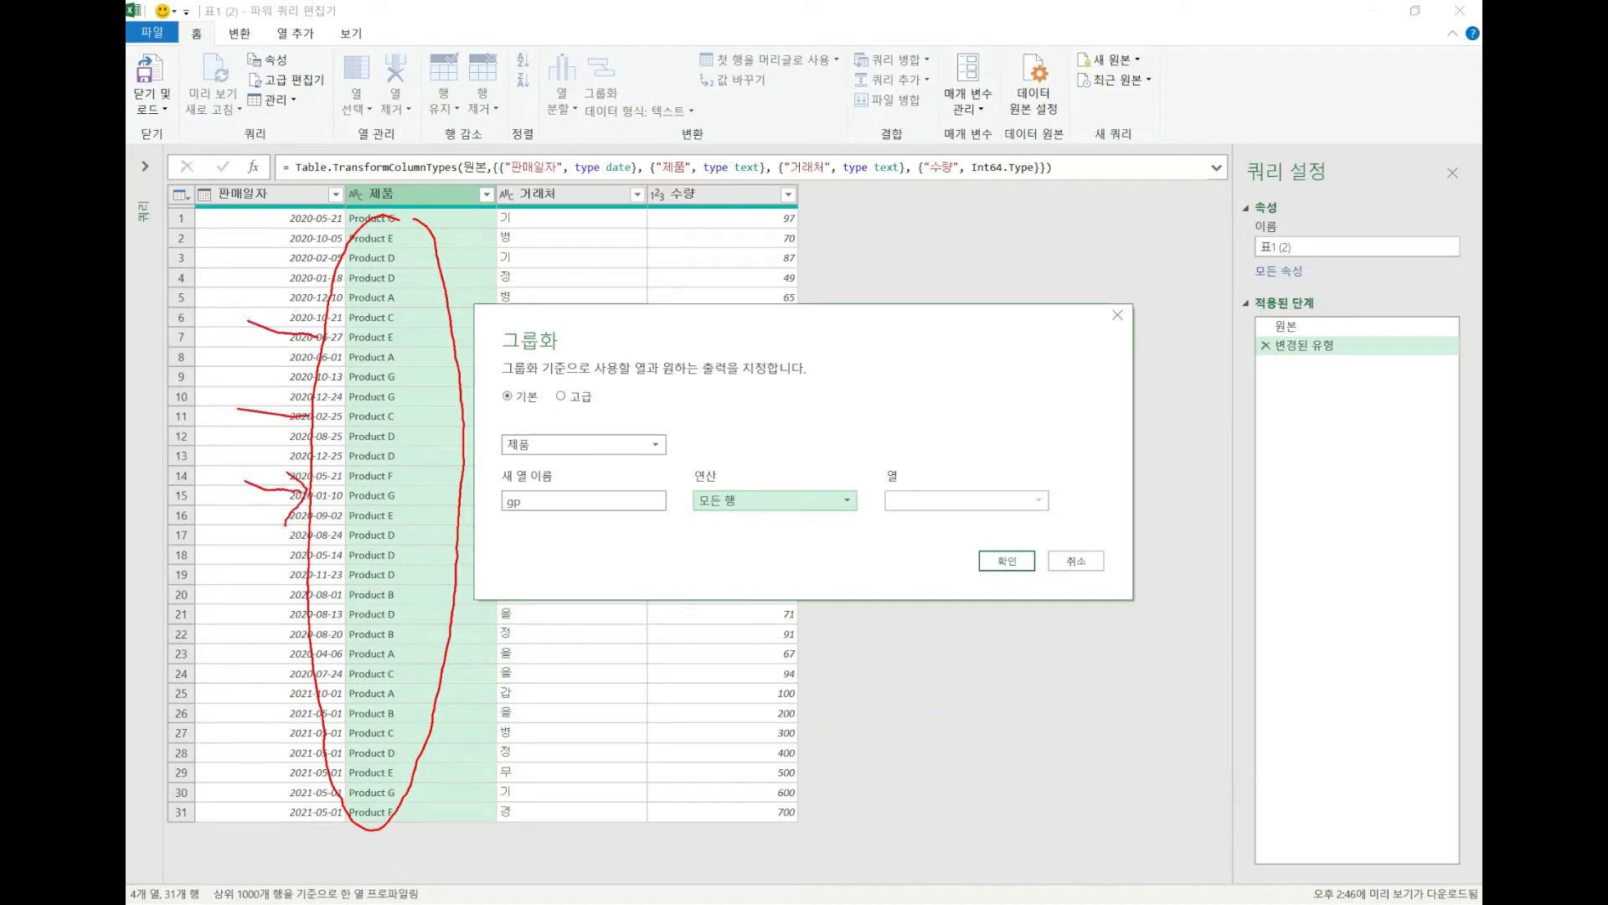
mouse_move(238, 321)
left_mouse_down()
mouse_move(236, 578)
mouse_move(257, 546)
left_mouse_up()
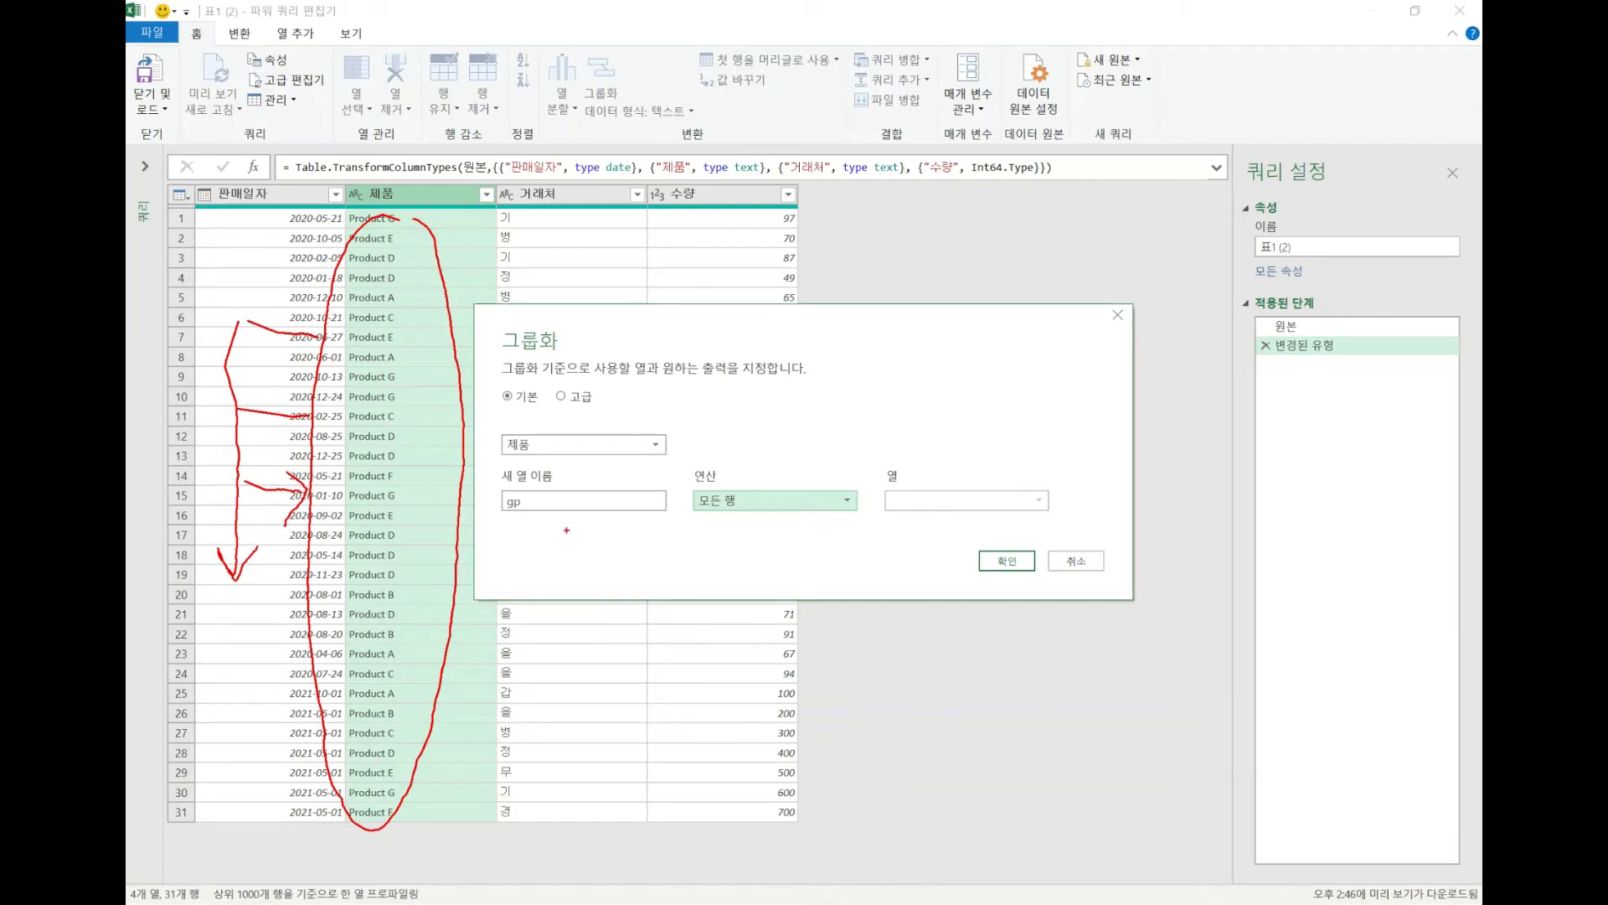
mouse_move(580, 537)
left_mouse_down()
mouse_move(569, 551)
mouse_move(486, 507)
mouse_move(578, 478)
mouse_move(581, 547)
left_mouse_up()
mouse_move(764, 533)
left_mouse_down()
mouse_move(719, 544)
mouse_move(712, 469)
mouse_move(779, 503)
mouse_move(756, 543)
left_mouse_up()
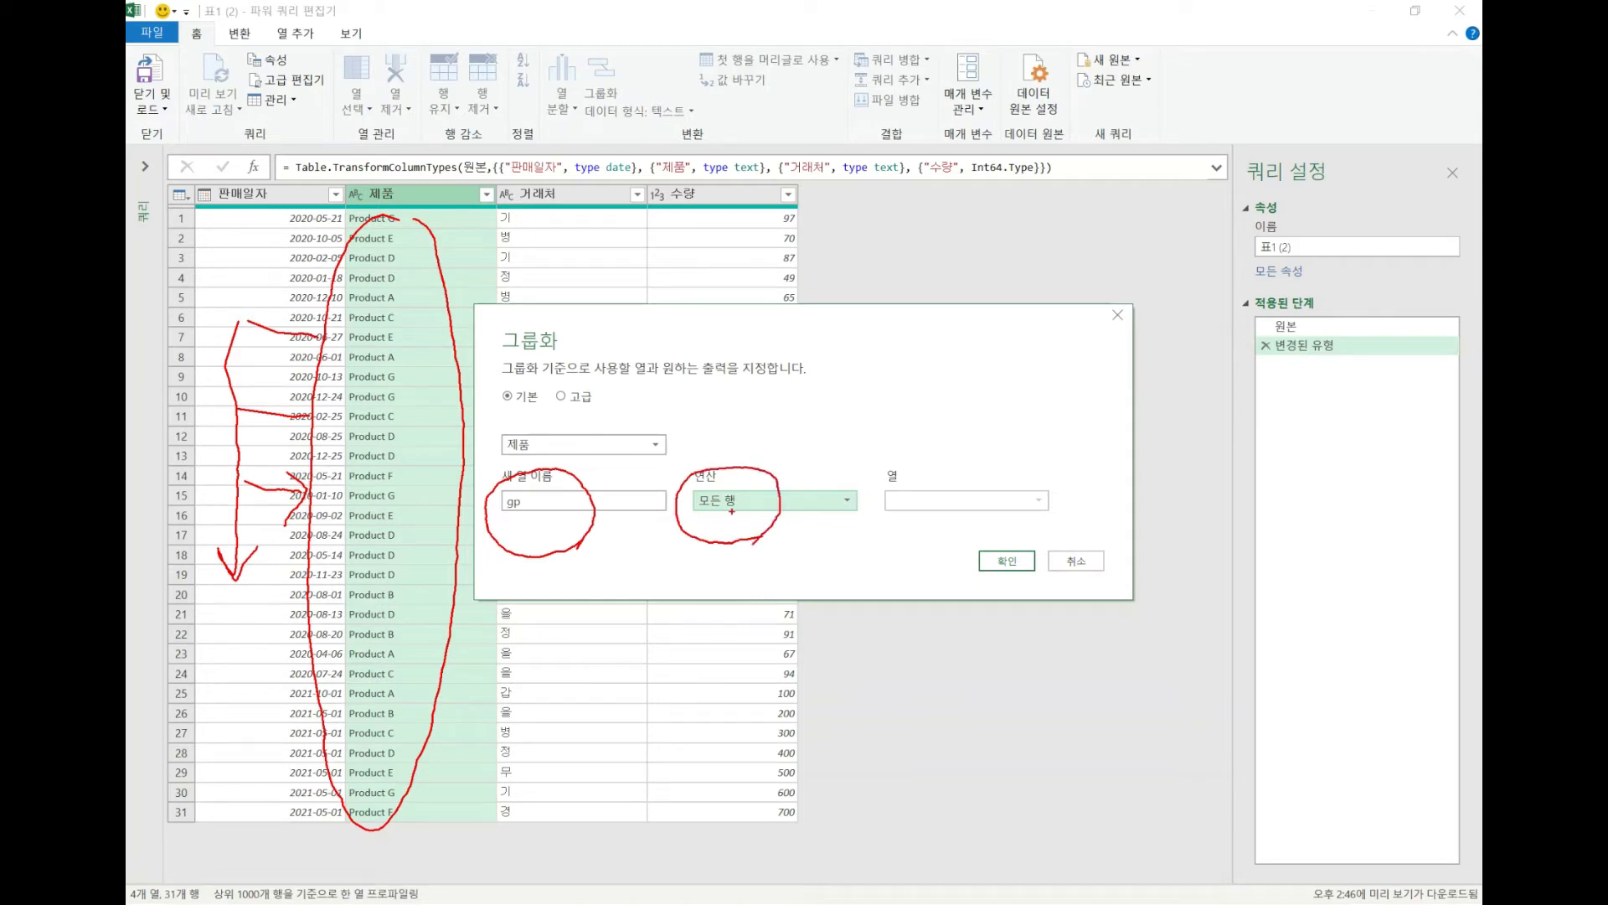
key("Escape")
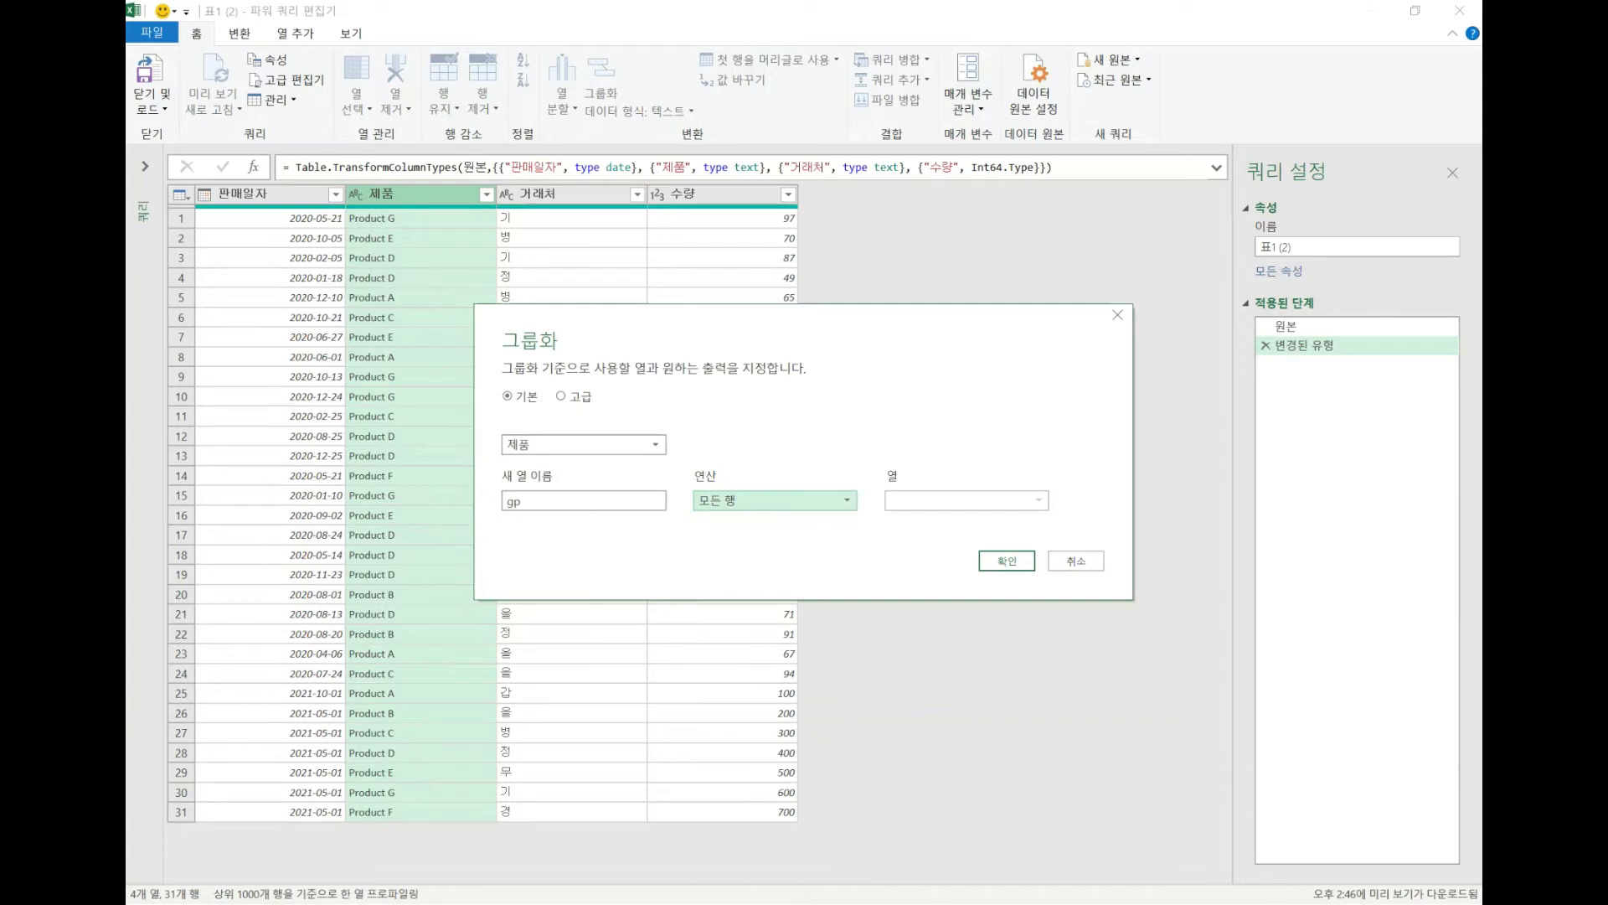
Apply the prepared grouping to the query
left_click(1024, 564)
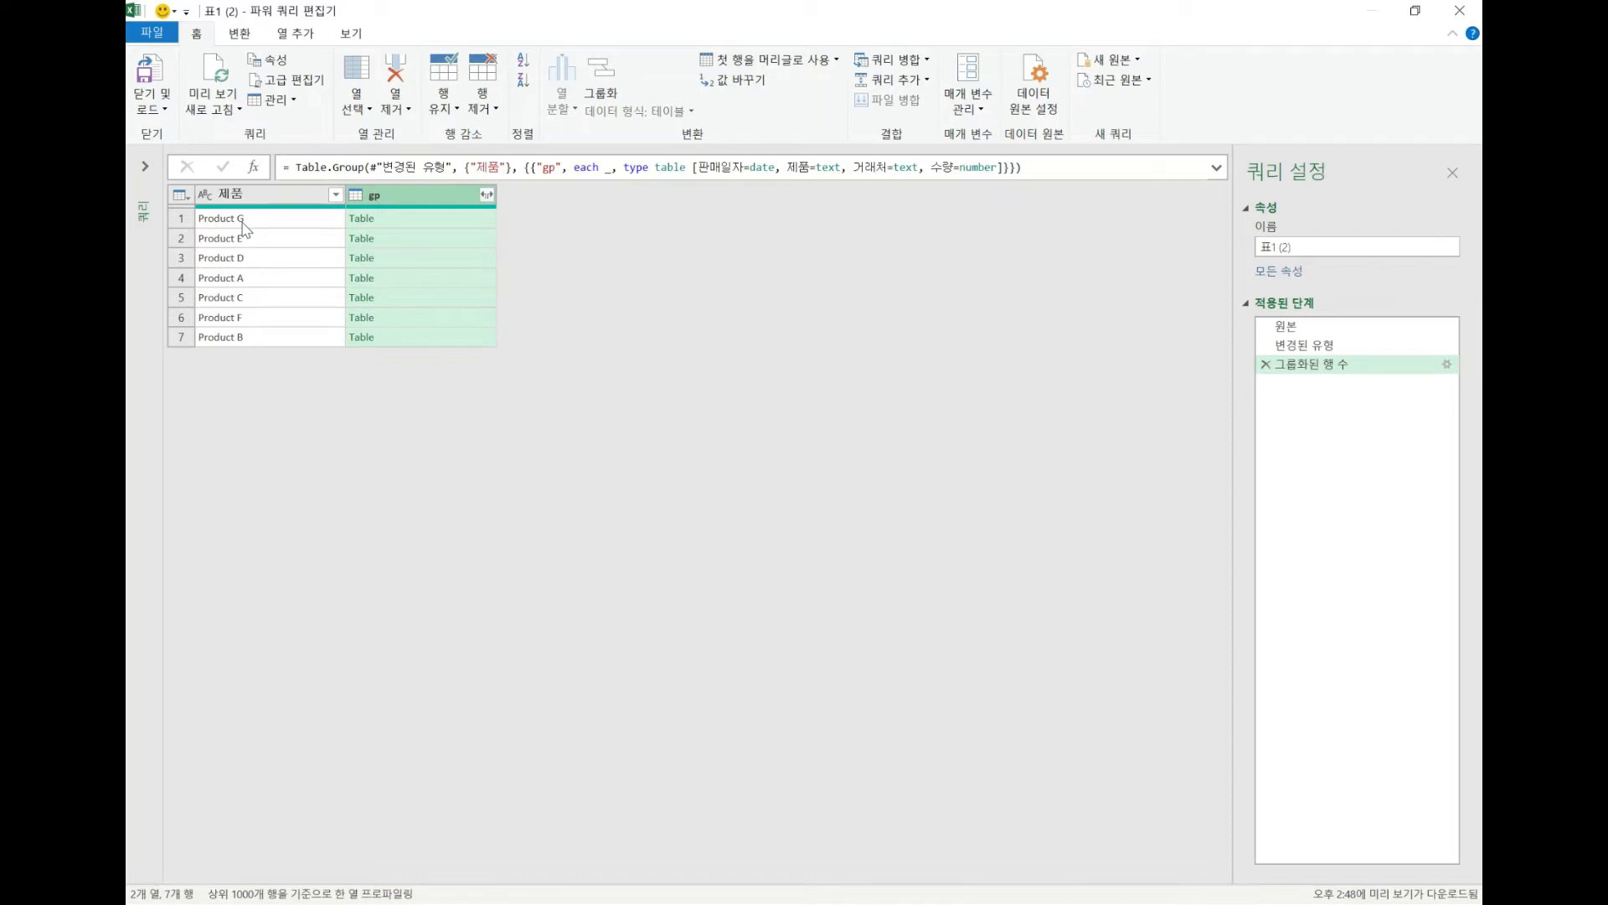
mouse_move(273, 211)
left_mouse_down()
mouse_move(248, 200)
mouse_move(268, 352)
mouse_move(297, 219)
left_mouse_up()
mouse_move(397, 195)
left_mouse_down()
mouse_move(349, 342)
mouse_move(513, 266)
mouse_move(423, 197)
mouse_move(345, 228)
mouse_move(396, 239)
mouse_move(350, 224)
left_mouse_up()
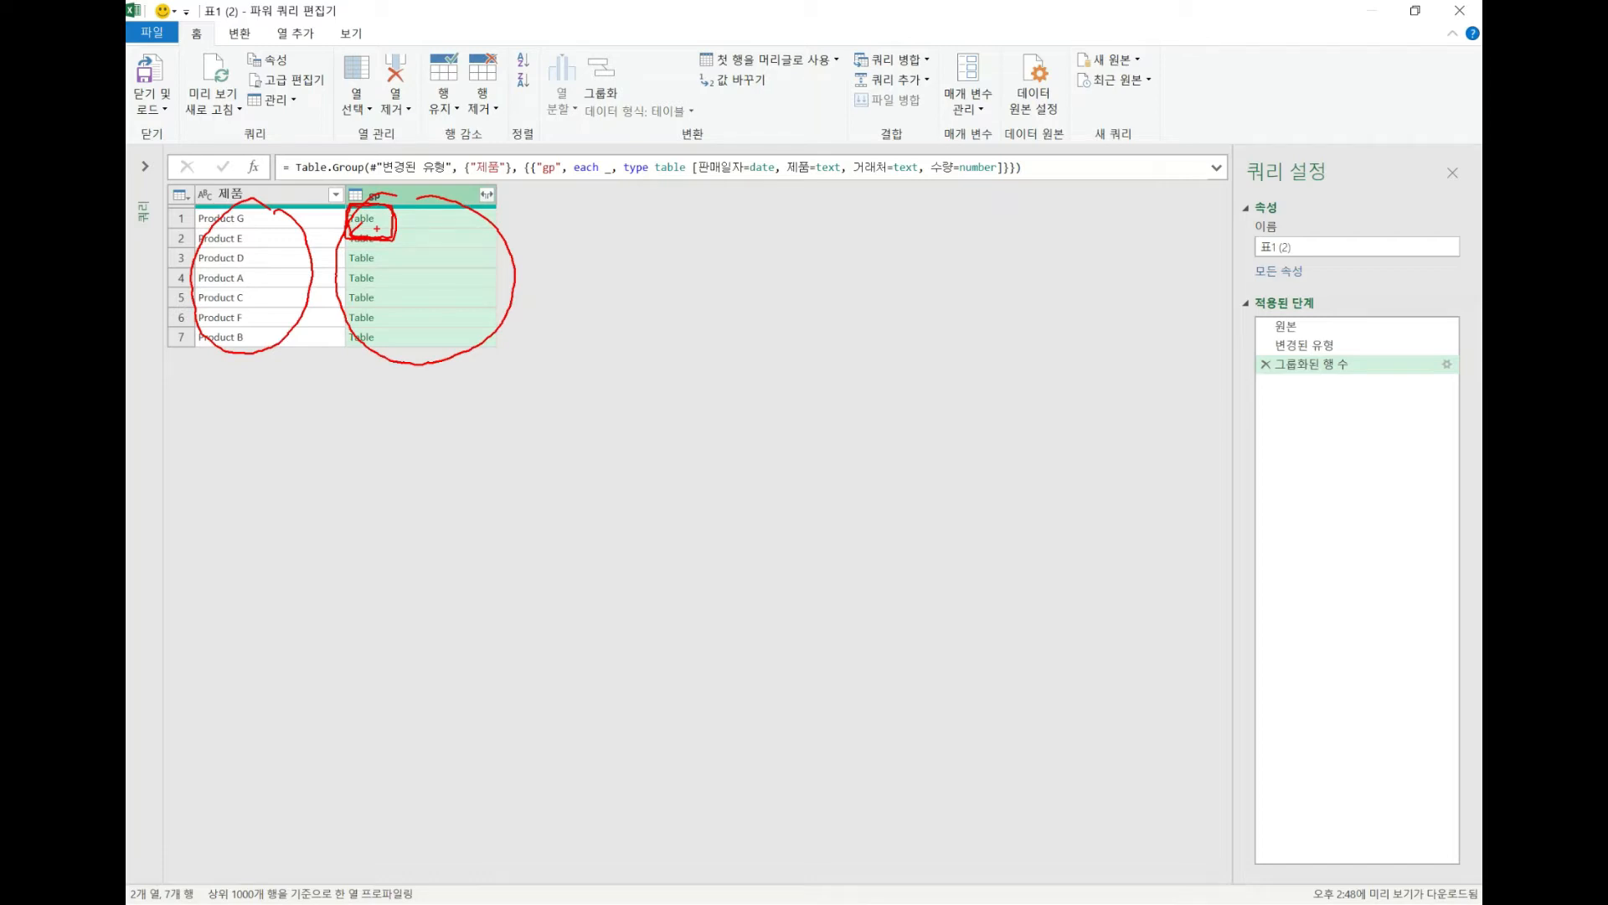
mouse_move(369, 229)
left_mouse_down()
mouse_move(368, 245)
mouse_move(384, 214)
mouse_move(376, 247)
mouse_move(345, 224)
mouse_move(390, 213)
left_mouse_up()
mouse_move(390, 213)
left_mouse_down()
mouse_move(377, 237)
mouse_move(425, 321)
left_mouse_up()
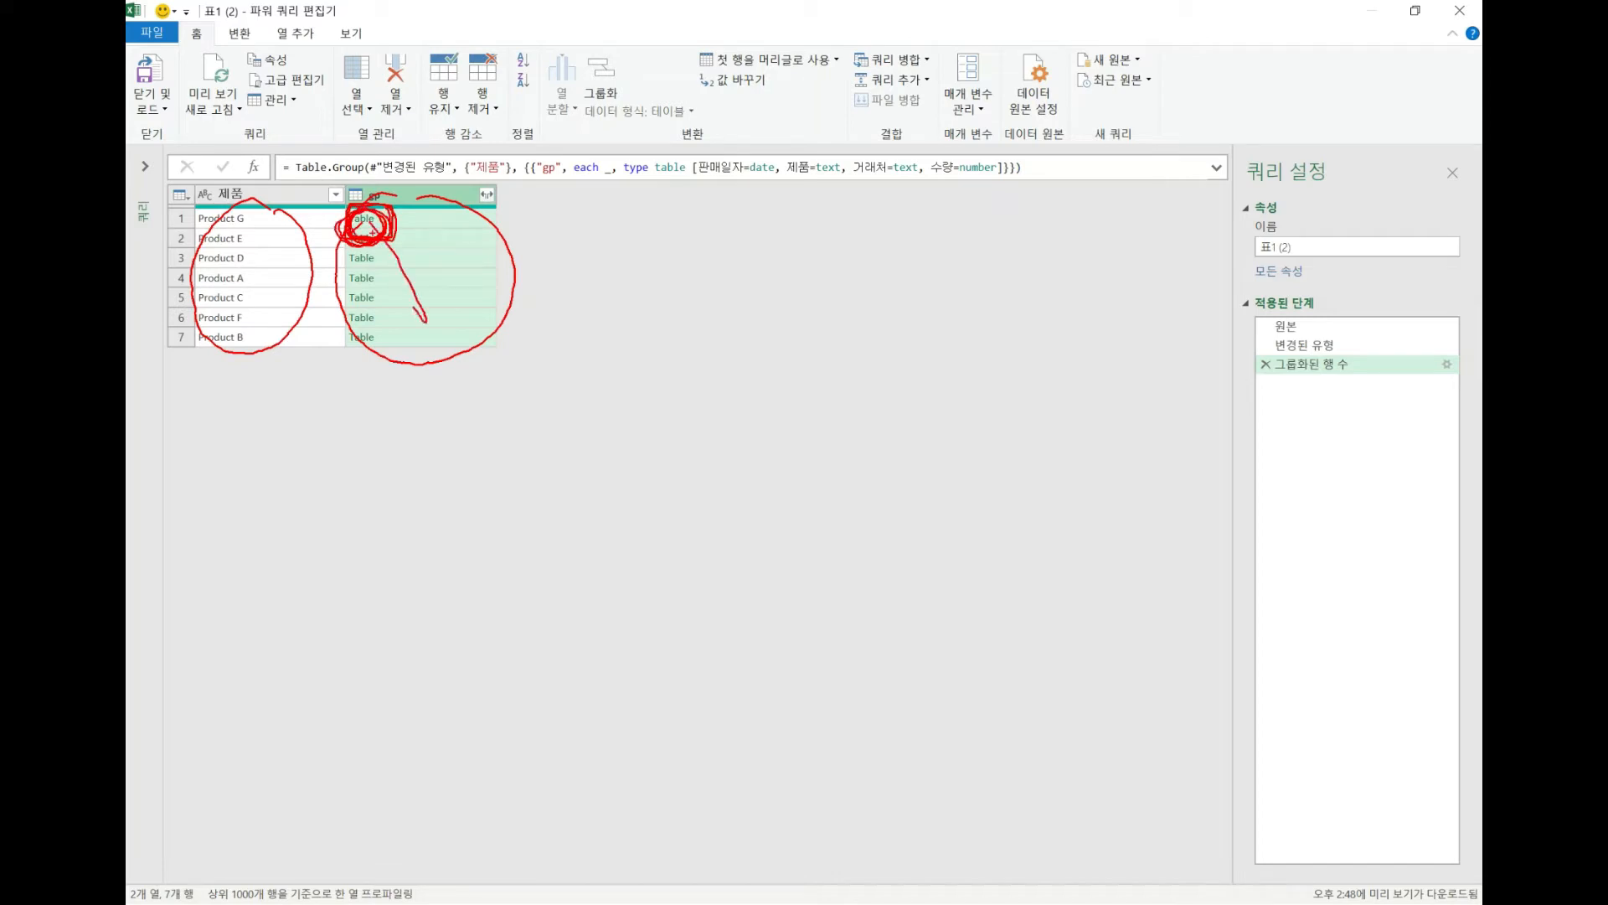
left_click_drag(384, 219, 355, 235)
mouse_move(1219, 380)
left_mouse_down()
mouse_move(1372, 384)
mouse_move(1327, 360)
mouse_move(1240, 384)
mouse_move(1358, 386)
left_mouse_up()
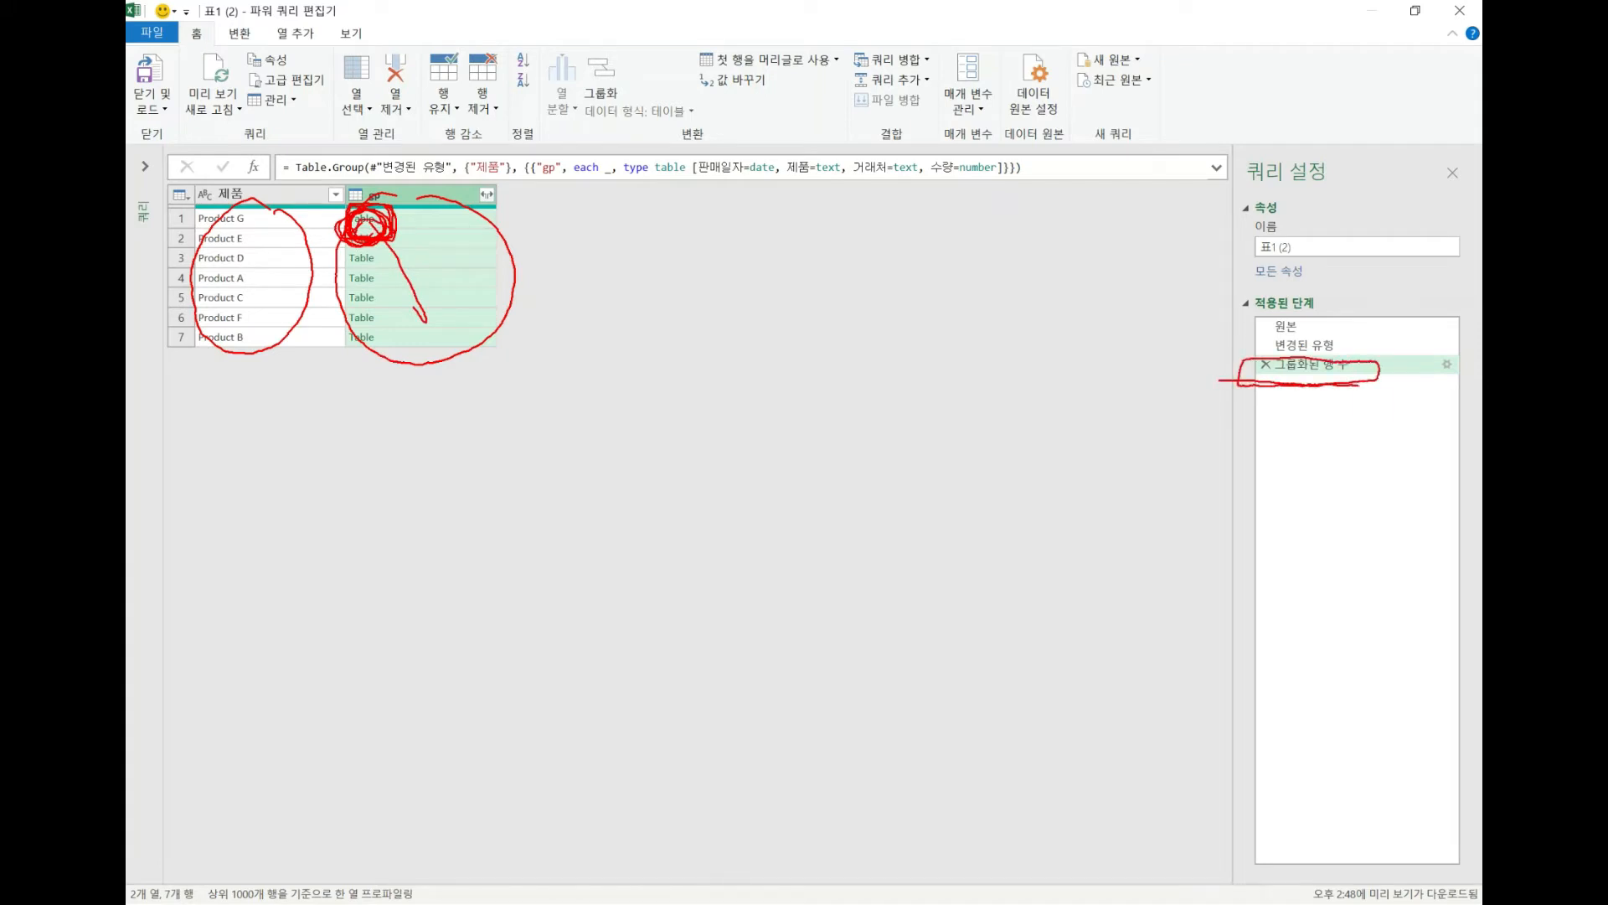
mouse_move(390, 239)
left_mouse_down()
mouse_move(868, 365)
mouse_move(1270, 429)
mouse_move(1262, 455)
mouse_move(1292, 425)
left_mouse_up()
left_click_drag(1315, 409, 1315, 420)
left_click(1334, 409)
left_click(1349, 411)
left_click(1364, 412)
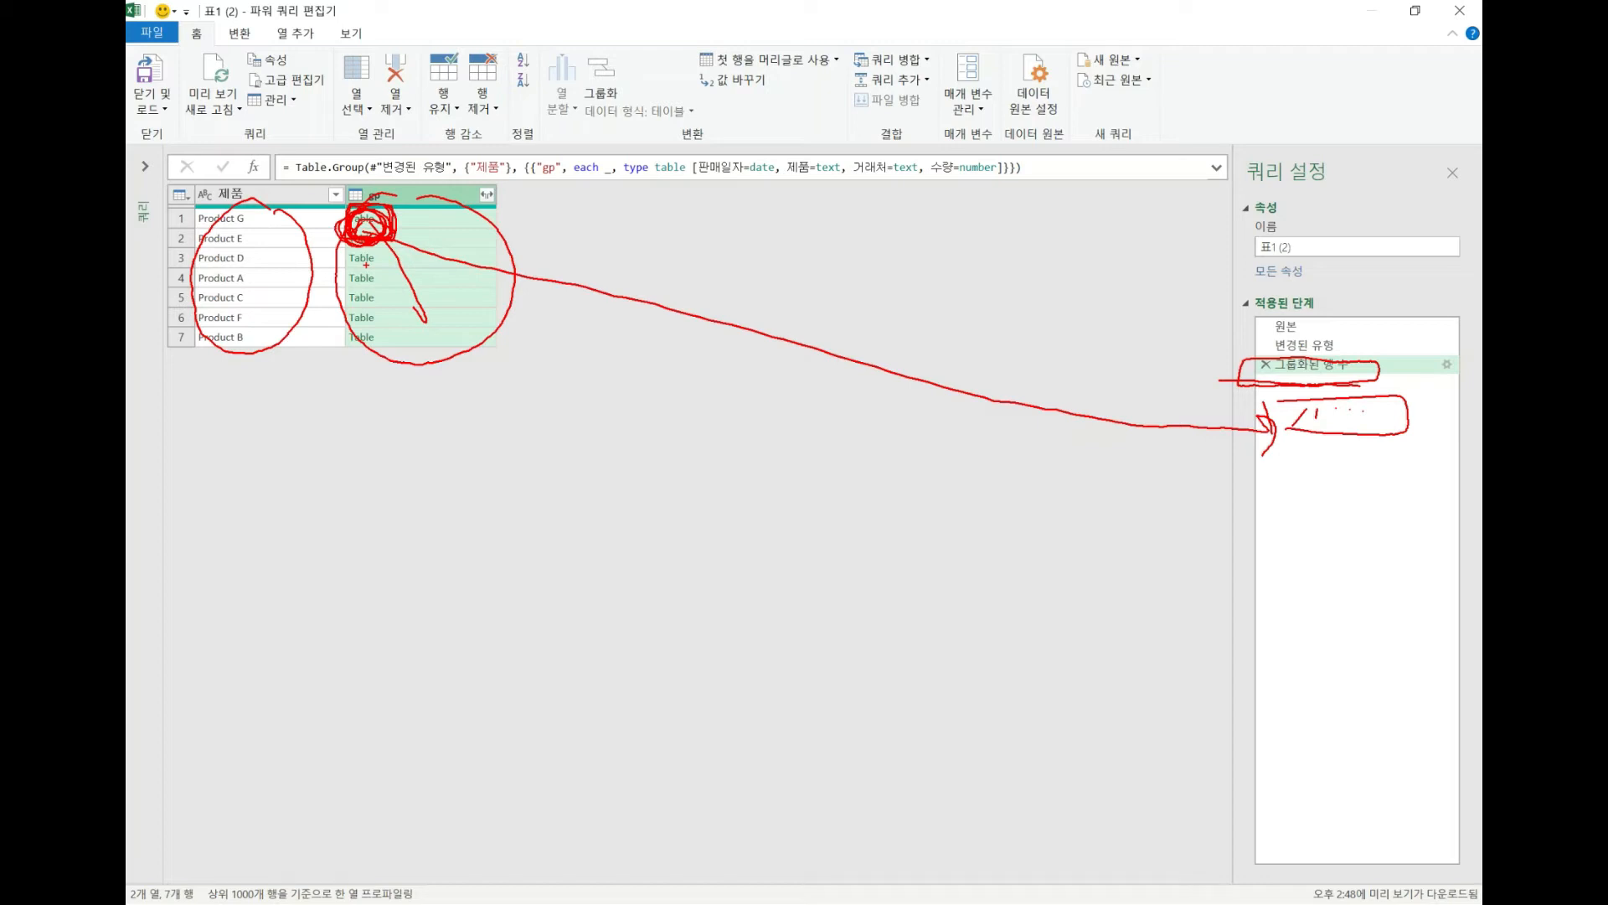
key("Escape")
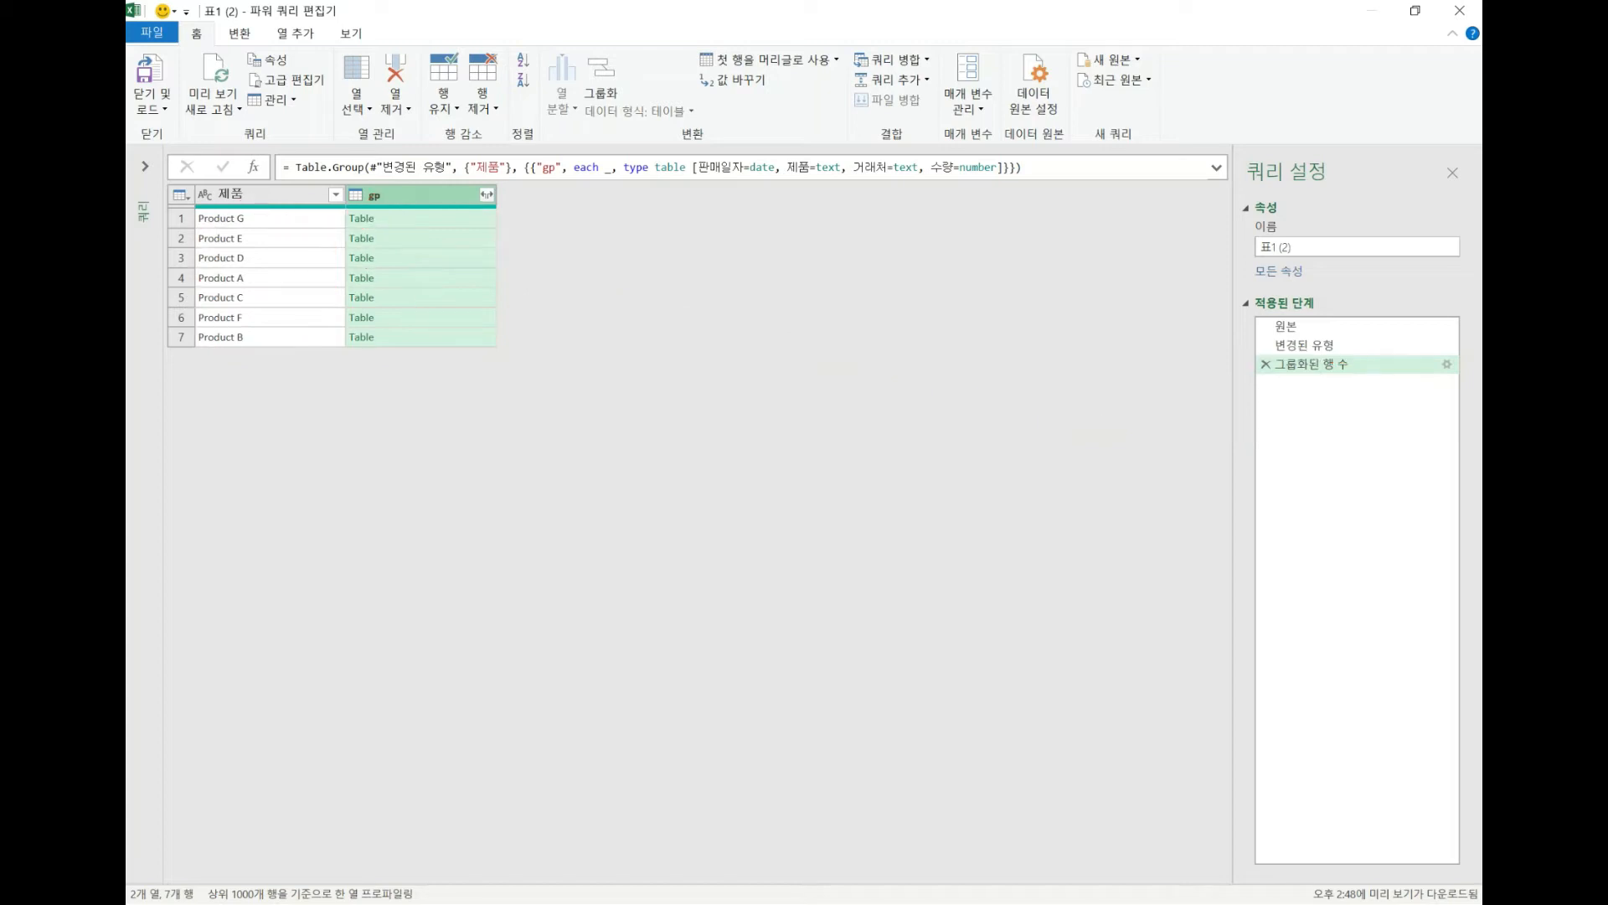
mouse_move(476, 217)
left_mouse_down()
mouse_move(628, 294)
mouse_move(586, 308)
left_mouse_up()
left_click_drag(175, 503, 1161, 505)
mouse_move(387, 228)
left_mouse_down()
mouse_move(348, 242)
mouse_move(391, 244)
mouse_move(368, 350)
mouse_move(387, 513)
left_mouse_up()
left_click_drag(239, 550, 966, 584)
mouse_move(481, 515)
left_mouse_down()
mouse_move(467, 682)
mouse_move(483, 713)
left_mouse_up()
left_click_drag(664, 501, 666, 689)
left_click_drag(772, 513, 784, 708)
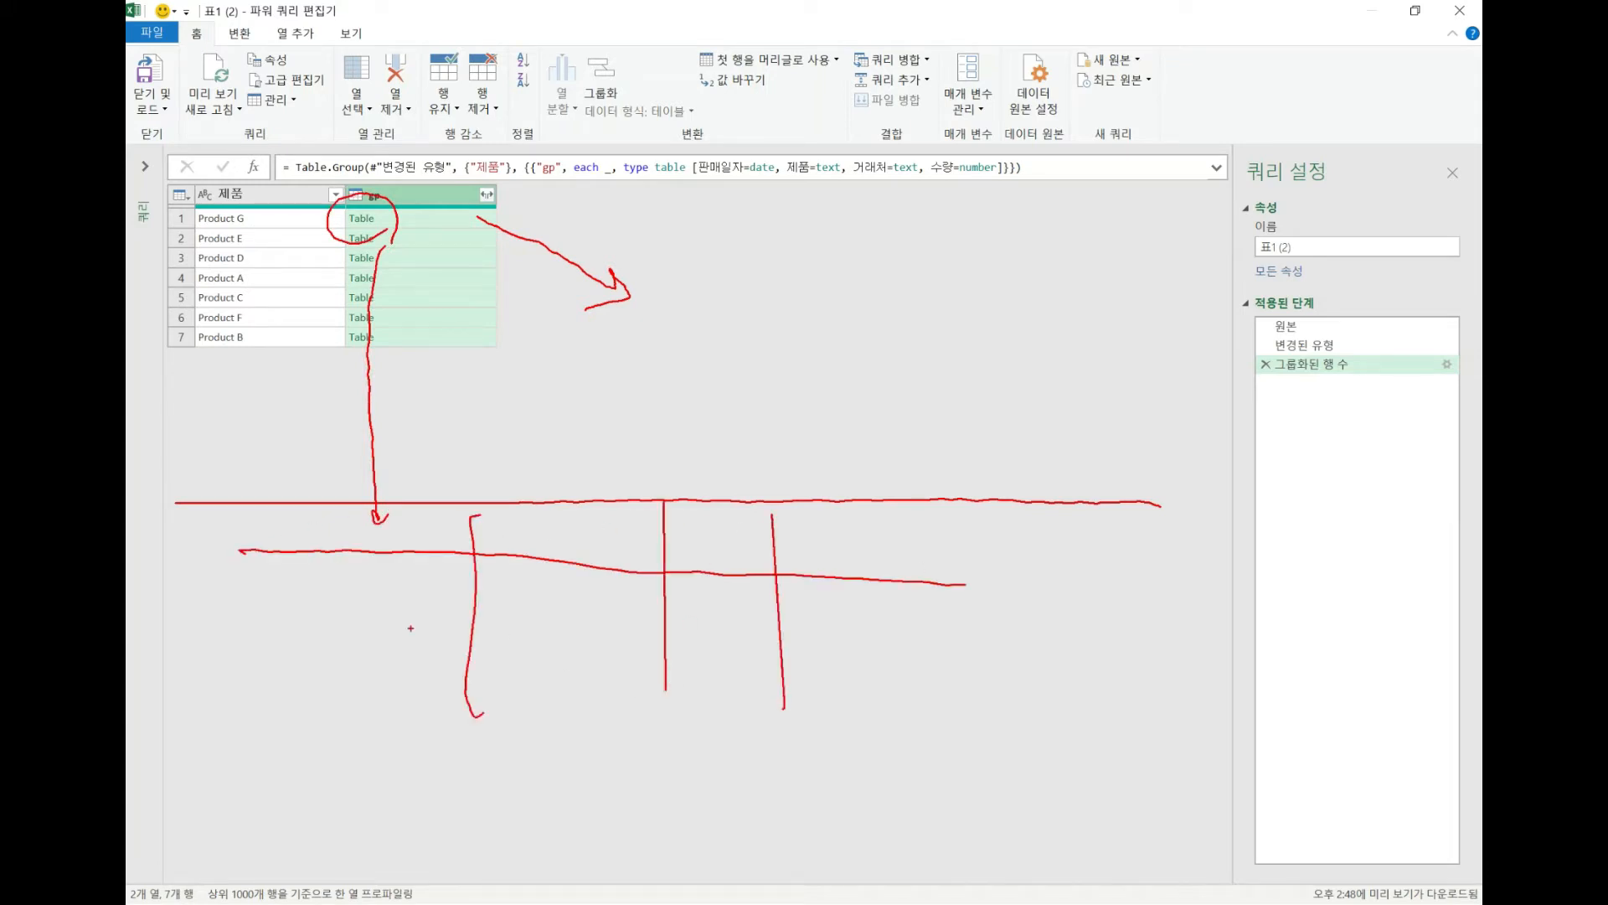
key("Escape")
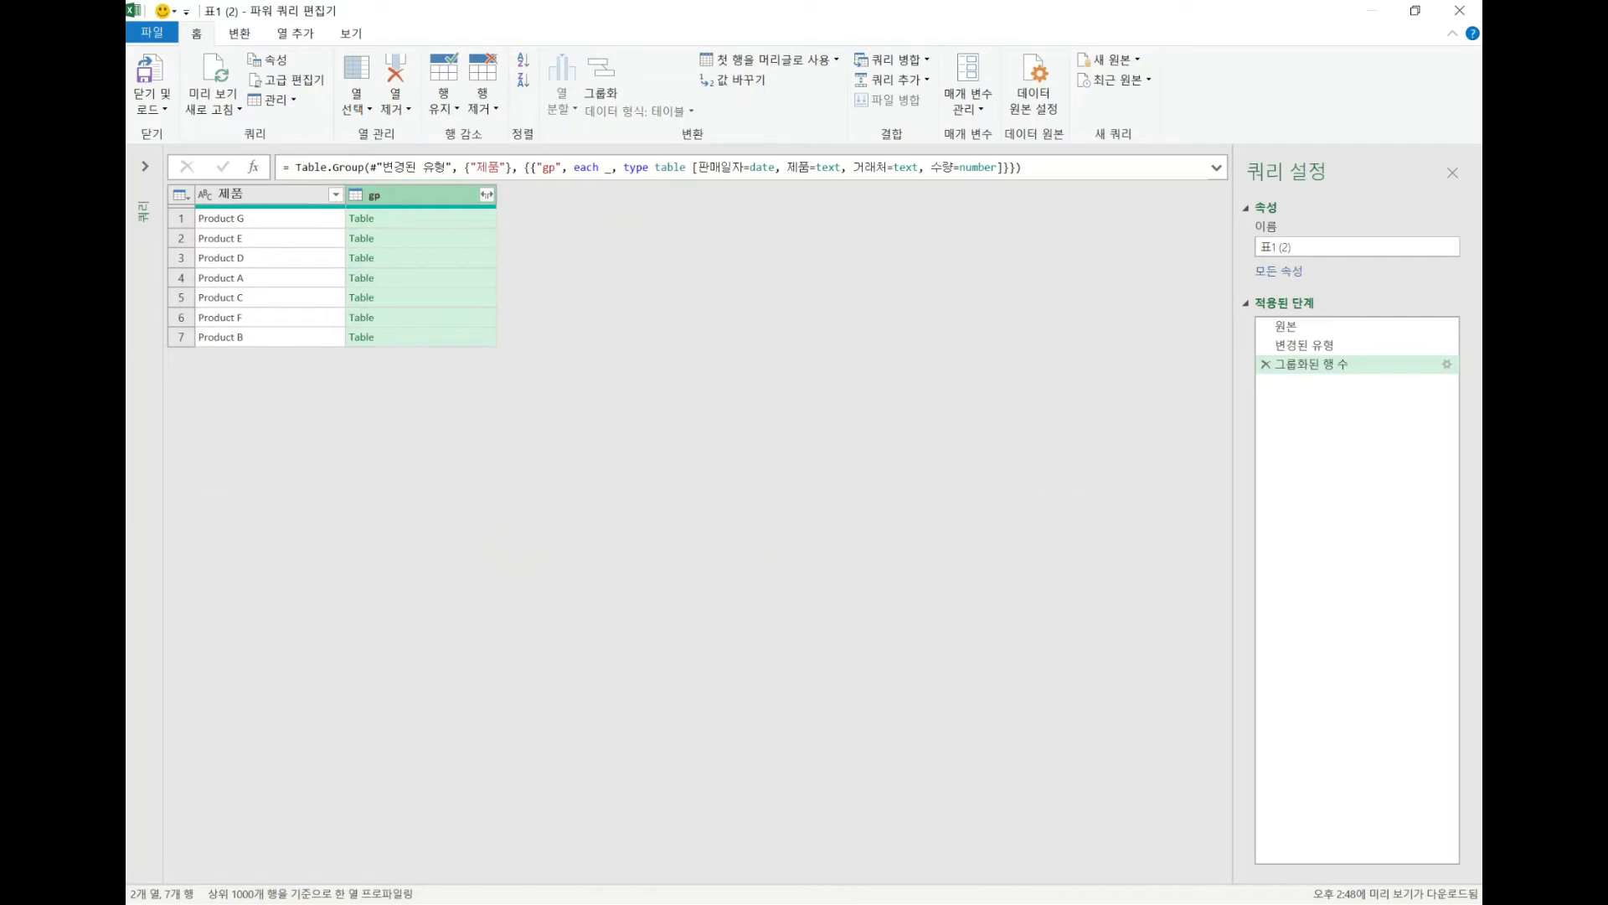
Preview the nested gp table for Product G and enlarge the preview area to show all of its rows
left_click(432, 220)
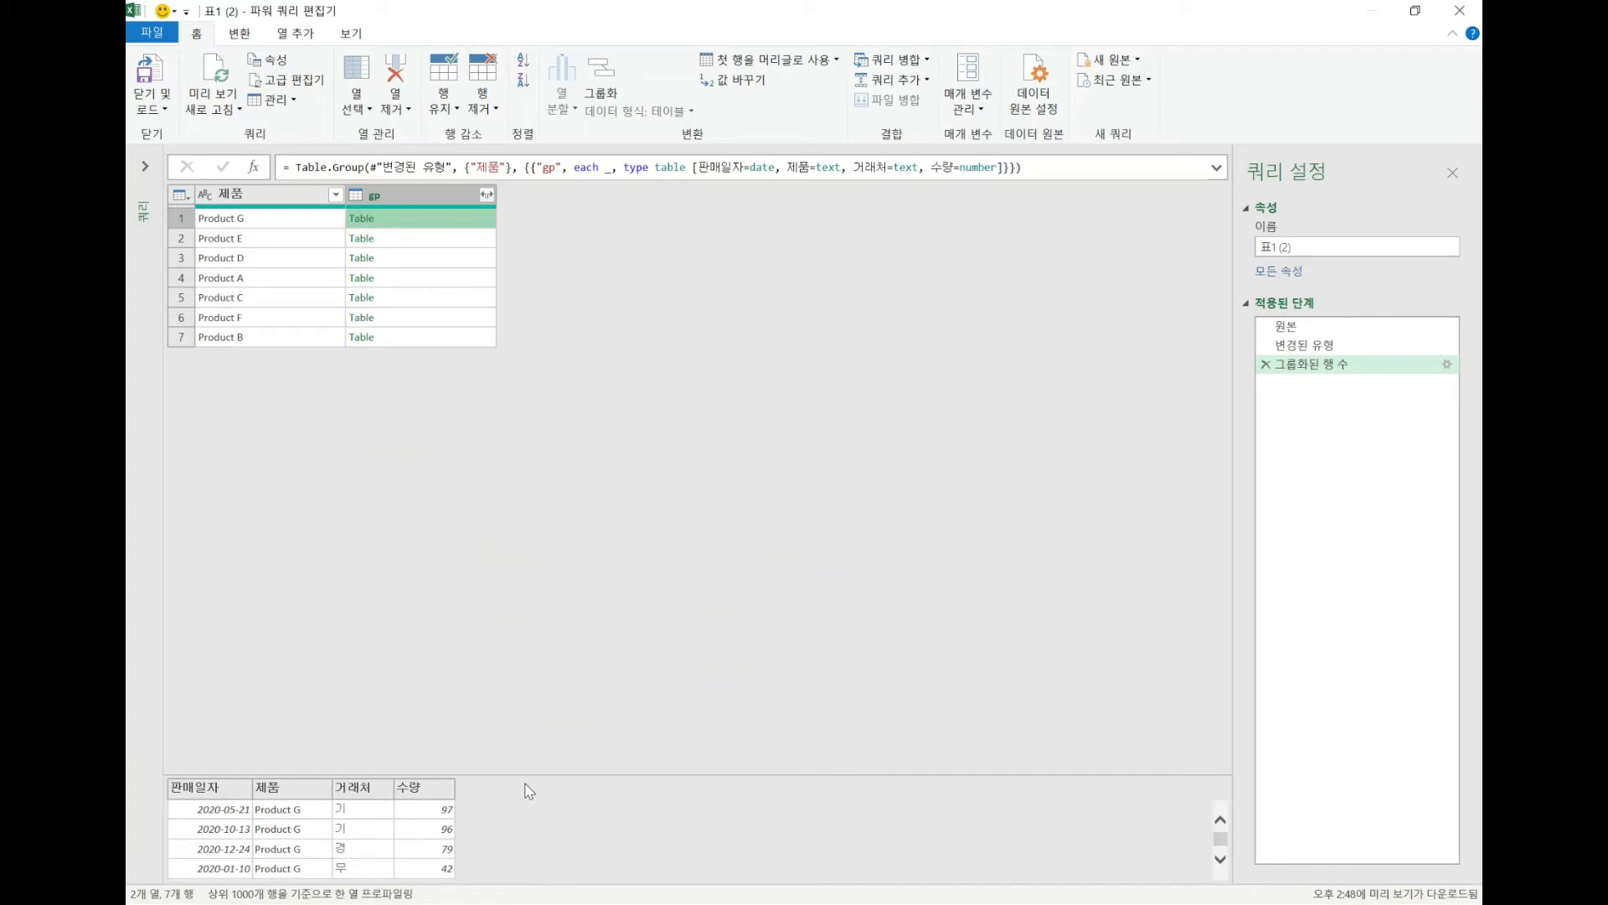
left_click_drag(544, 498, 545, 444)
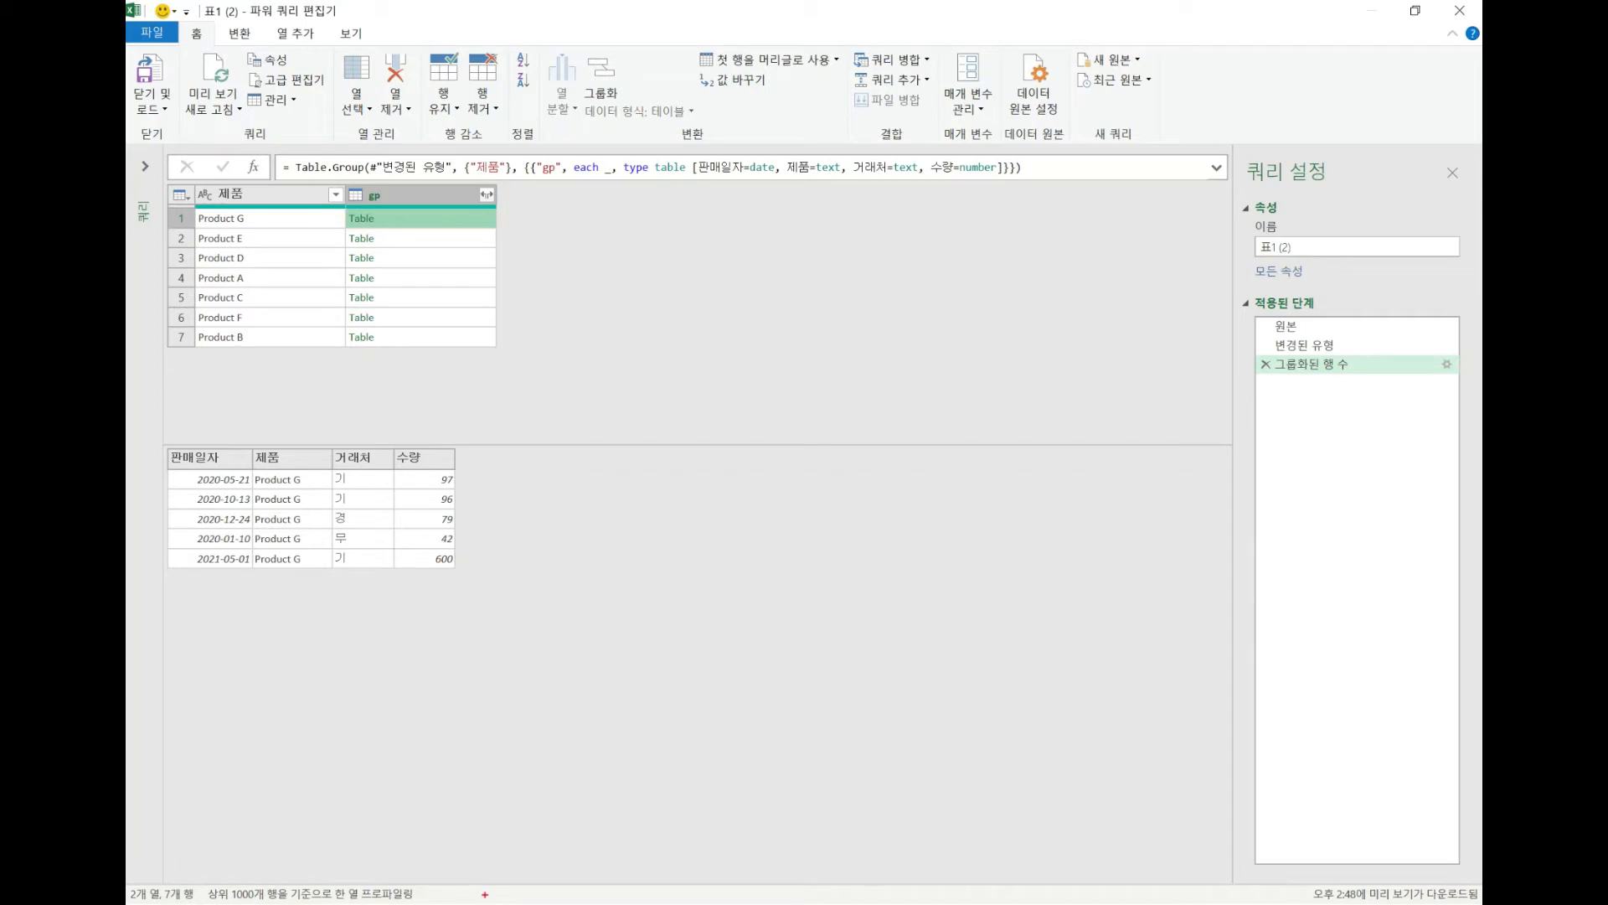
mouse_move(242, 586)
left_mouse_down()
mouse_move(155, 485)
mouse_move(305, 459)
mouse_move(245, 589)
left_mouse_up()
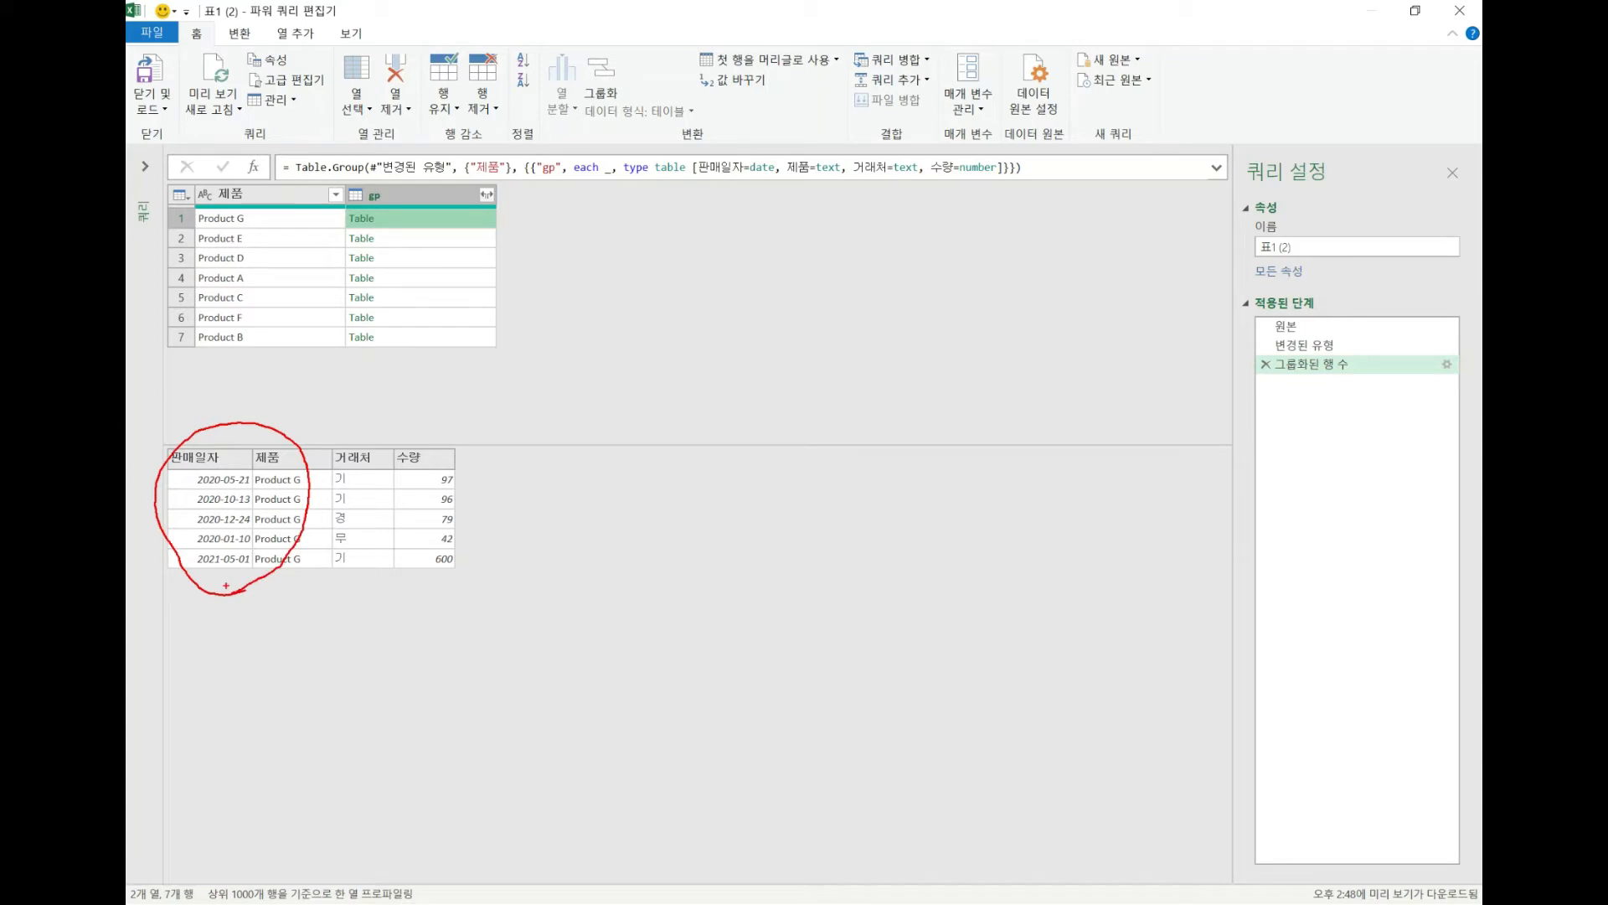
mouse_move(179, 474)
left_mouse_down()
mouse_move(167, 574)
mouse_move(195, 557)
mouse_move(181, 579)
mouse_move(199, 559)
mouse_move(465, 595)
mouse_move(473, 439)
mouse_move(287, 433)
mouse_move(156, 463)
mouse_move(155, 578)
mouse_move(316, 577)
left_mouse_up()
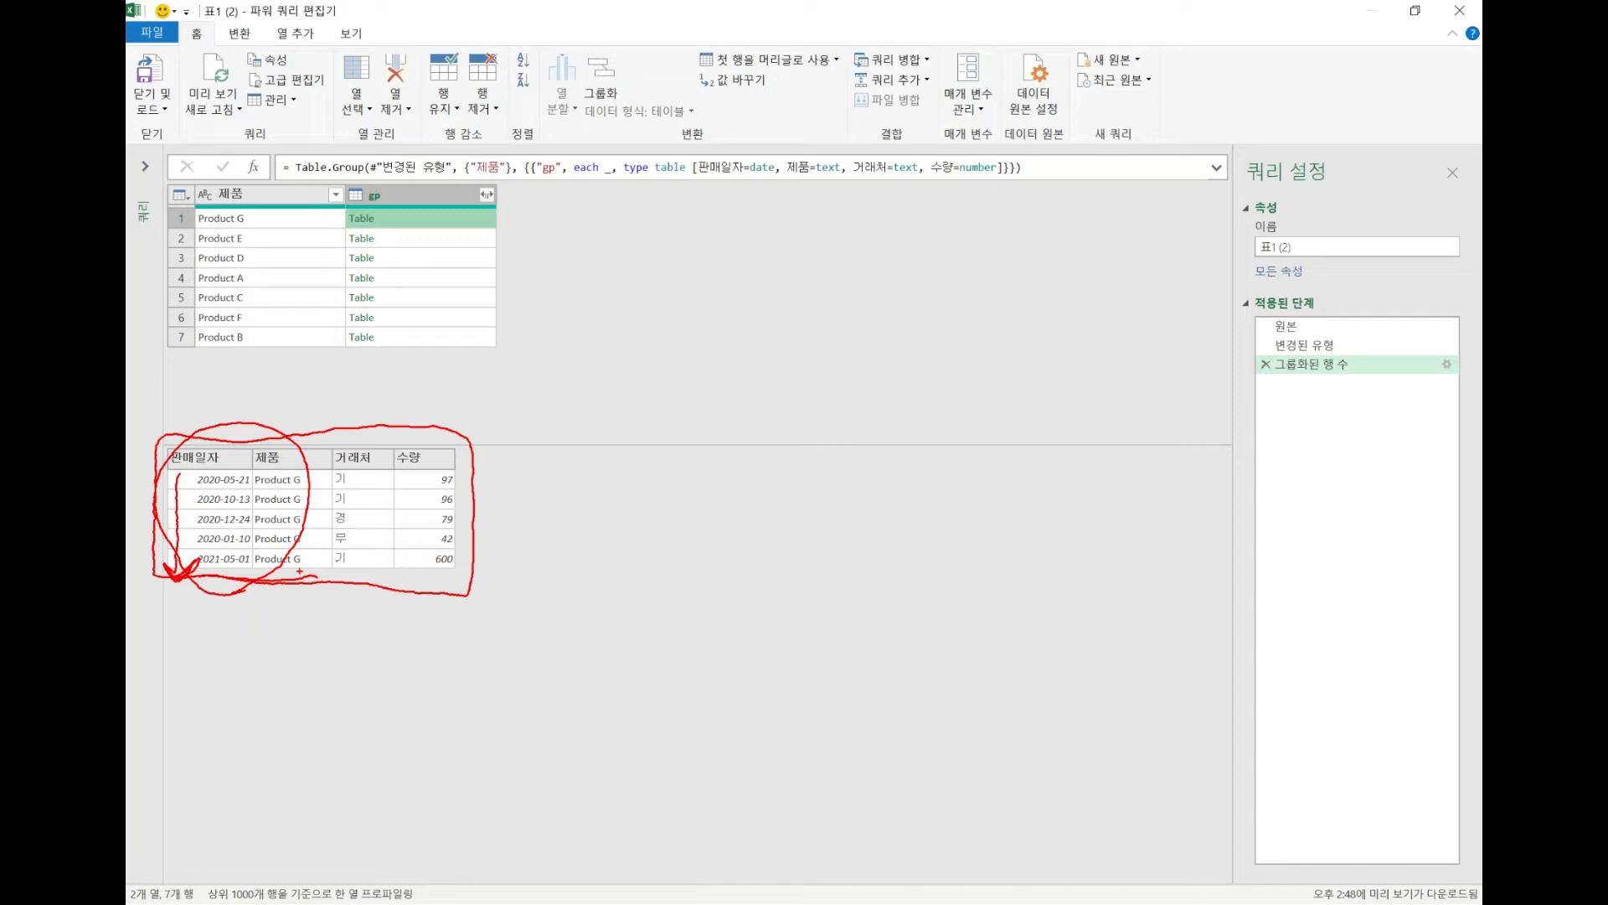
mouse_move(502, 191)
left_mouse_down()
mouse_move(511, 179)
mouse_move(655, 230)
mouse_move(624, 348)
mouse_move(506, 354)
mouse_move(505, 201)
mouse_move(625, 183)
mouse_move(652, 299)
mouse_move(581, 360)
mouse_move(516, 359)
left_mouse_up()
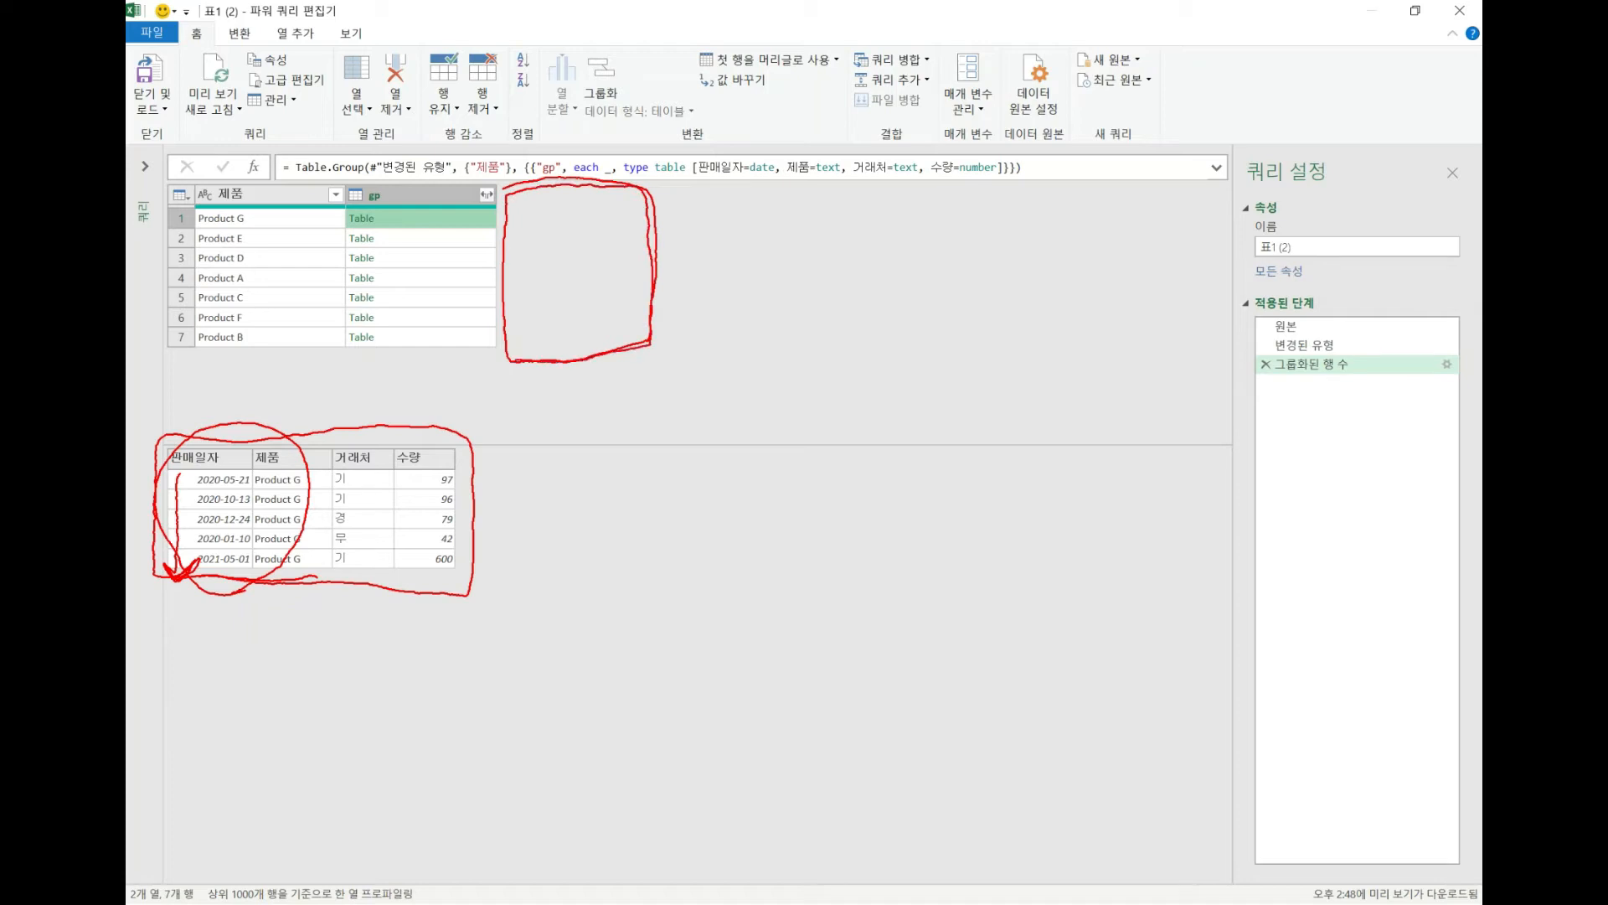
mouse_move(389, 232)
left_mouse_down()
mouse_move(335, 206)
mouse_move(403, 228)
mouse_move(381, 242)
mouse_move(394, 222)
left_mouse_up()
mouse_move(363, 227)
left_mouse_down()
mouse_move(344, 410)
mouse_move(371, 396)
mouse_move(370, 418)
left_mouse_up()
mouse_move(230, 429)
left_mouse_down()
mouse_move(206, 434)
mouse_move(172, 570)
mouse_move(266, 515)
mouse_move(210, 416)
left_mouse_up()
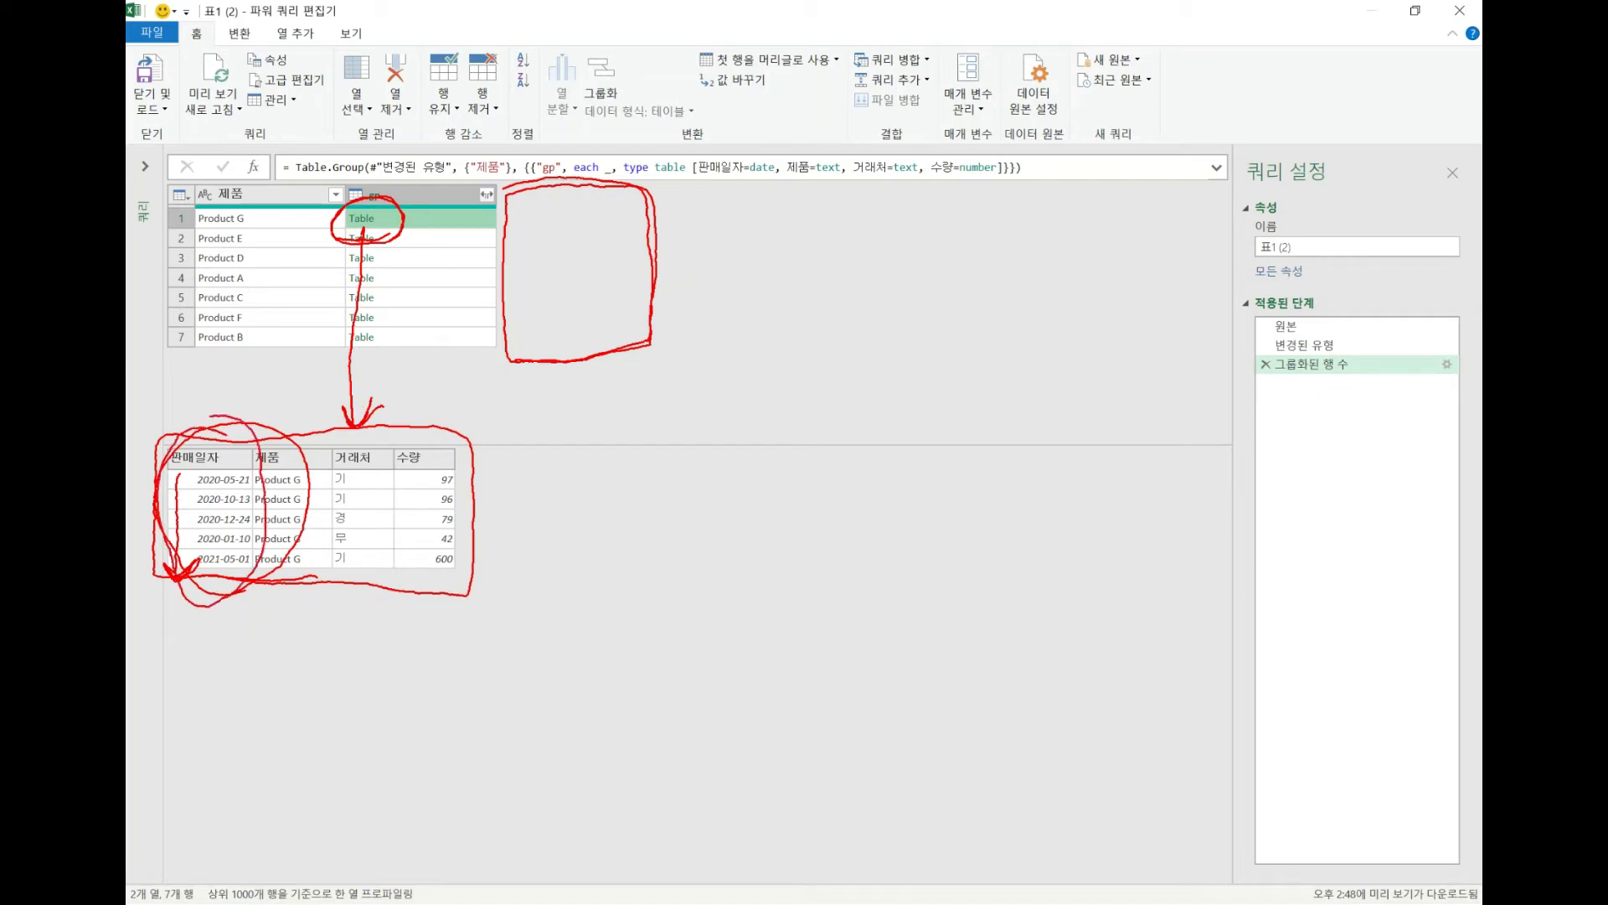
left_click_drag(485, 422, 481, 577)
mouse_move(526, 214)
left_mouse_down()
mouse_move(595, 222)
mouse_move(526, 234)
mouse_move(549, 216)
mouse_move(599, 219)
mouse_move(598, 242)
left_mouse_up()
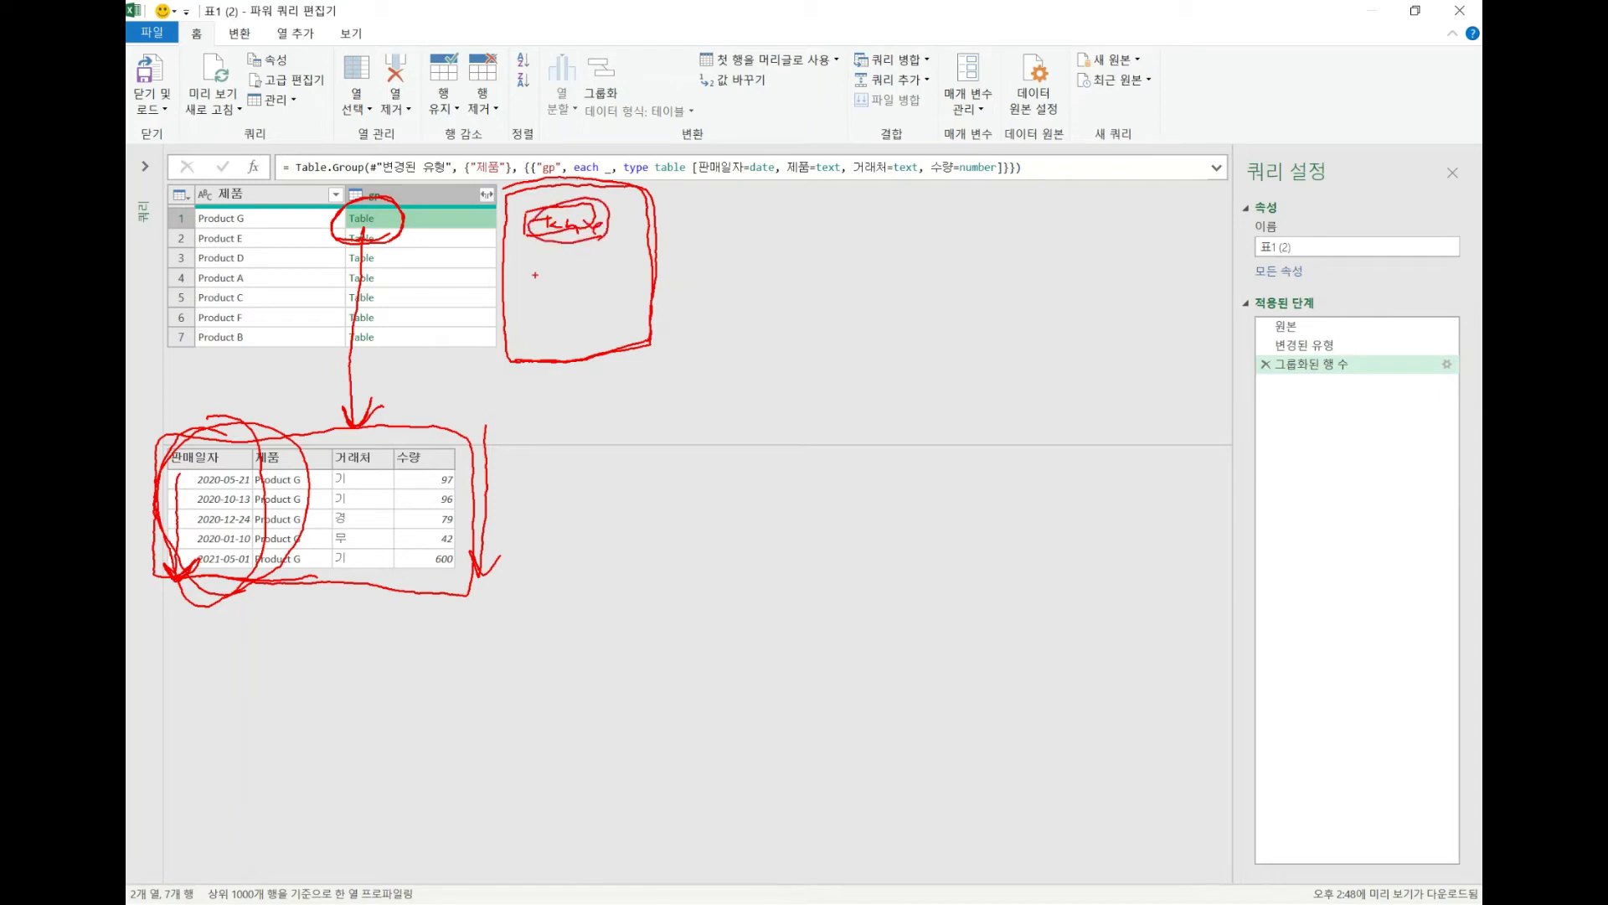
left_click_drag(512, 198, 509, 275)
mouse_move(400, 231)
left_mouse_down()
mouse_move(348, 229)
mouse_move(518, 209)
left_mouse_up()
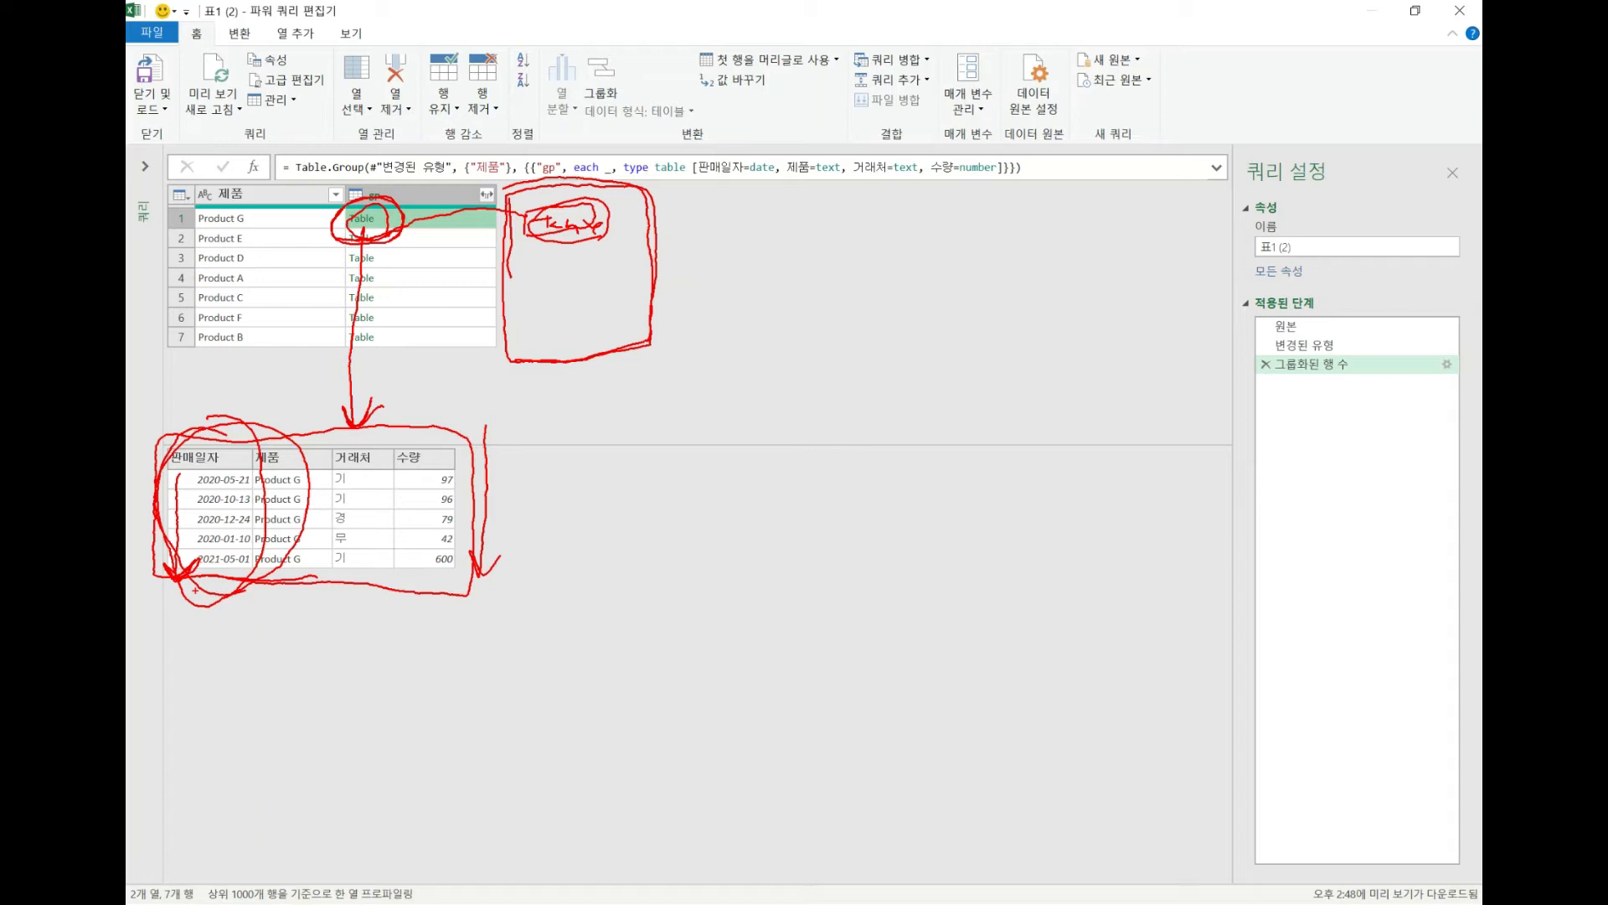
key("Escape")
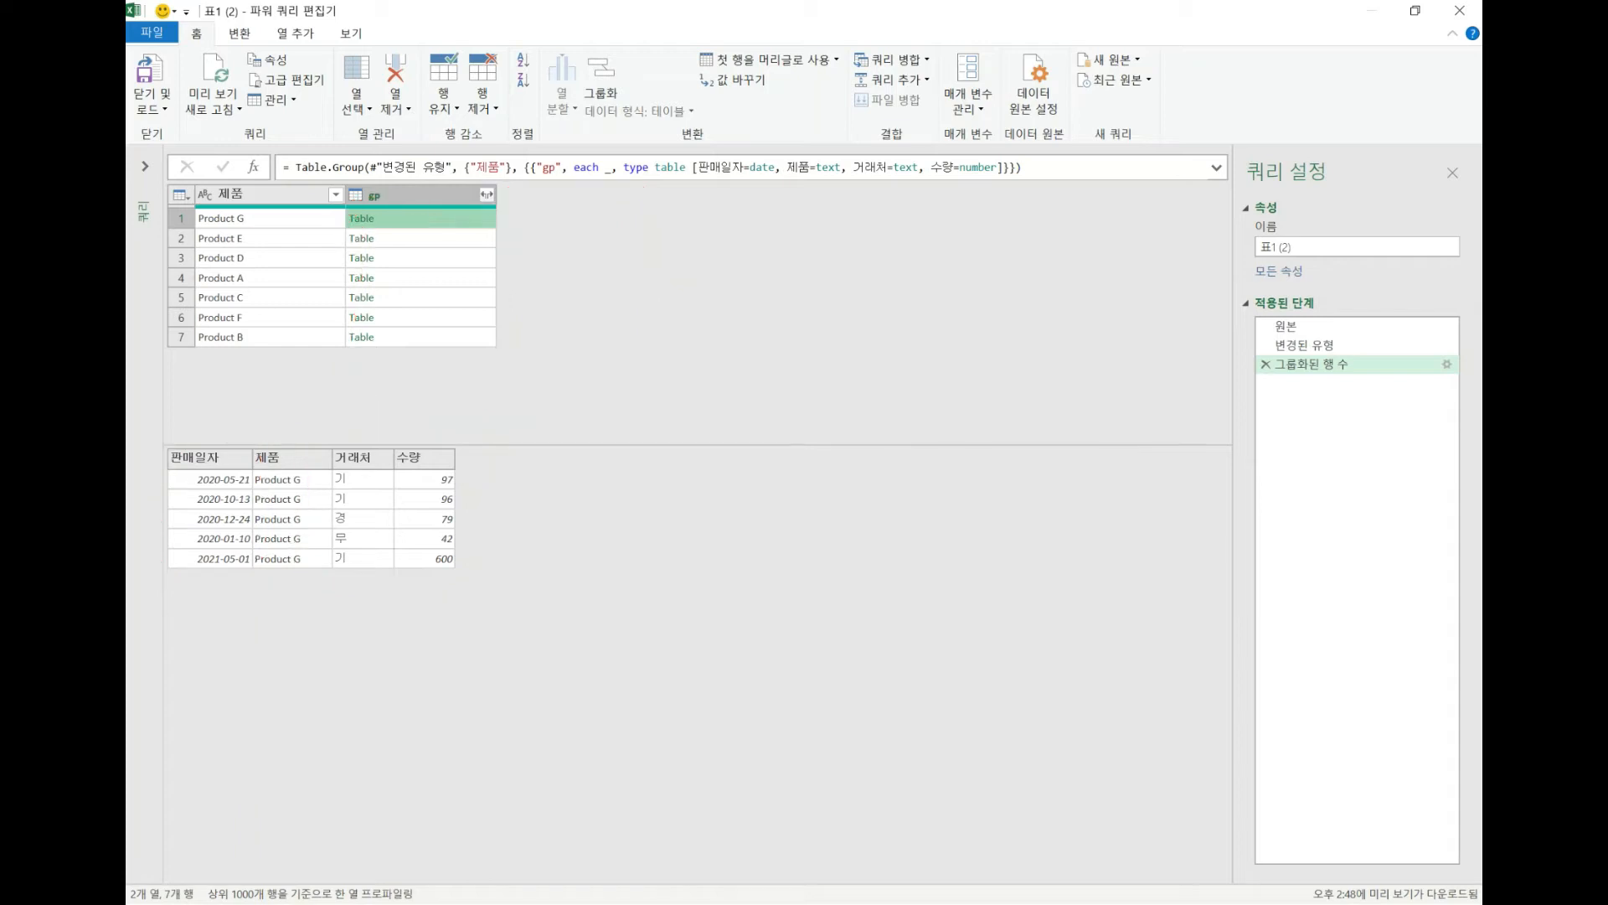
Start adding a custom column to the grouped query and move its dialog clear of the grouped rows and nested table preview
left_click(305, 44)
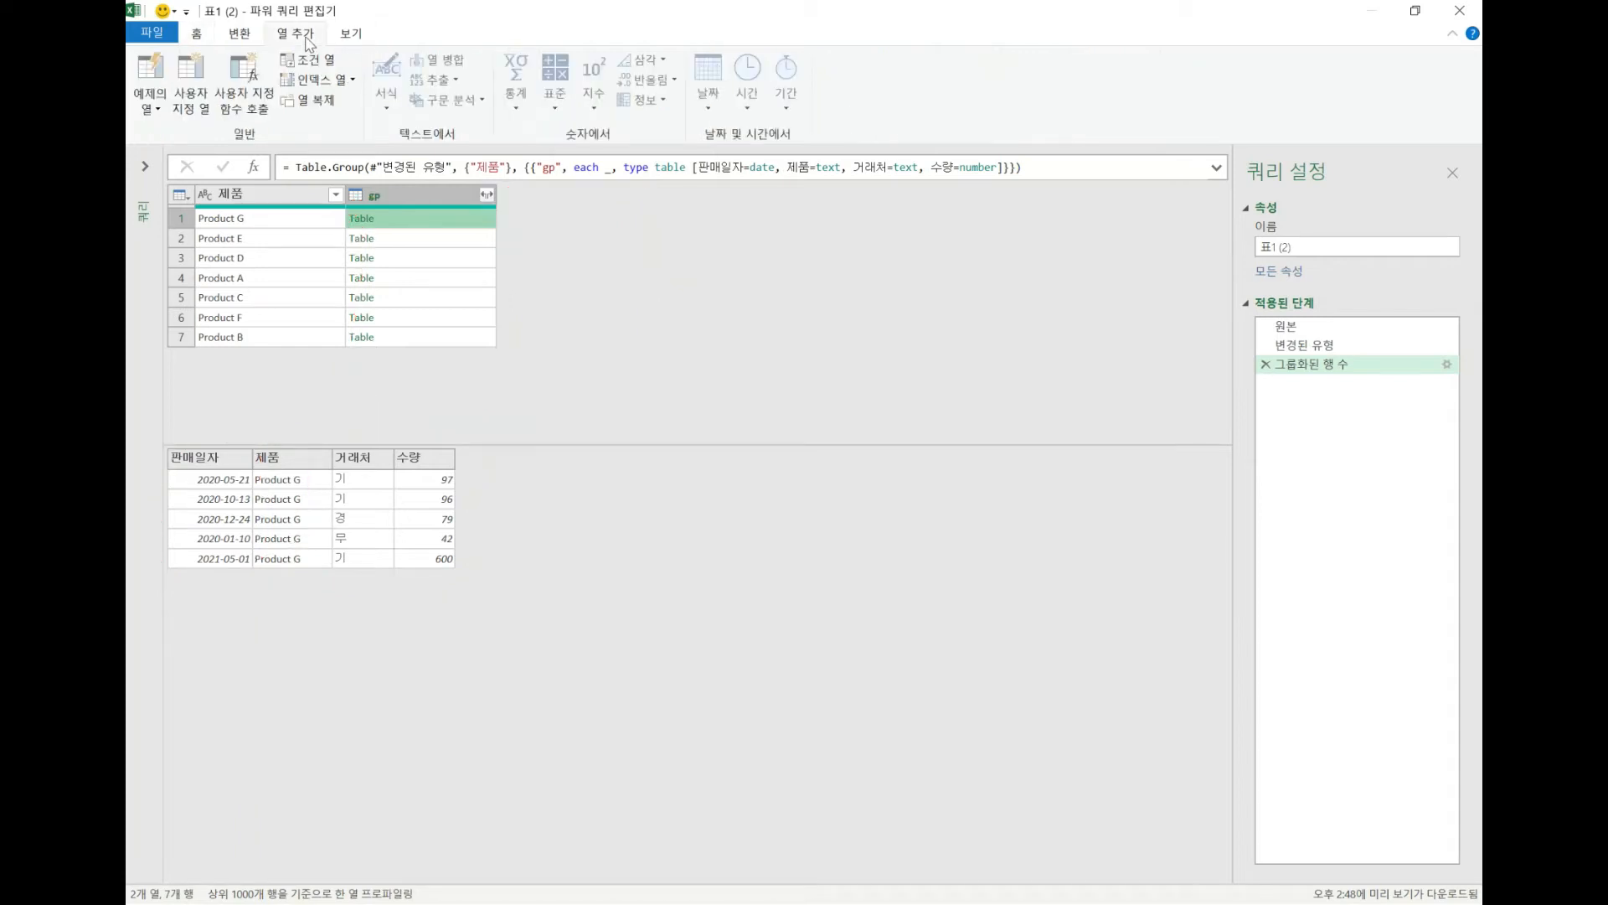
left_click(202, 110)
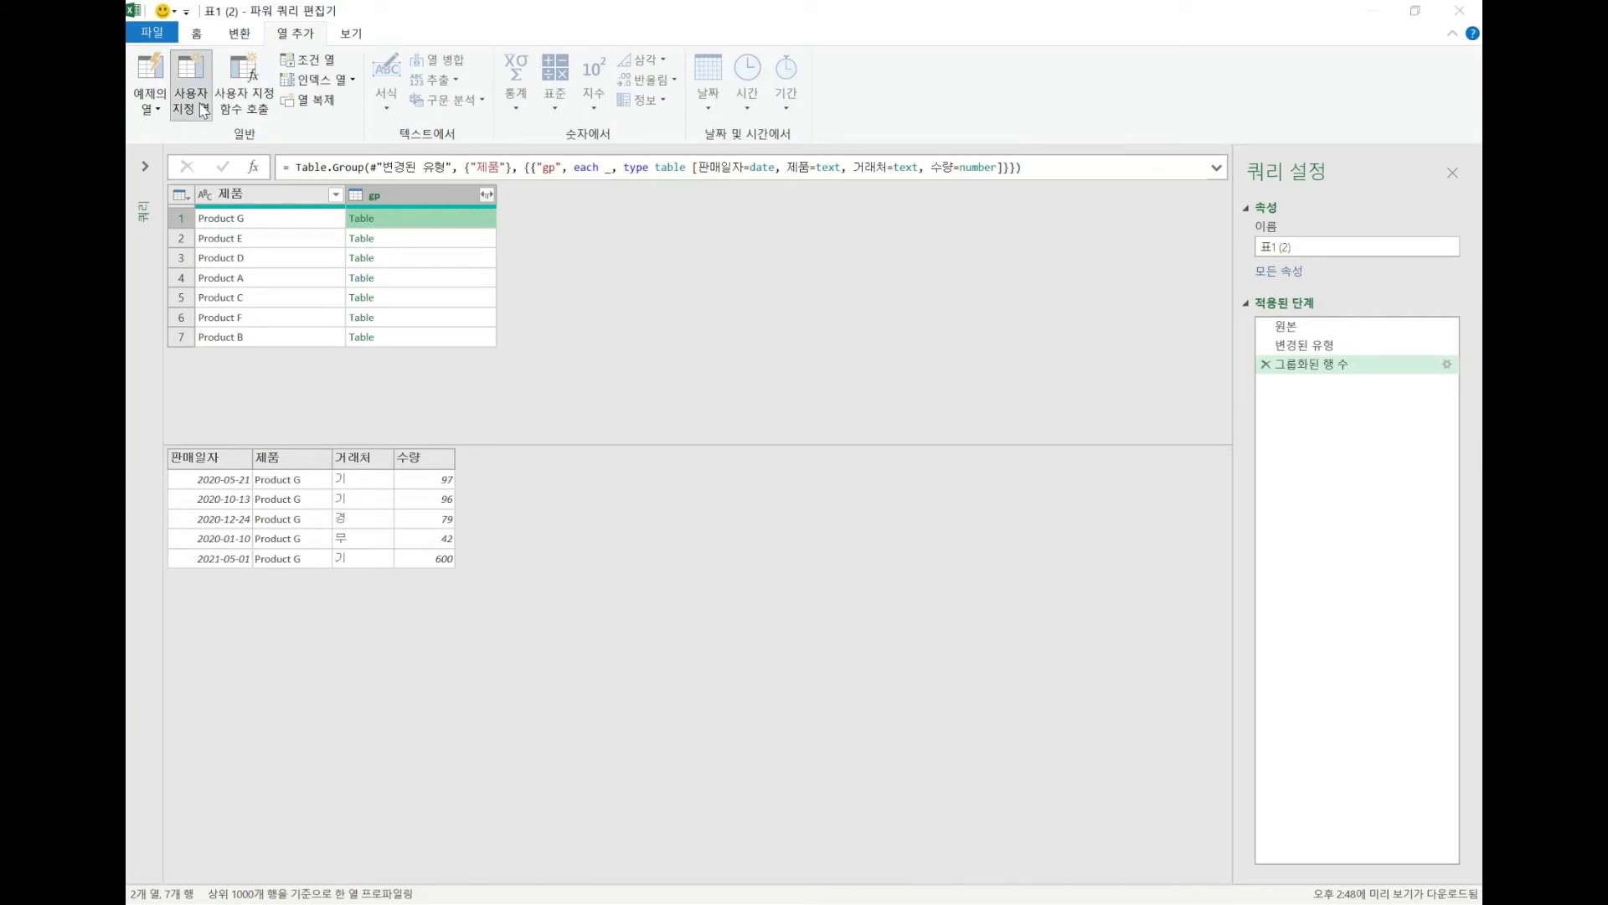
left_click_drag(846, 293, 1076, 217)
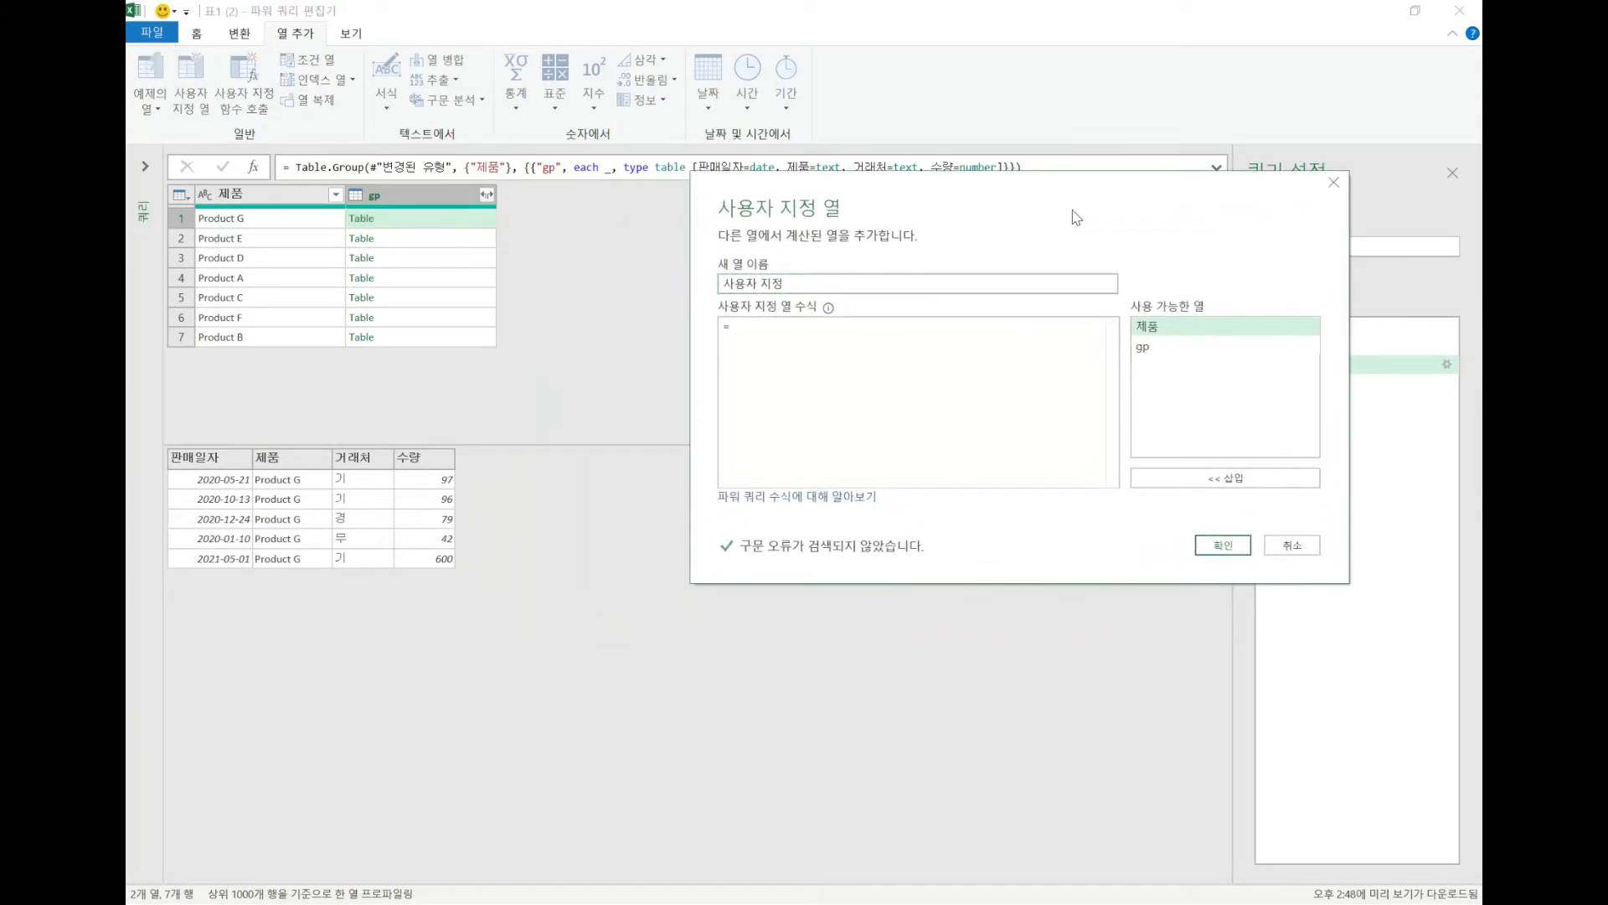
mouse_move(796, 295)
left_mouse_down()
mouse_move(716, 309)
mouse_move(796, 258)
mouse_move(794, 304)
left_mouse_up()
mouse_move(510, 204)
left_mouse_down()
mouse_move(588, 211)
mouse_move(609, 186)
mouse_move(501, 183)
mouse_move(560, 212)
left_mouse_up()
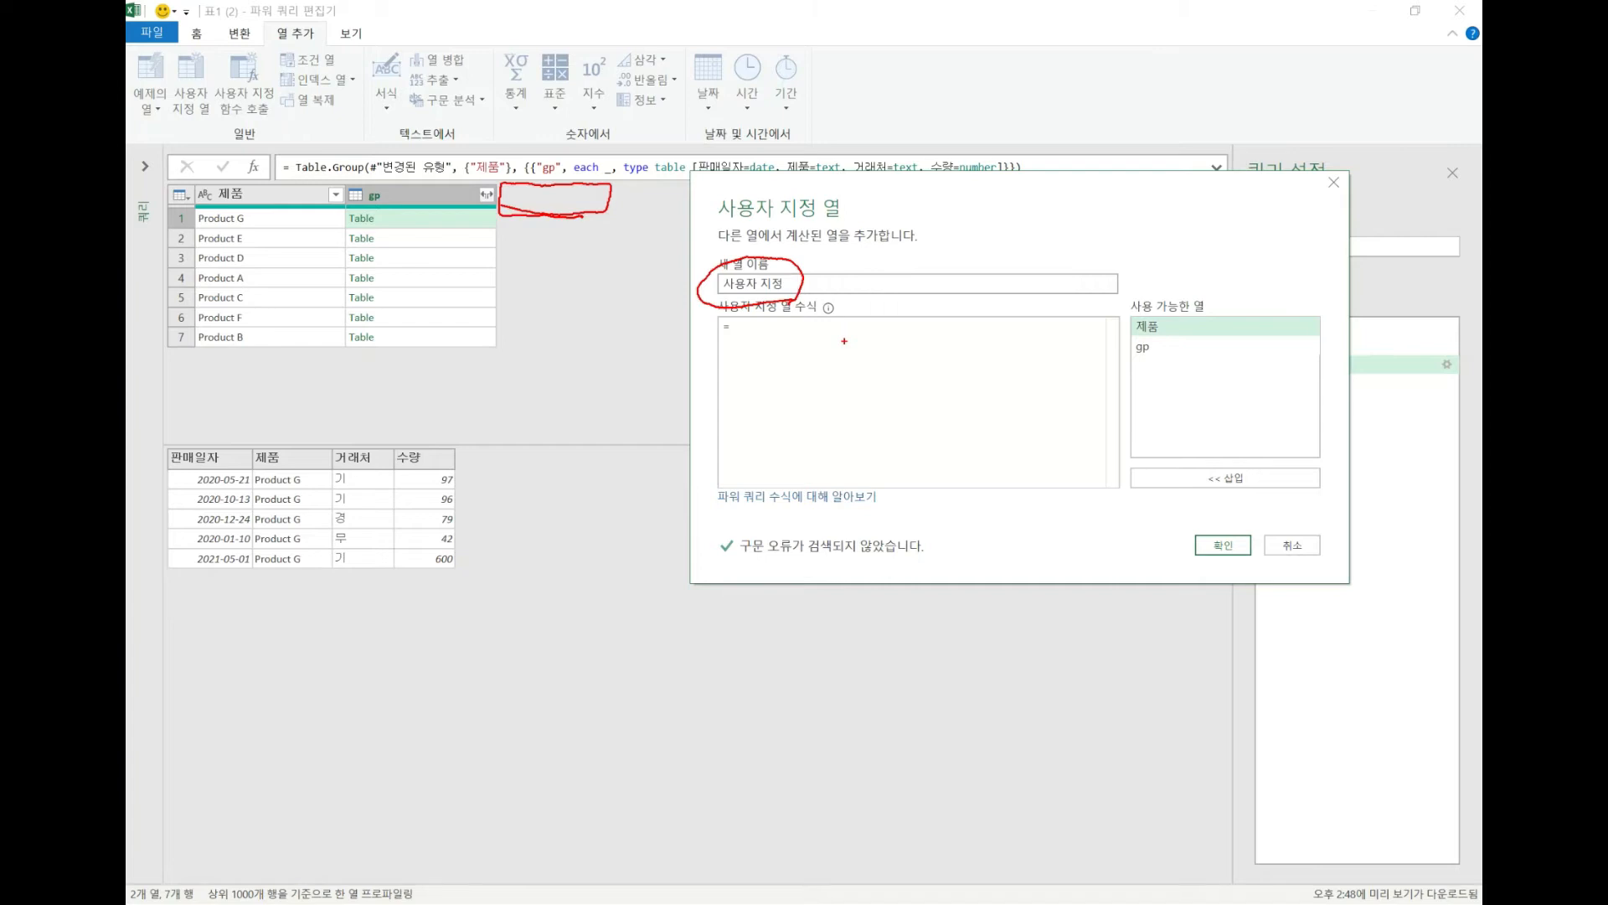
mouse_move(747, 383)
left_mouse_down()
mouse_move(754, 322)
mouse_move(877, 318)
mouse_move(1031, 387)
mouse_move(742, 384)
left_mouse_up()
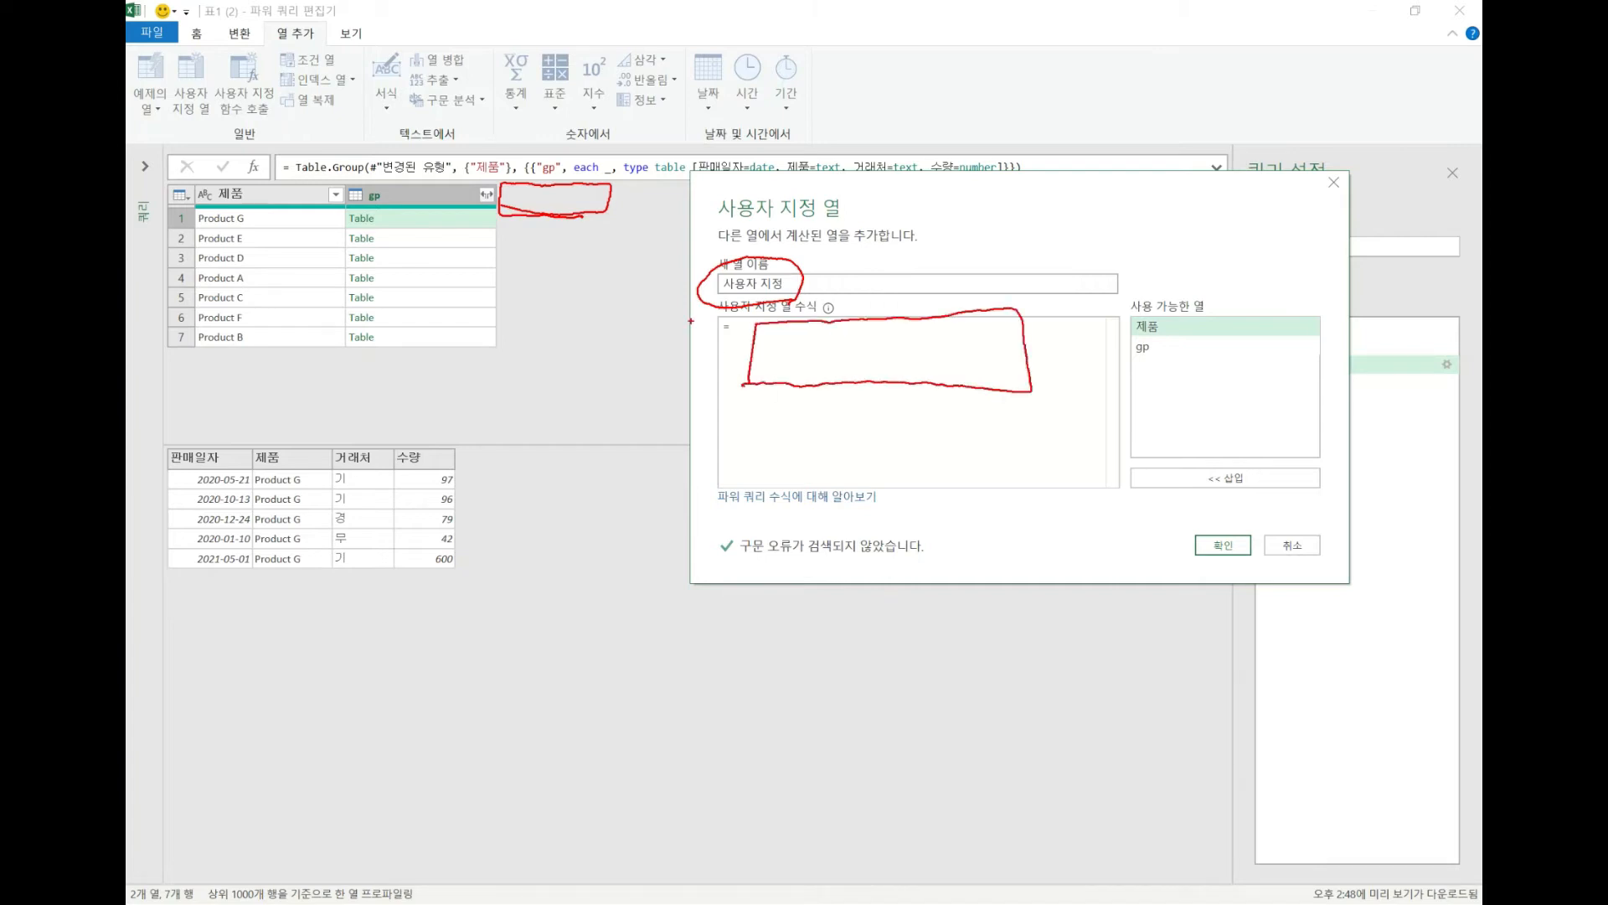
mouse_move(387, 230)
left_mouse_down()
mouse_move(365, 234)
mouse_move(382, 205)
mouse_move(389, 229)
mouse_move(474, 234)
mouse_move(721, 332)
mouse_move(746, 361)
mouse_move(828, 362)
mouse_move(835, 335)
mouse_move(876, 369)
mouse_move(902, 333)
mouse_move(898, 364)
mouse_move(926, 374)
left_mouse_up()
mouse_move(936, 341)
left_mouse_down()
mouse_move(928, 352)
mouse_move(952, 349)
left_mouse_up()
mouse_move(925, 355)
left_mouse_down()
mouse_move(971, 350)
mouse_move(952, 401)
left_mouse_up()
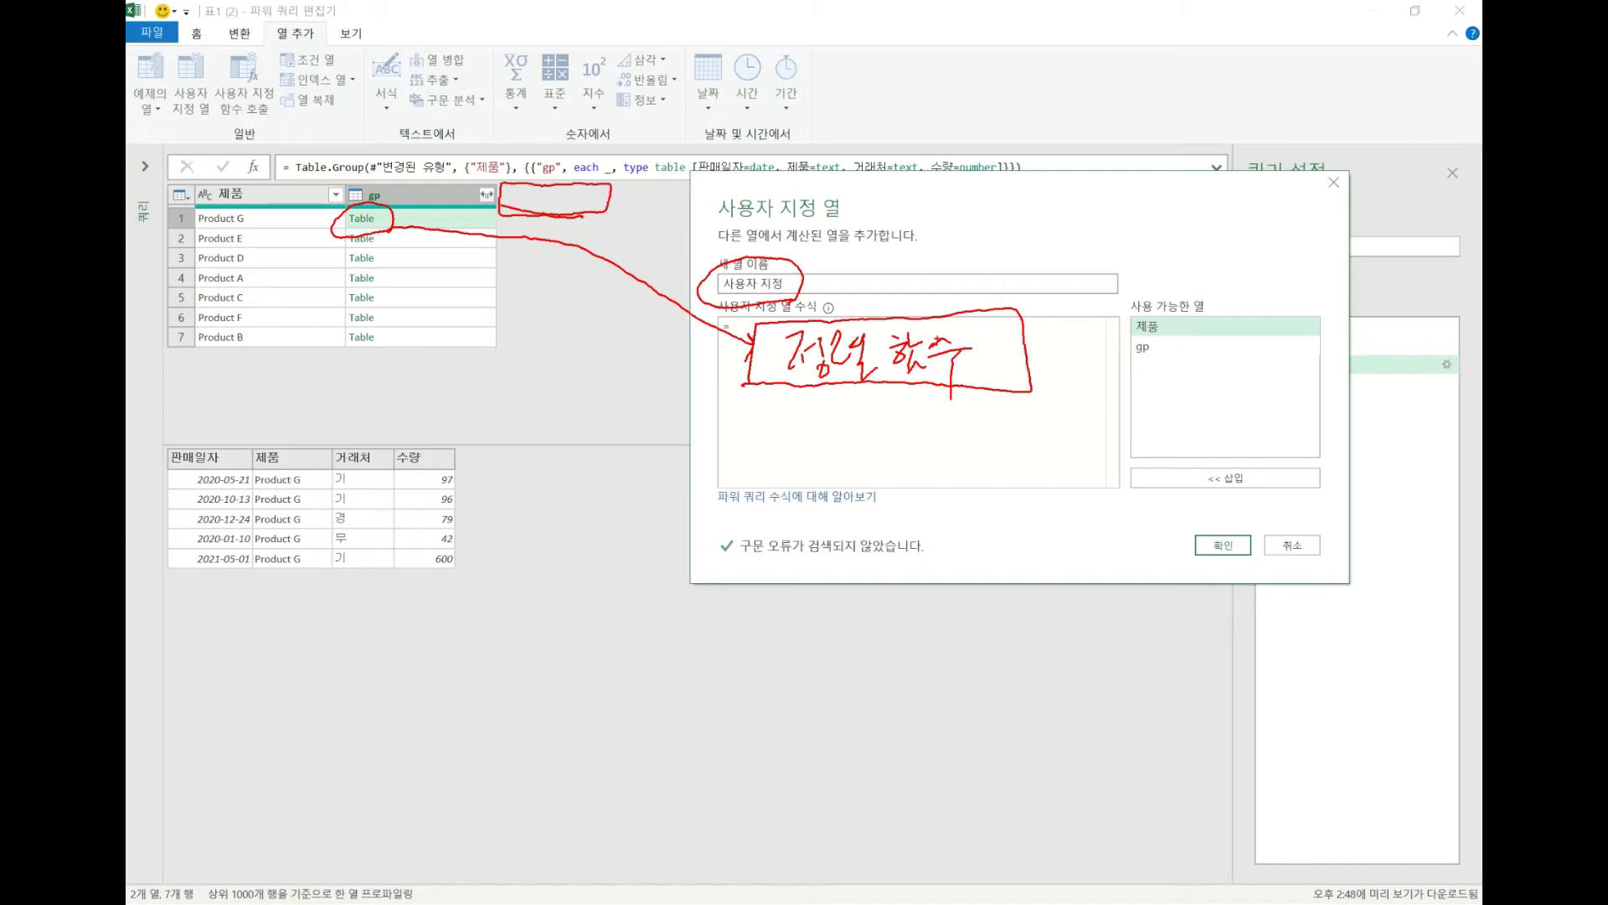
mouse_move(378, 238)
left_mouse_down()
mouse_move(369, 201)
mouse_move(373, 237)
left_mouse_up()
mouse_move(487, 384)
left_mouse_down()
mouse_move(544, 374)
mouse_move(504, 431)
mouse_move(578, 420)
left_mouse_up()
mouse_move(591, 362)
left_mouse_down()
mouse_move(586, 424)
mouse_move(620, 427)
left_mouse_up()
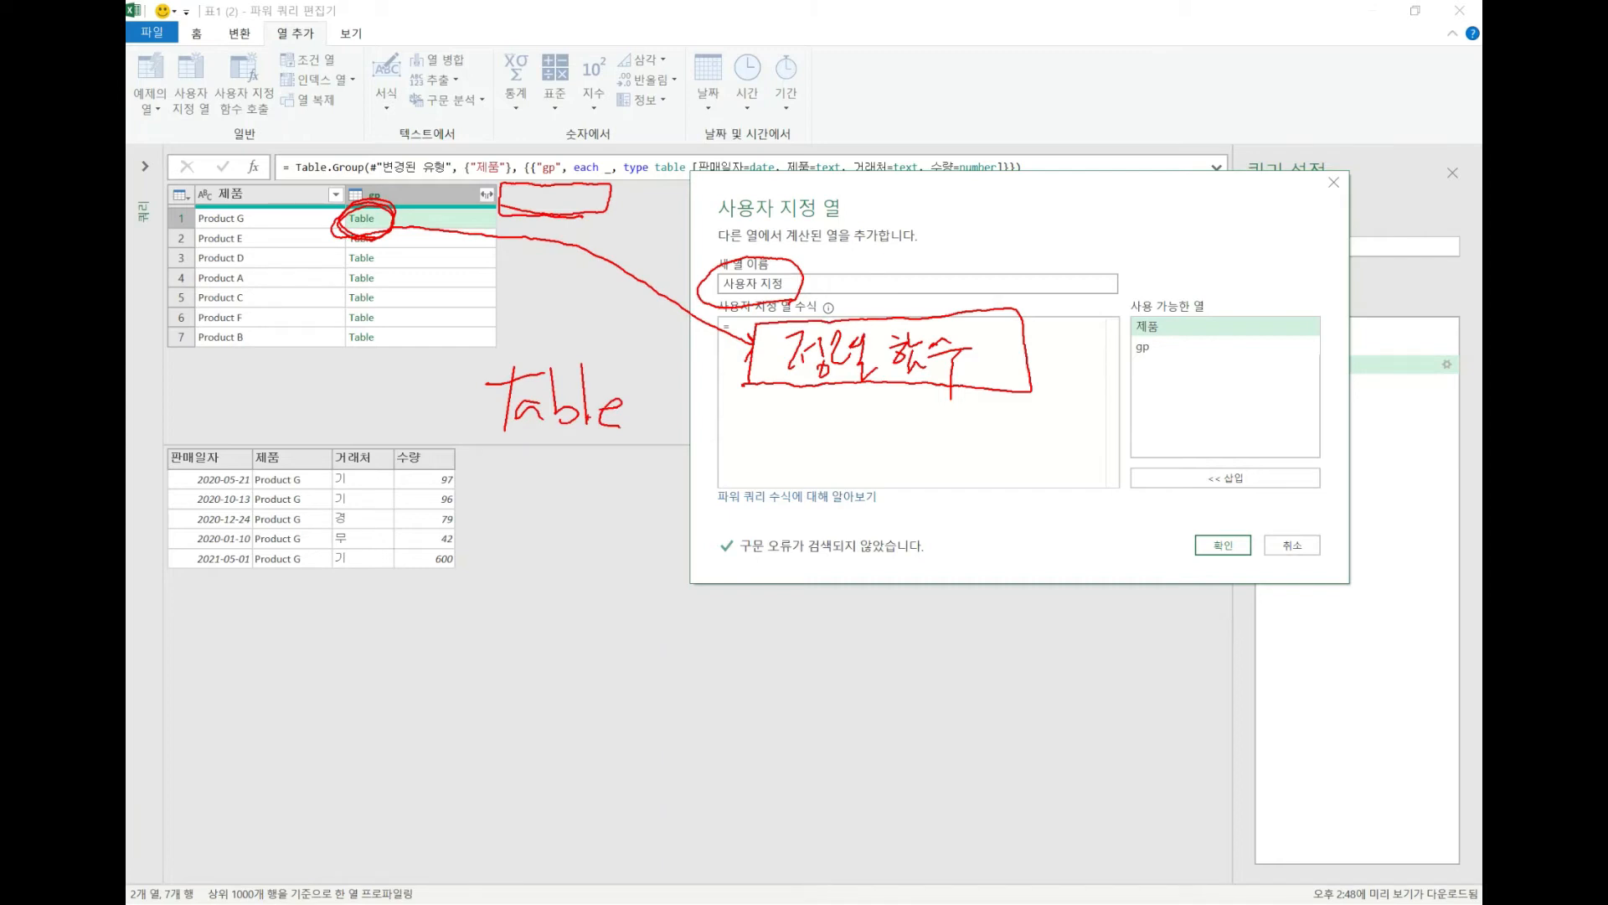
left_click_drag(639, 424, 646, 425)
mouse_move(700, 373)
left_mouse_down()
mouse_move(671, 392)
mouse_move(664, 427)
mouse_move(743, 404)
mouse_move(774, 422)
mouse_move(773, 403)
left_mouse_up()
left_click_drag(476, 437, 782, 434)
mouse_move(519, 473)
left_mouse_down()
mouse_move(502, 500)
mouse_move(545, 503)
mouse_move(603, 471)
mouse_move(578, 514)
mouse_move(587, 477)
mouse_move(694, 511)
mouse_move(741, 469)
mouse_move(745, 490)
left_mouse_up()
left_click_drag(726, 494, 753, 511)
mouse_move(805, 403)
left_mouse_down()
mouse_move(813, 493)
mouse_move(781, 498)
left_mouse_up()
mouse_move(482, 388)
left_mouse_down()
mouse_move(451, 392)
mouse_move(479, 475)
left_mouse_up()
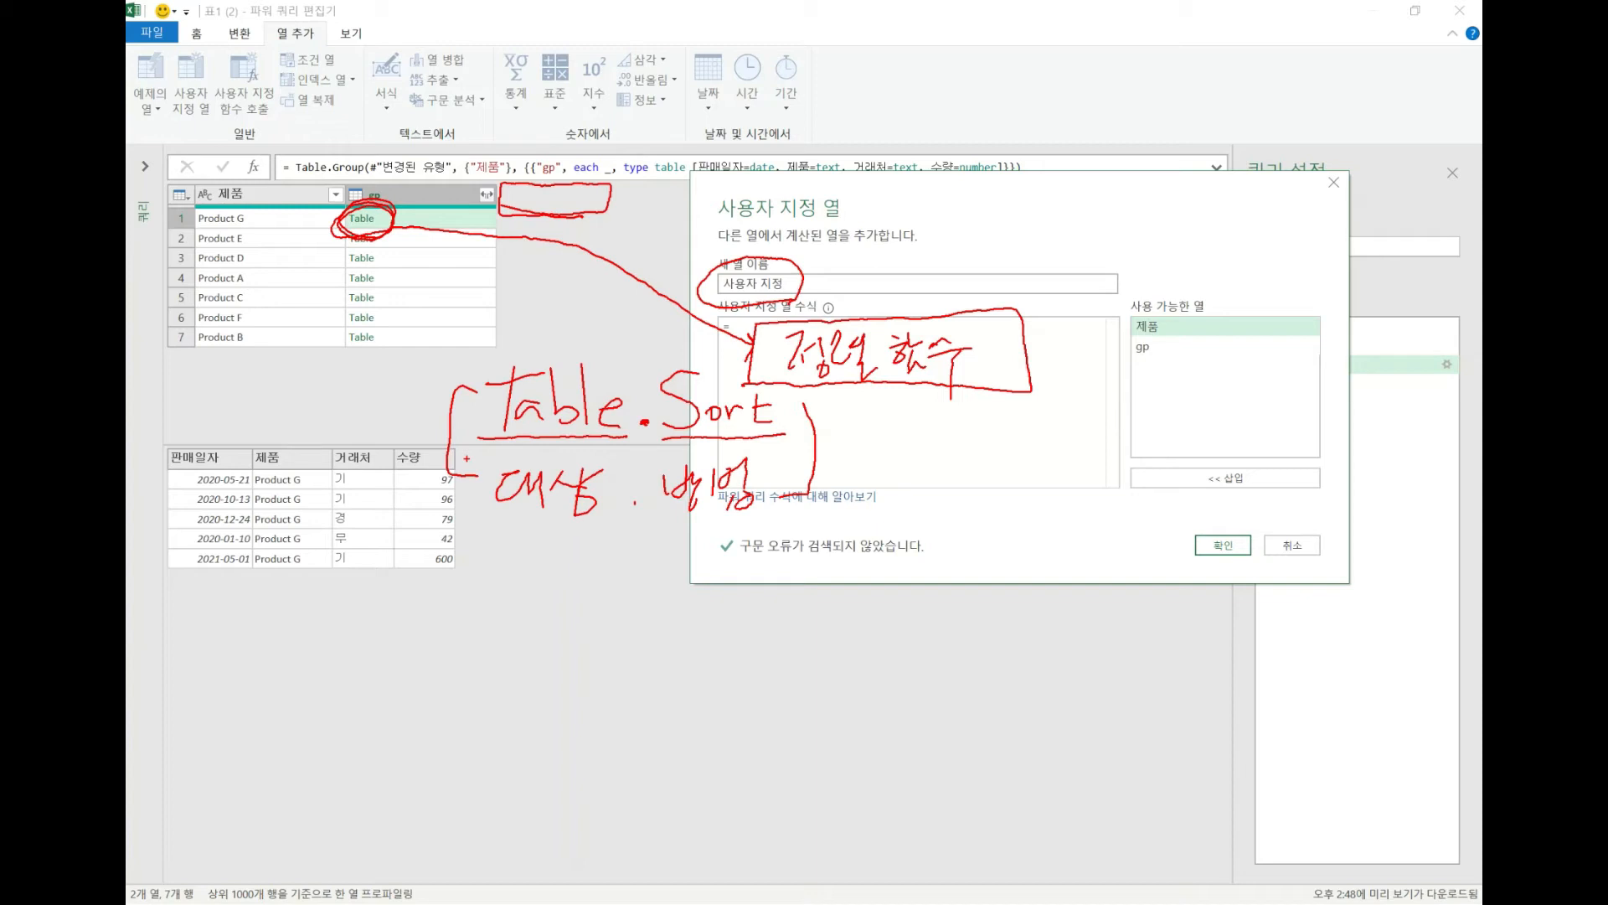
mouse_move(404, 623)
left_mouse_down()
mouse_move(501, 624)
mouse_move(450, 711)
mouse_move(514, 692)
left_mouse_up()
mouse_move(524, 619)
left_mouse_down()
mouse_move(546, 685)
mouse_move(612, 697)
left_mouse_up()
mouse_move(652, 640)
left_mouse_down()
mouse_move(630, 675)
mouse_move(663, 663)
left_mouse_up()
mouse_move(673, 657)
left_mouse_down()
mouse_move(676, 674)
mouse_move(697, 658)
mouse_move(724, 670)
mouse_move(730, 651)
left_mouse_up()
left_click_drag(778, 601, 779, 724)
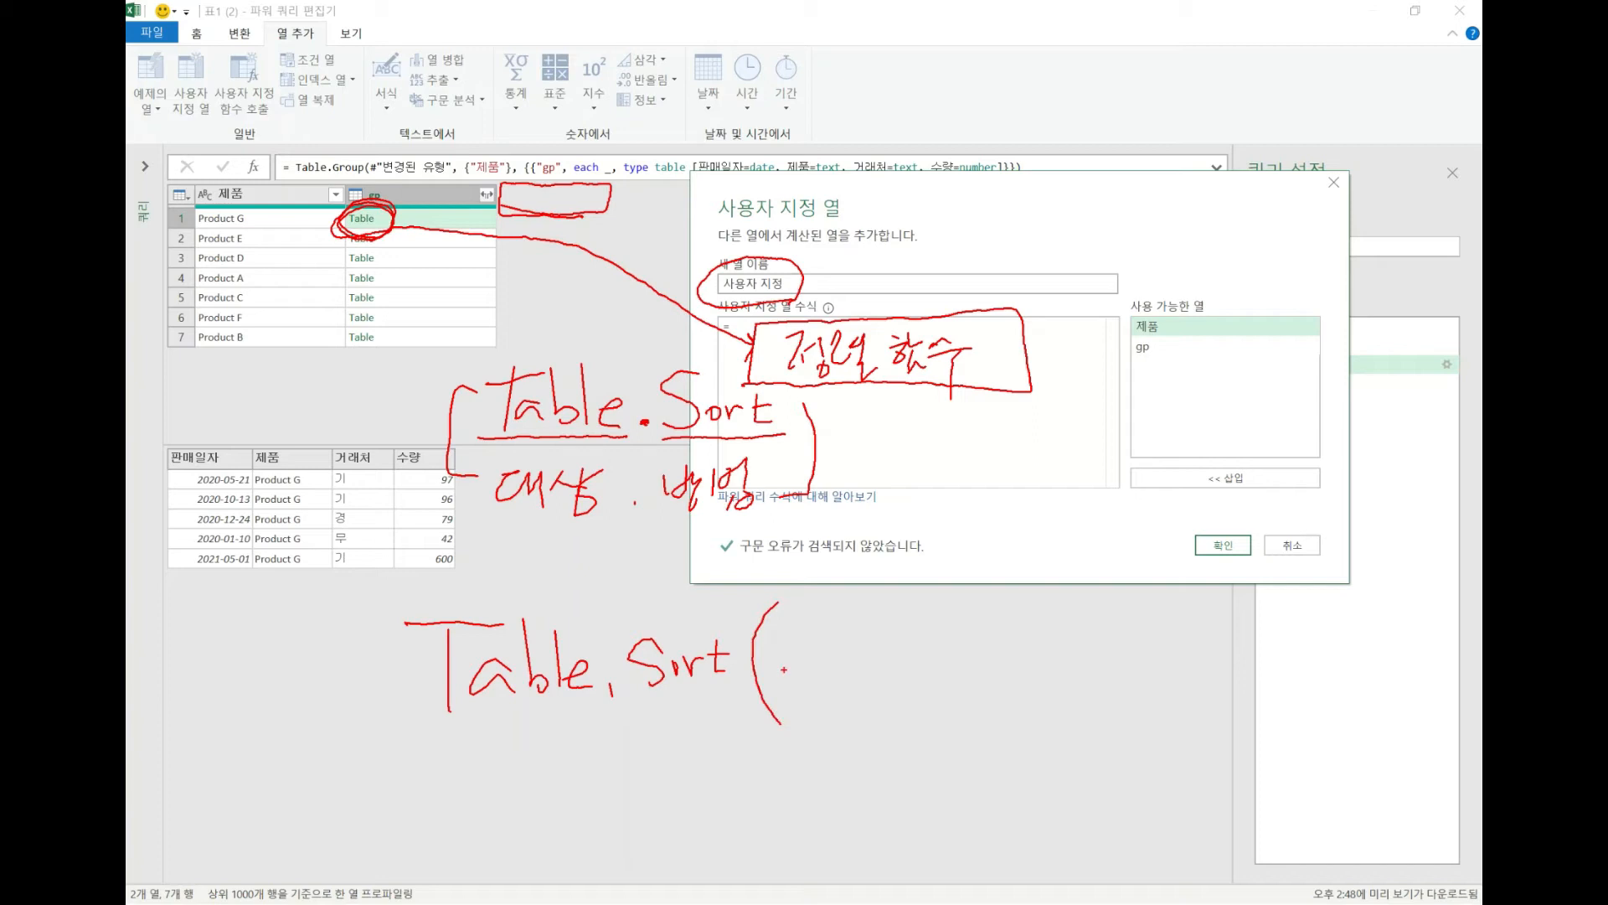
mouse_move(414, 720)
left_mouse_down()
mouse_move(728, 716)
mouse_move(644, 809)
mouse_move(674, 783)
mouse_move(694, 813)
mouse_move(814, 758)
mouse_move(733, 810)
mouse_move(698, 810)
left_mouse_up()
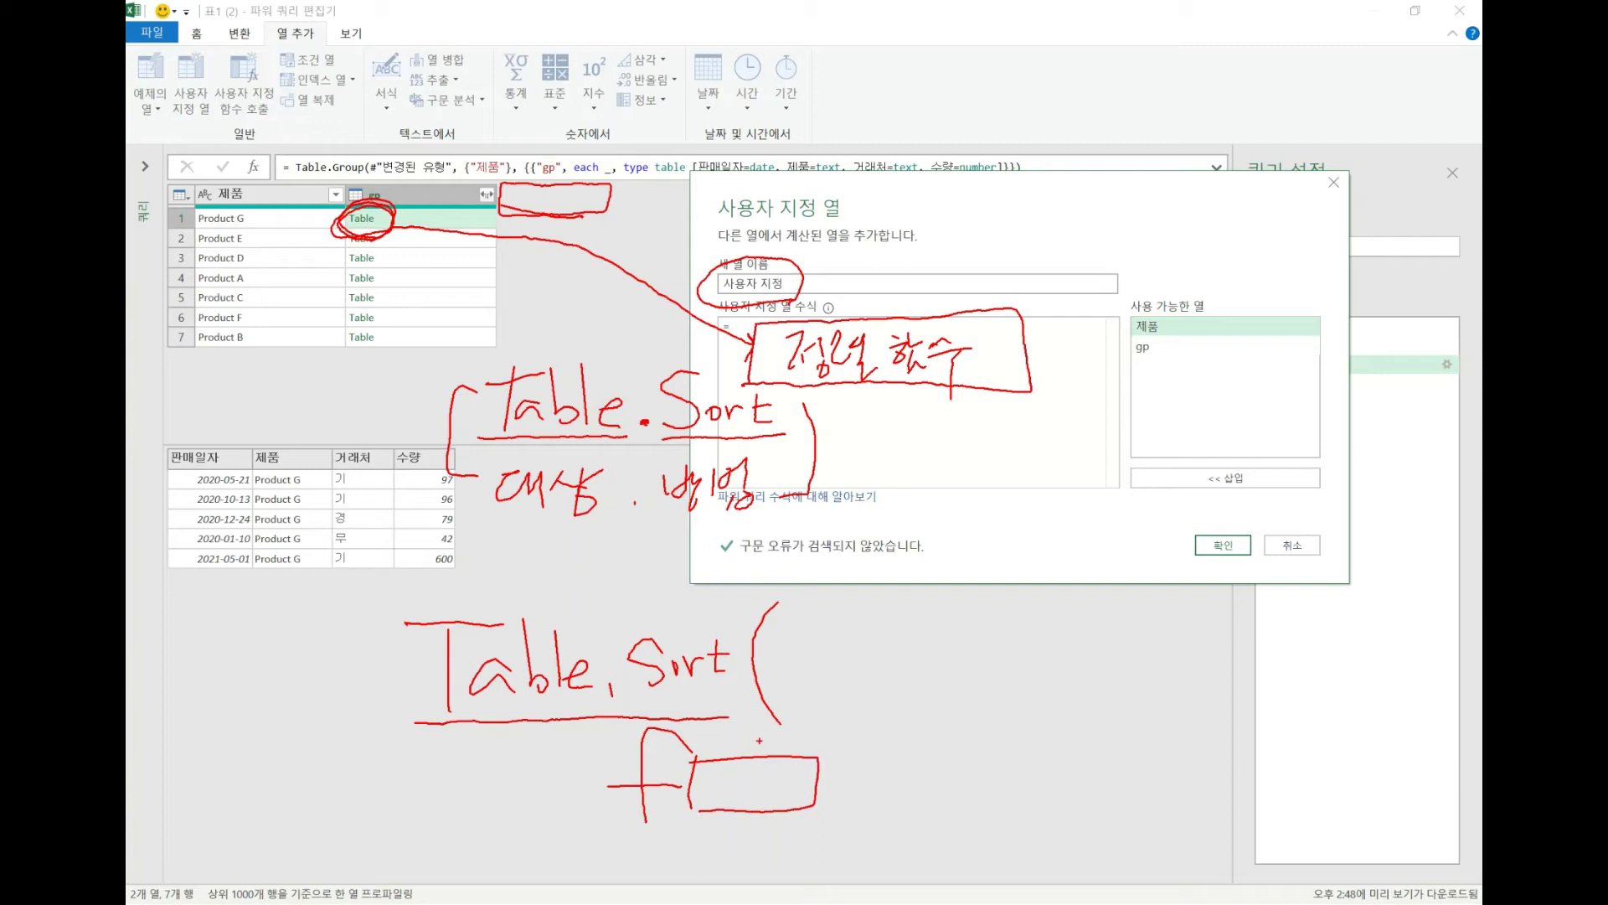
mouse_move(797, 620)
left_mouse_down()
mouse_move(786, 688)
mouse_move(932, 642)
mouse_move(842, 693)
mouse_move(794, 688)
left_mouse_up()
left_click_drag(953, 685, 947, 712)
mouse_move(1020, 611)
left_mouse_down()
mouse_move(1015, 689)
mouse_move(1136, 689)
mouse_move(1016, 685)
left_mouse_up()
left_click_drag(1156, 598, 1157, 722)
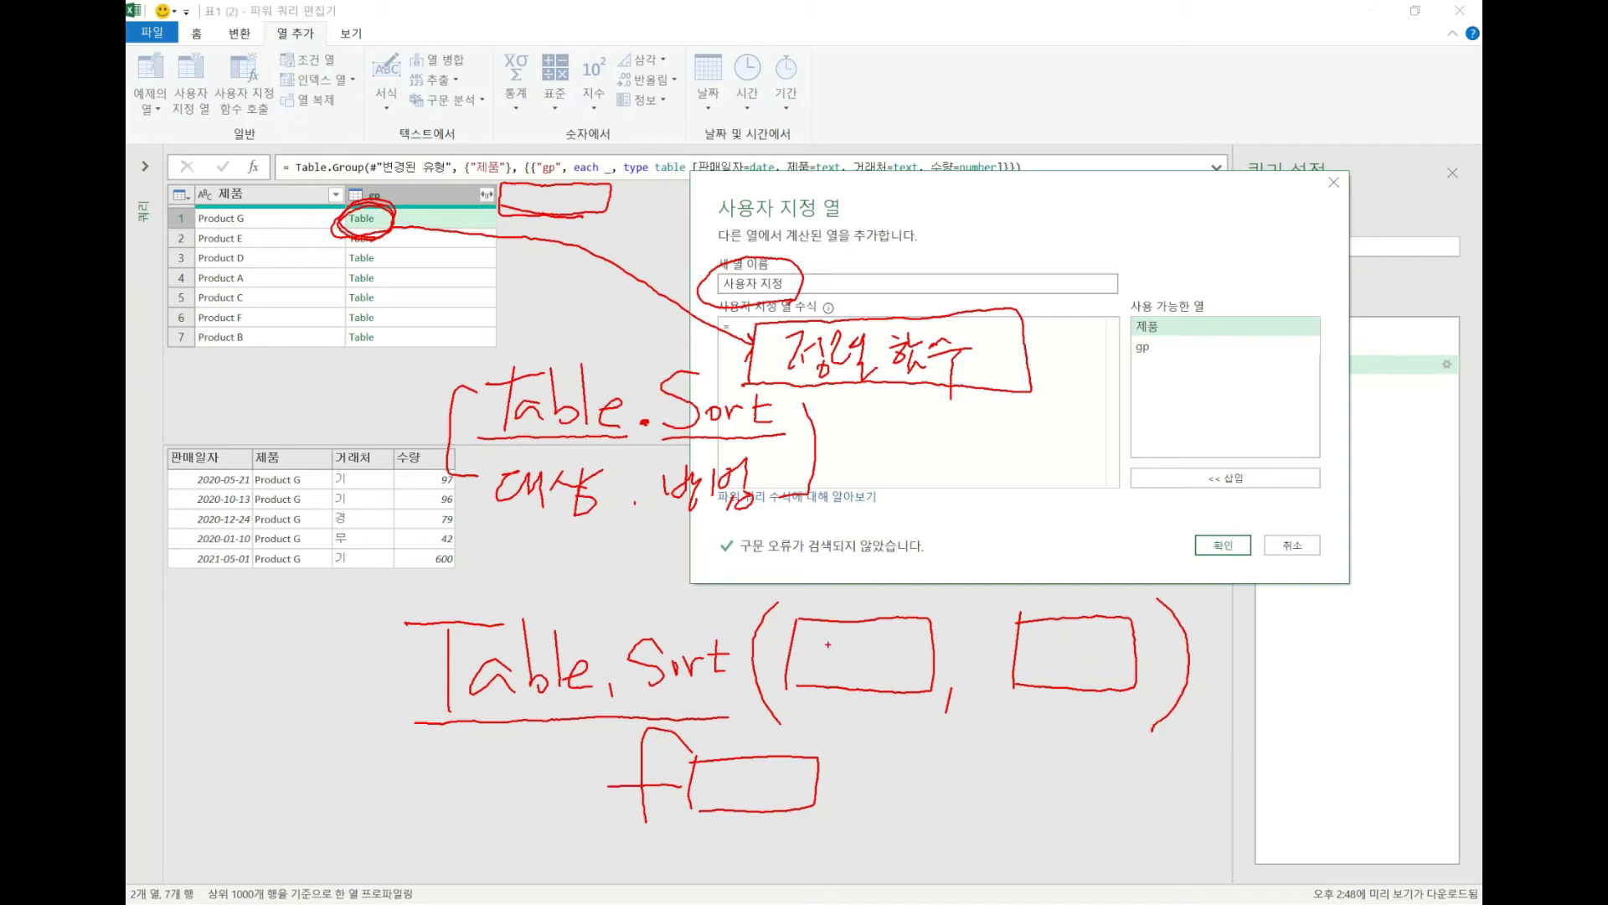
mouse_move(819, 636)
left_mouse_down()
mouse_move(800, 660)
mouse_move(824, 655)
left_mouse_up()
mouse_move(824, 635)
left_mouse_down()
mouse_move(827, 660)
mouse_move(838, 649)
left_mouse_up()
mouse_move(836, 637)
left_mouse_down()
mouse_move(838, 685)
mouse_move(847, 659)
mouse_move(871, 658)
left_mouse_up()
mouse_move(879, 636)
left_mouse_down()
mouse_move(880, 661)
mouse_move(894, 646)
left_mouse_up()
mouse_move(881, 660)
left_mouse_down()
mouse_move(871, 677)
mouse_move(879, 661)
left_mouse_up()
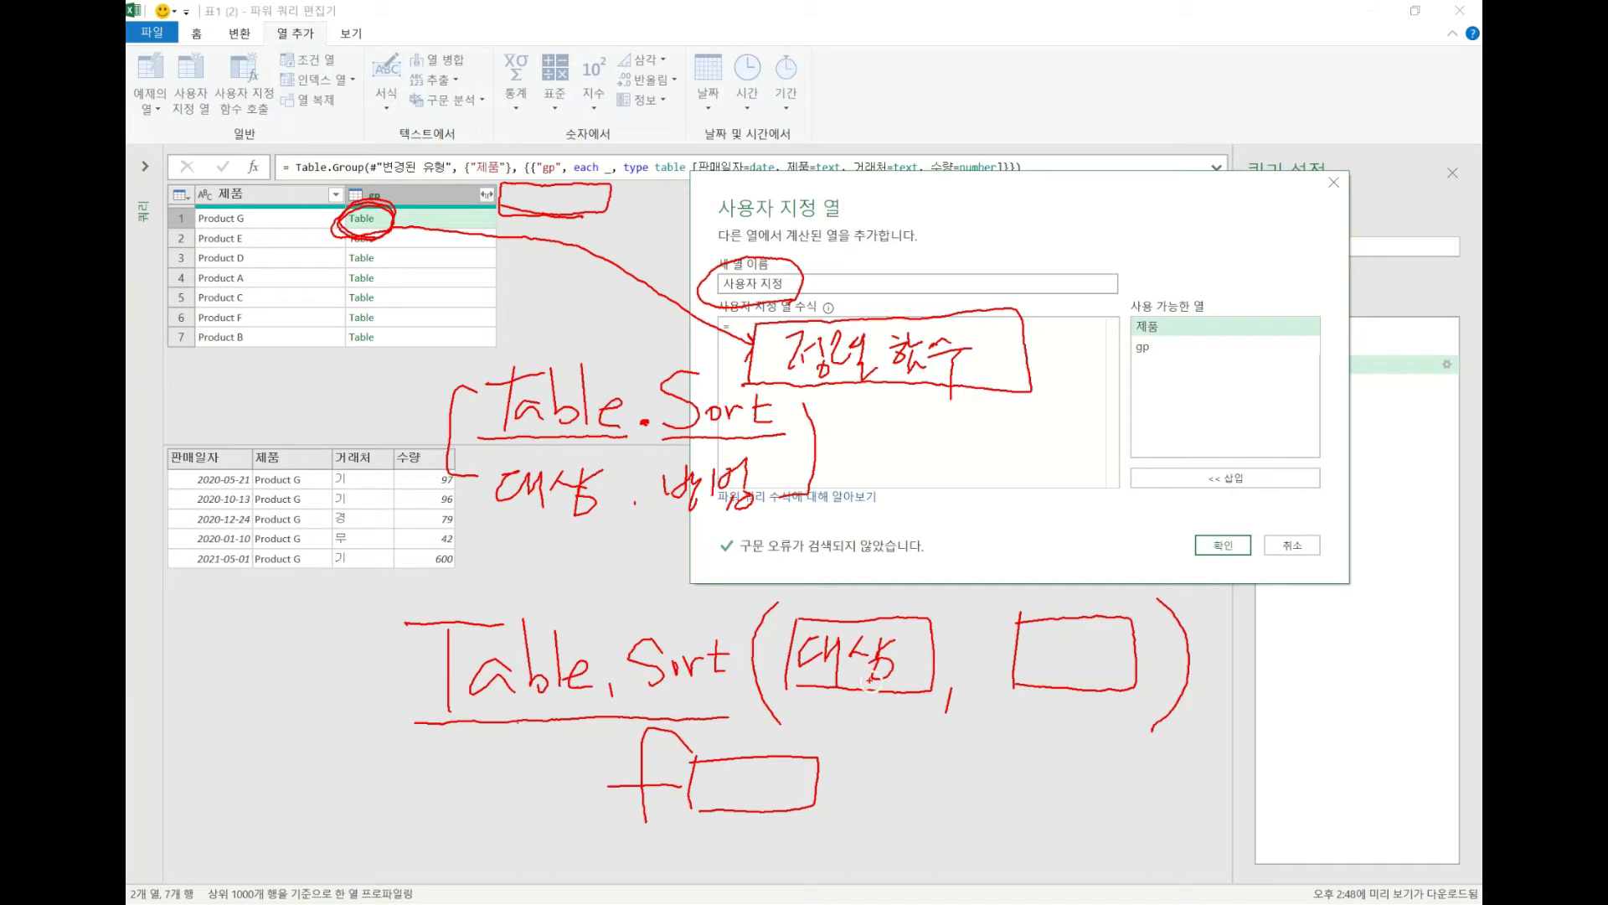
mouse_move(802, 689)
left_mouse_down()
mouse_move(796, 744)
mouse_move(827, 703)
mouse_move(864, 737)
left_mouse_up()
mouse_move(873, 725)
left_mouse_down()
mouse_move(886, 712)
mouse_move(893, 733)
left_mouse_up()
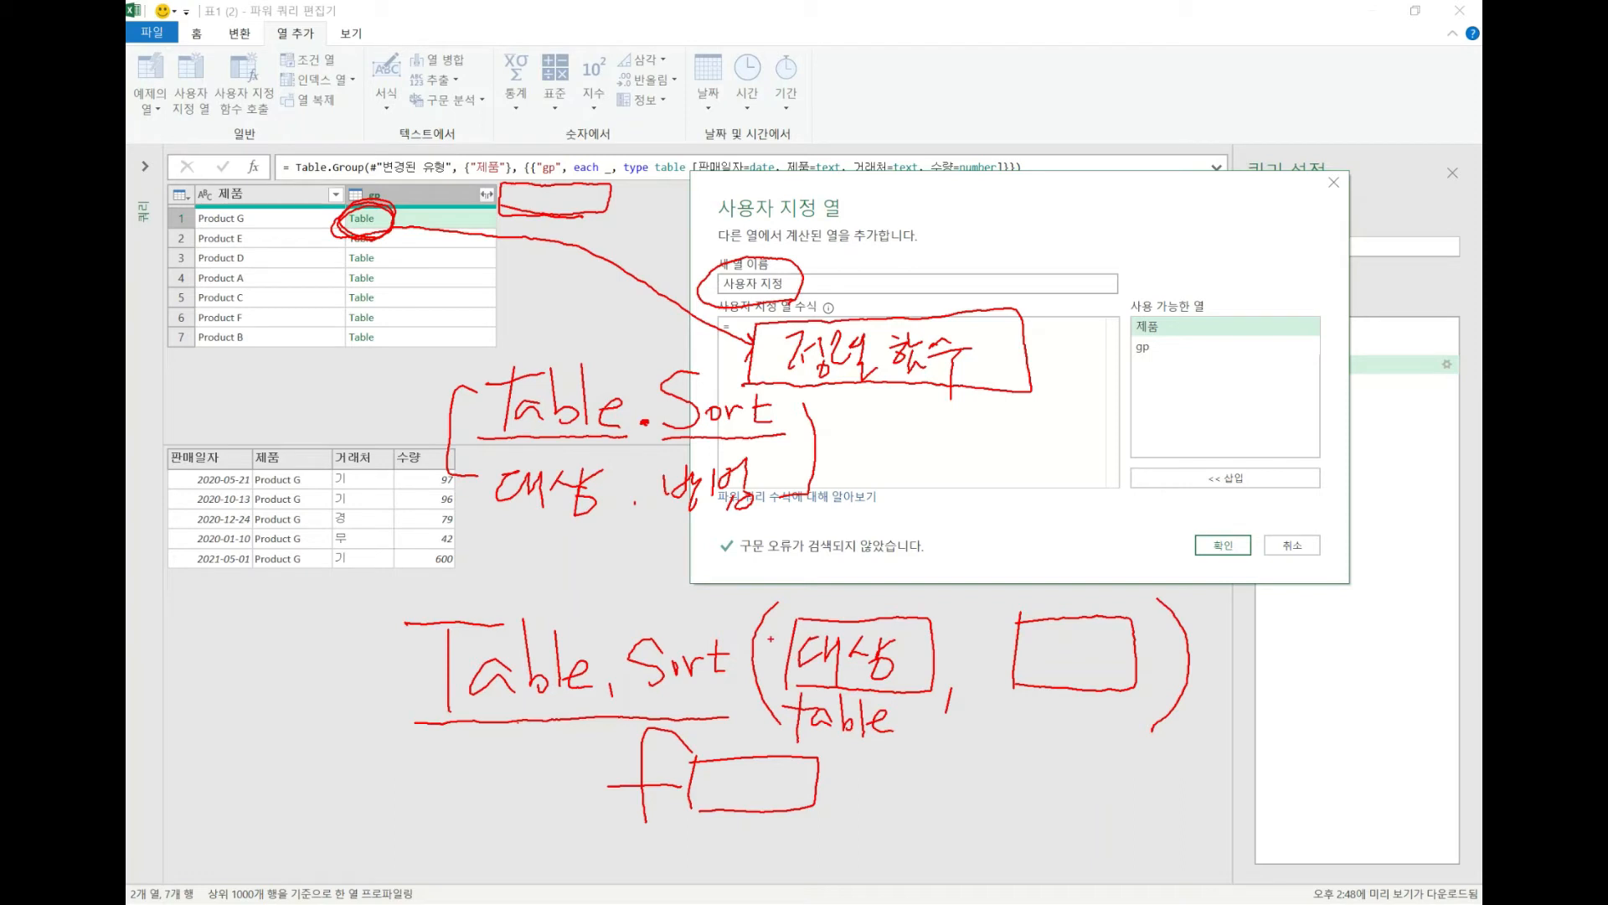
left_click_drag(270, 411, 439, 417)
mouse_move(1015, 687)
left_mouse_down()
mouse_move(1016, 656)
mouse_move(1095, 609)
mouse_move(1144, 679)
mouse_move(1051, 695)
mouse_move(1108, 692)
mouse_move(1145, 644)
mouse_move(1038, 614)
mouse_move(1010, 678)
mouse_move(1078, 692)
left_mouse_up()
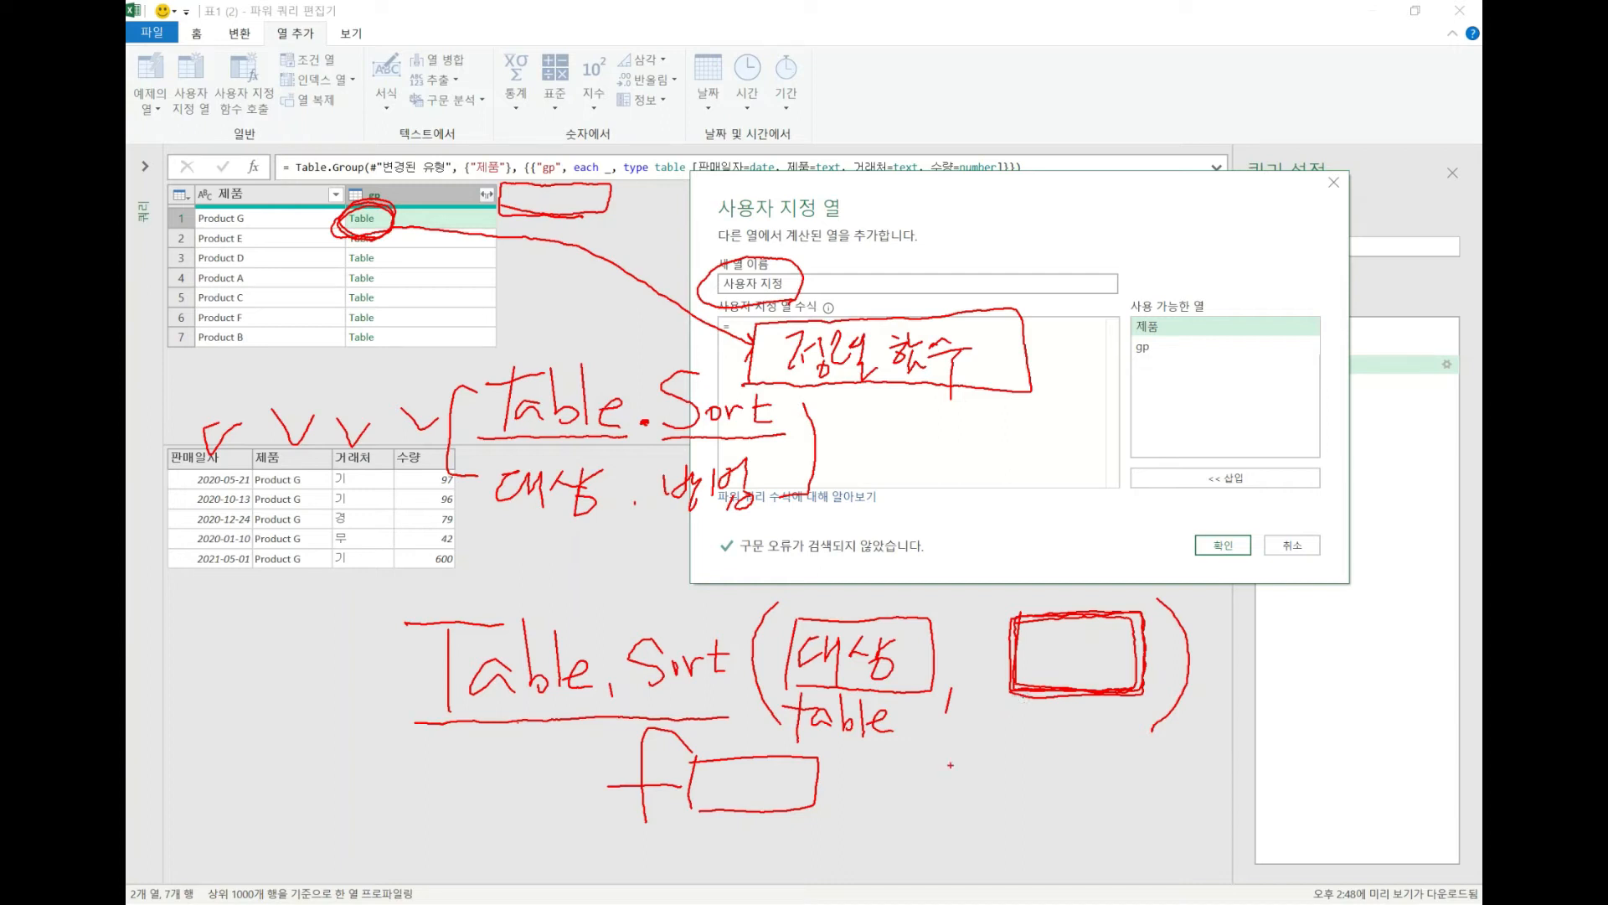
mouse_move(985, 720)
left_mouse_down()
mouse_move(1006, 780)
mouse_move(1026, 726)
left_mouse_up()
mouse_move(1026, 728)
left_mouse_down()
mouse_move(1037, 745)
mouse_move(1058, 719)
left_mouse_up()
left_click_drag(1042, 726, 1060, 734)
left_click_drag(1036, 749, 1078, 743)
mouse_move(218, 480)
left_mouse_down()
mouse_move(175, 441)
mouse_move(235, 482)
mouse_move(255, 442)
mouse_move(303, 474)
left_mouse_up()
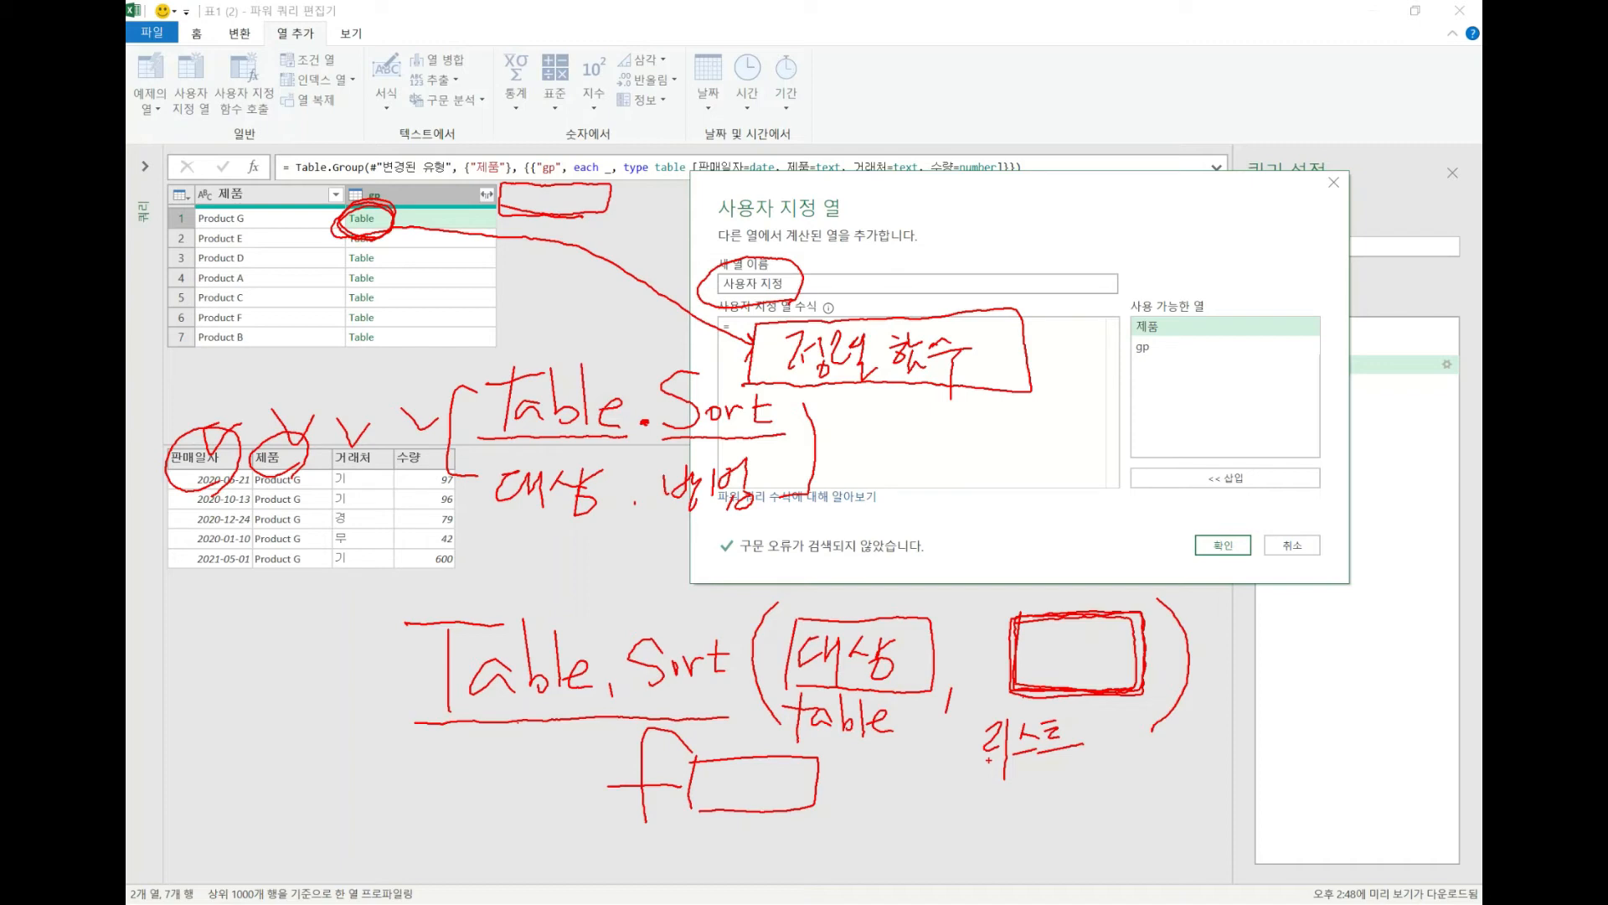
mouse_move(991, 772)
left_mouse_down()
mouse_move(969, 805)
mouse_move(981, 857)
left_mouse_up()
mouse_move(1011, 786)
left_mouse_down()
mouse_move(1075, 782)
mouse_move(1065, 811)
left_mouse_up()
mouse_move(1045, 825)
left_mouse_down()
mouse_move(1087, 798)
mouse_move(1089, 827)
left_mouse_up()
left_click_drag(1091, 786, 1114, 812)
mouse_move(1107, 786)
left_mouse_down()
mouse_move(1129, 813)
mouse_move(1142, 796)
left_mouse_up()
mouse_move(1139, 778)
left_mouse_down()
mouse_move(1171, 822)
mouse_move(1171, 777)
left_mouse_up()
mouse_move(1158, 780)
left_mouse_down()
mouse_move(1148, 801)
mouse_move(1186, 761)
left_mouse_up()
left_click(1190, 816)
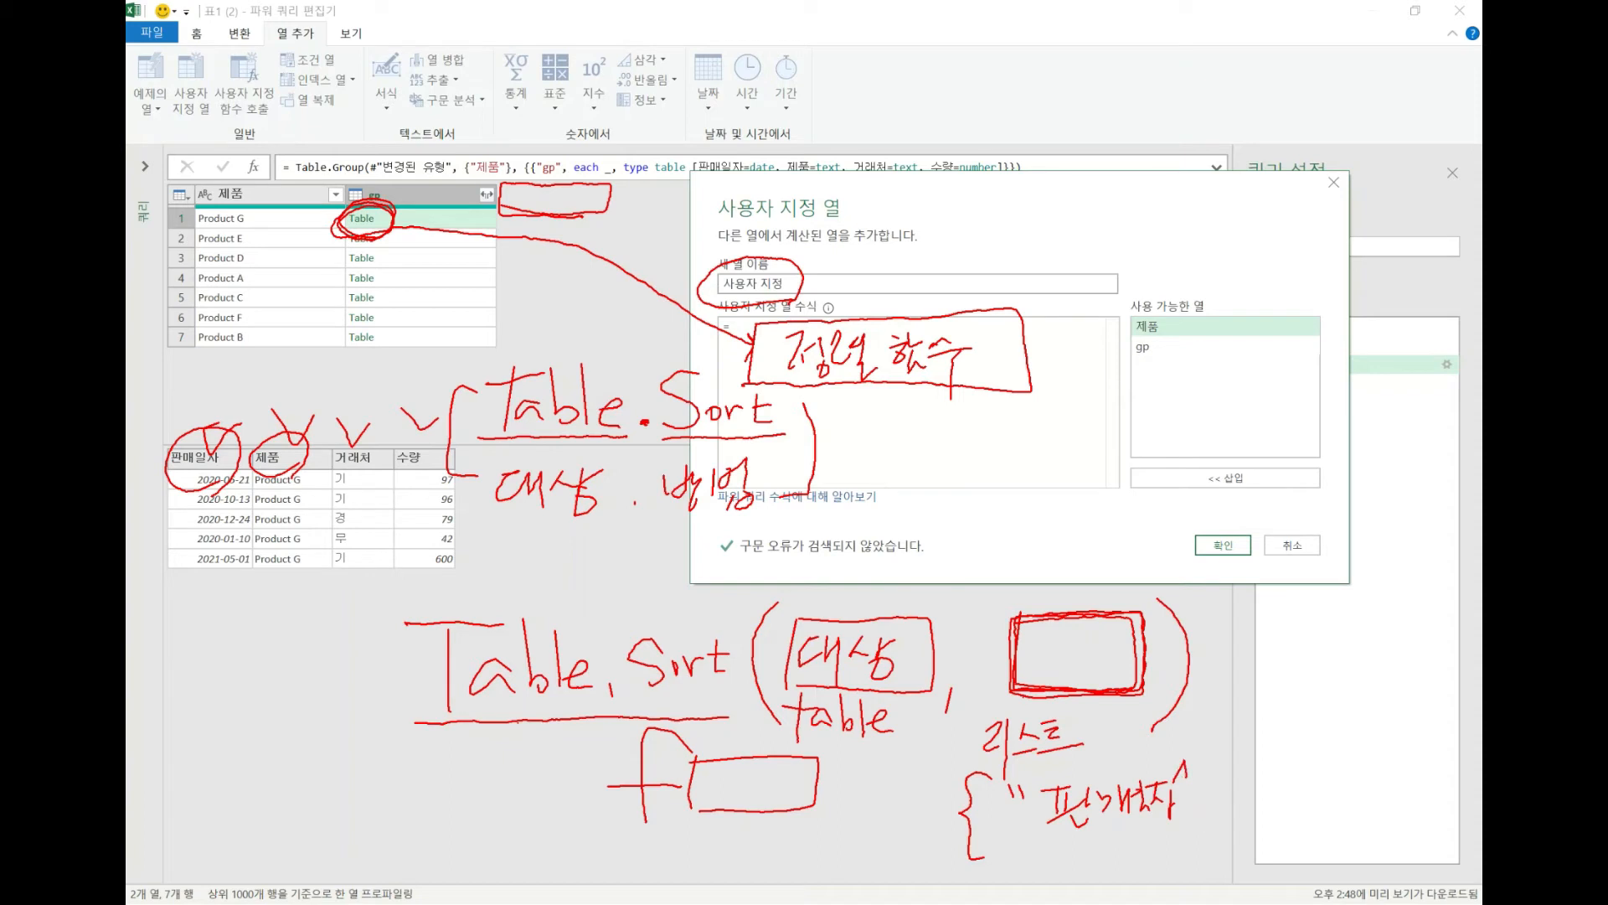
left_click_drag(1191, 815, 1186, 829)
mouse_move(1240, 765)
left_mouse_down()
mouse_move(1228, 825)
mouse_move(1350, 777)
mouse_move(1236, 814)
left_mouse_up()
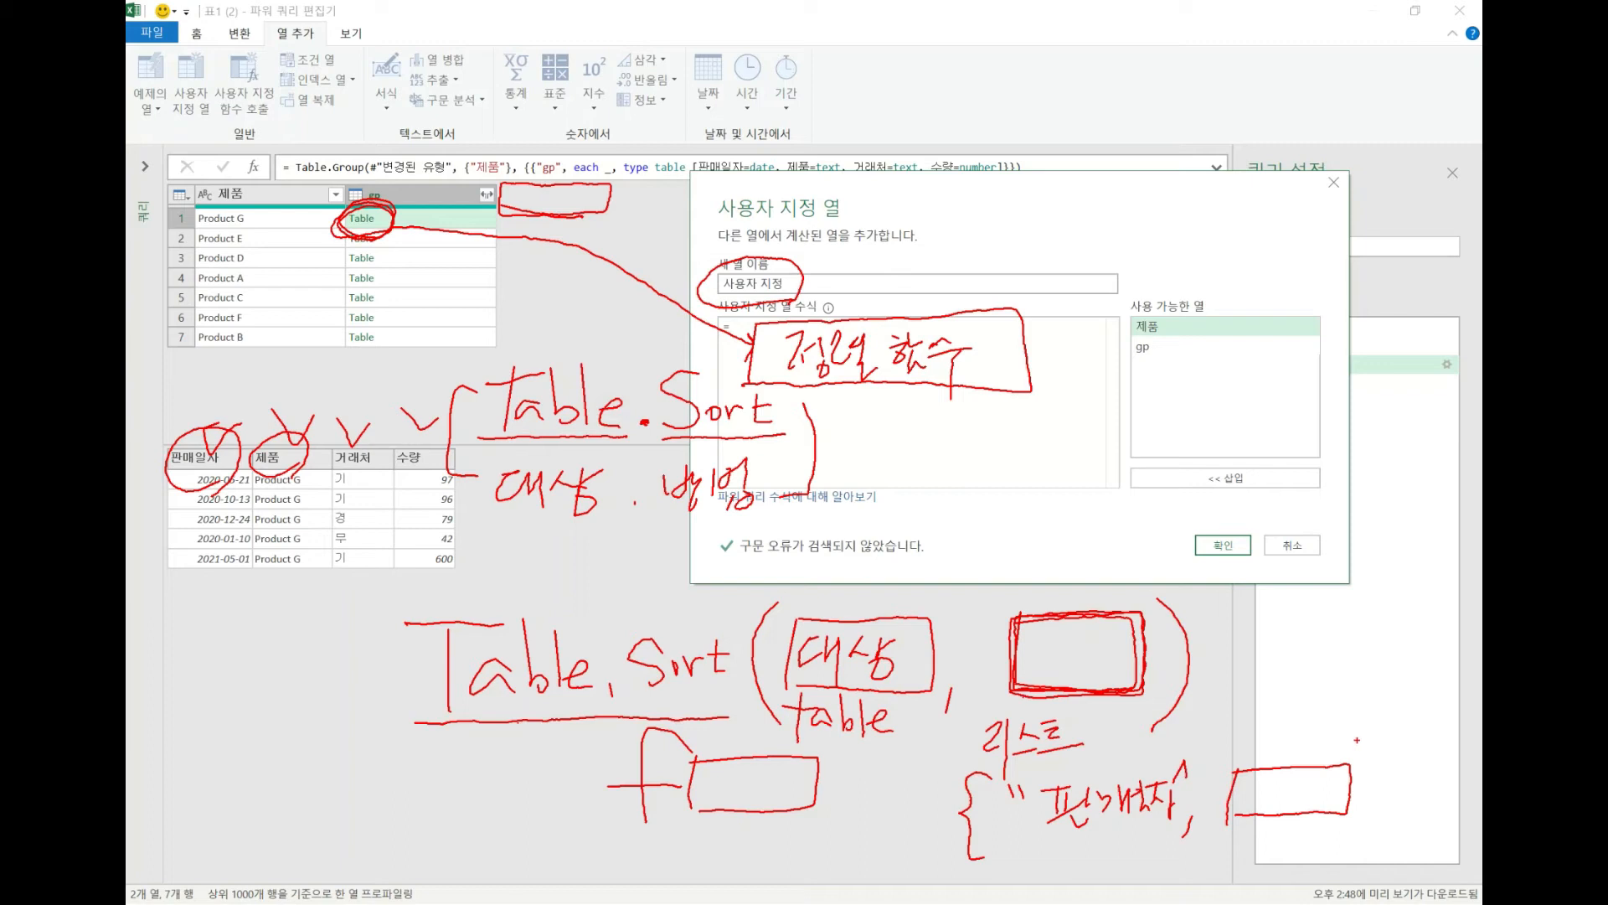
left_click_drag(1357, 739, 1346, 841)
key("Escape")
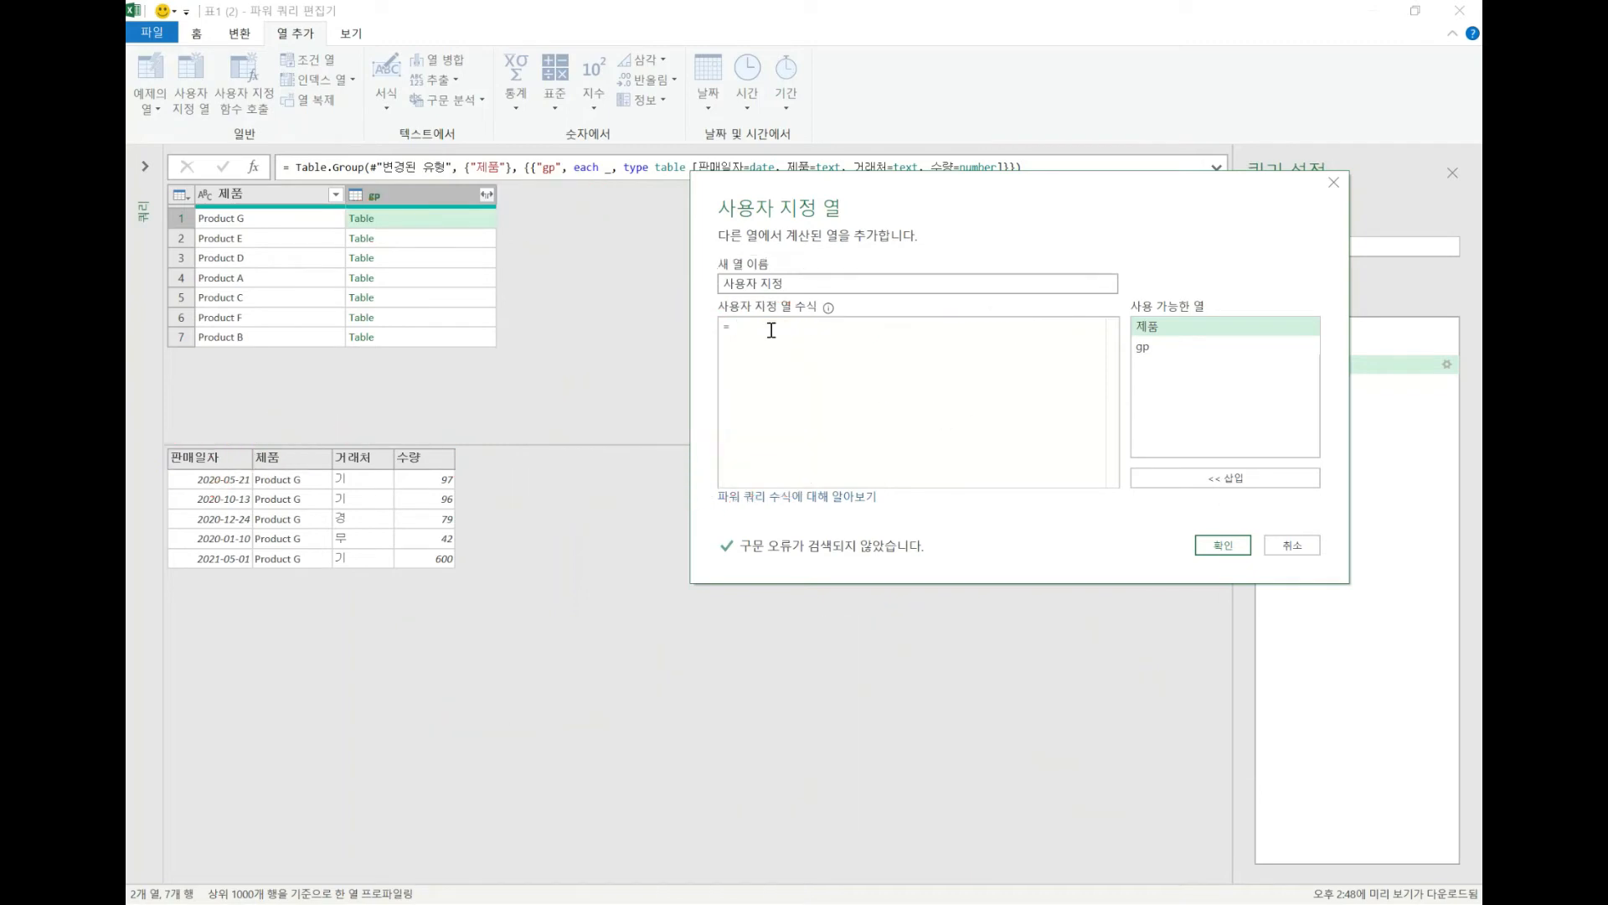
Begin the custom column formula with the Table.Sort function and the gp column as its table argument
type("Ta")
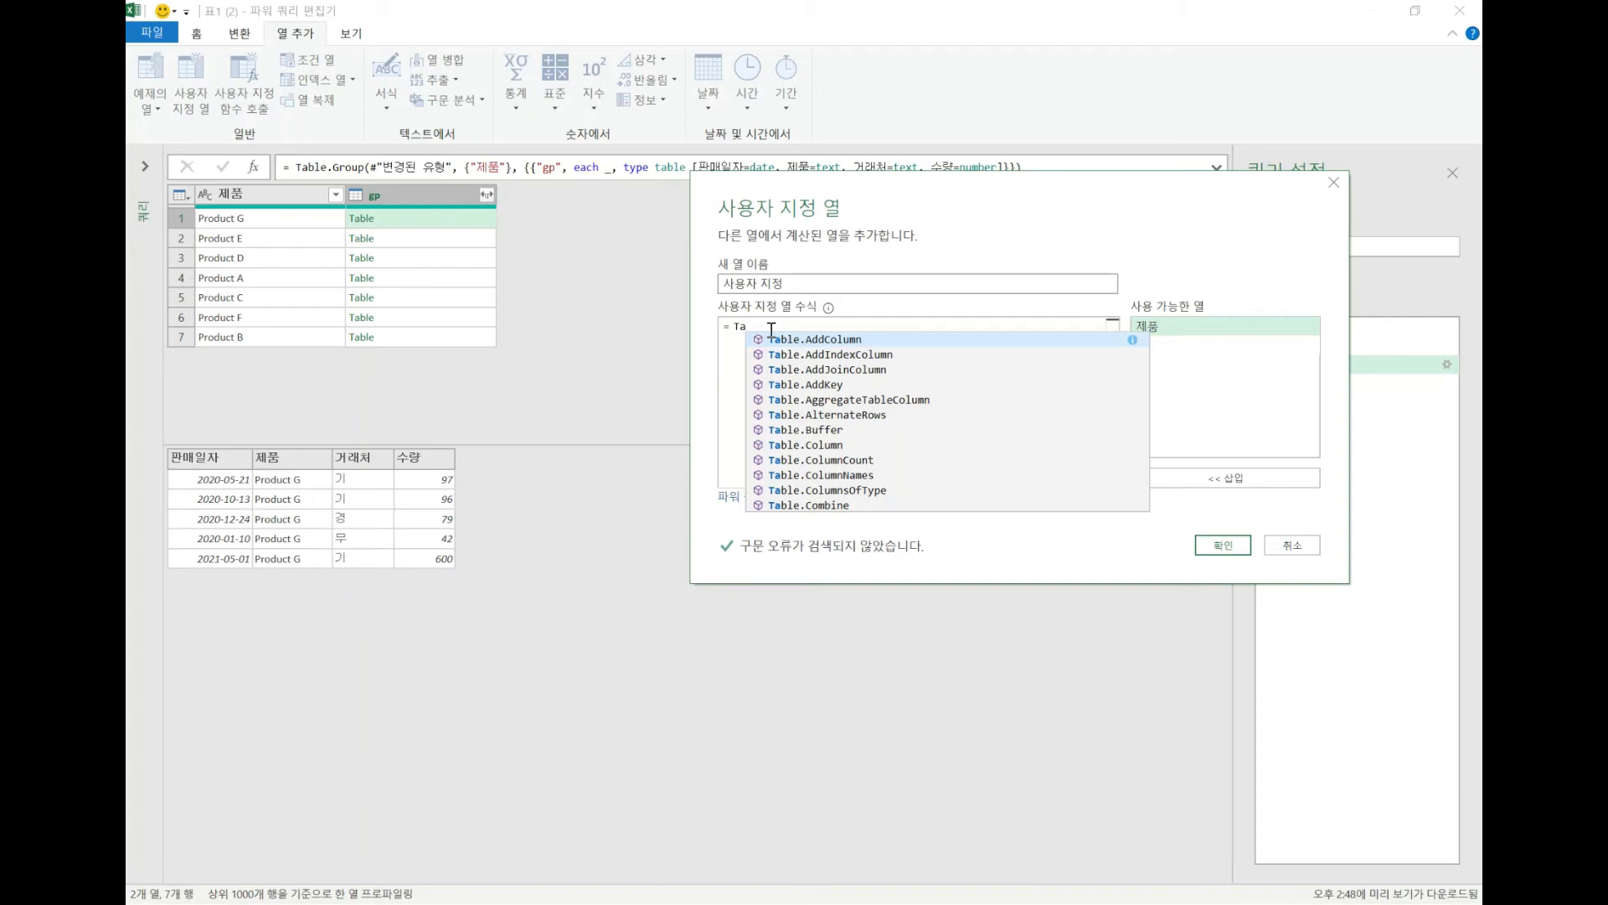
type("ble")
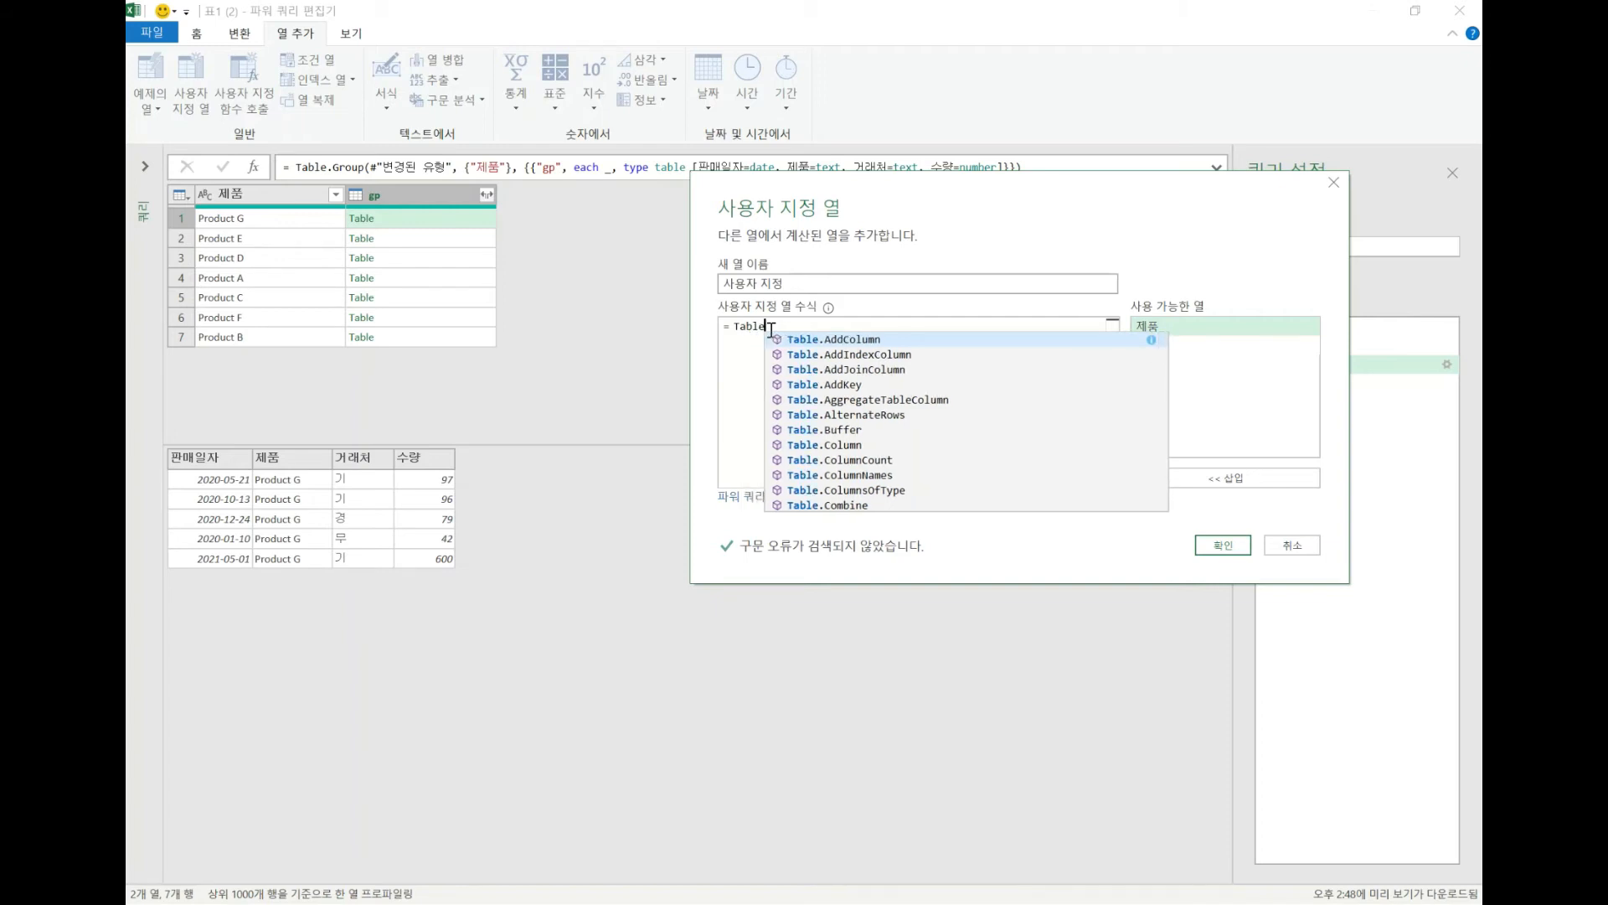
type(".T")
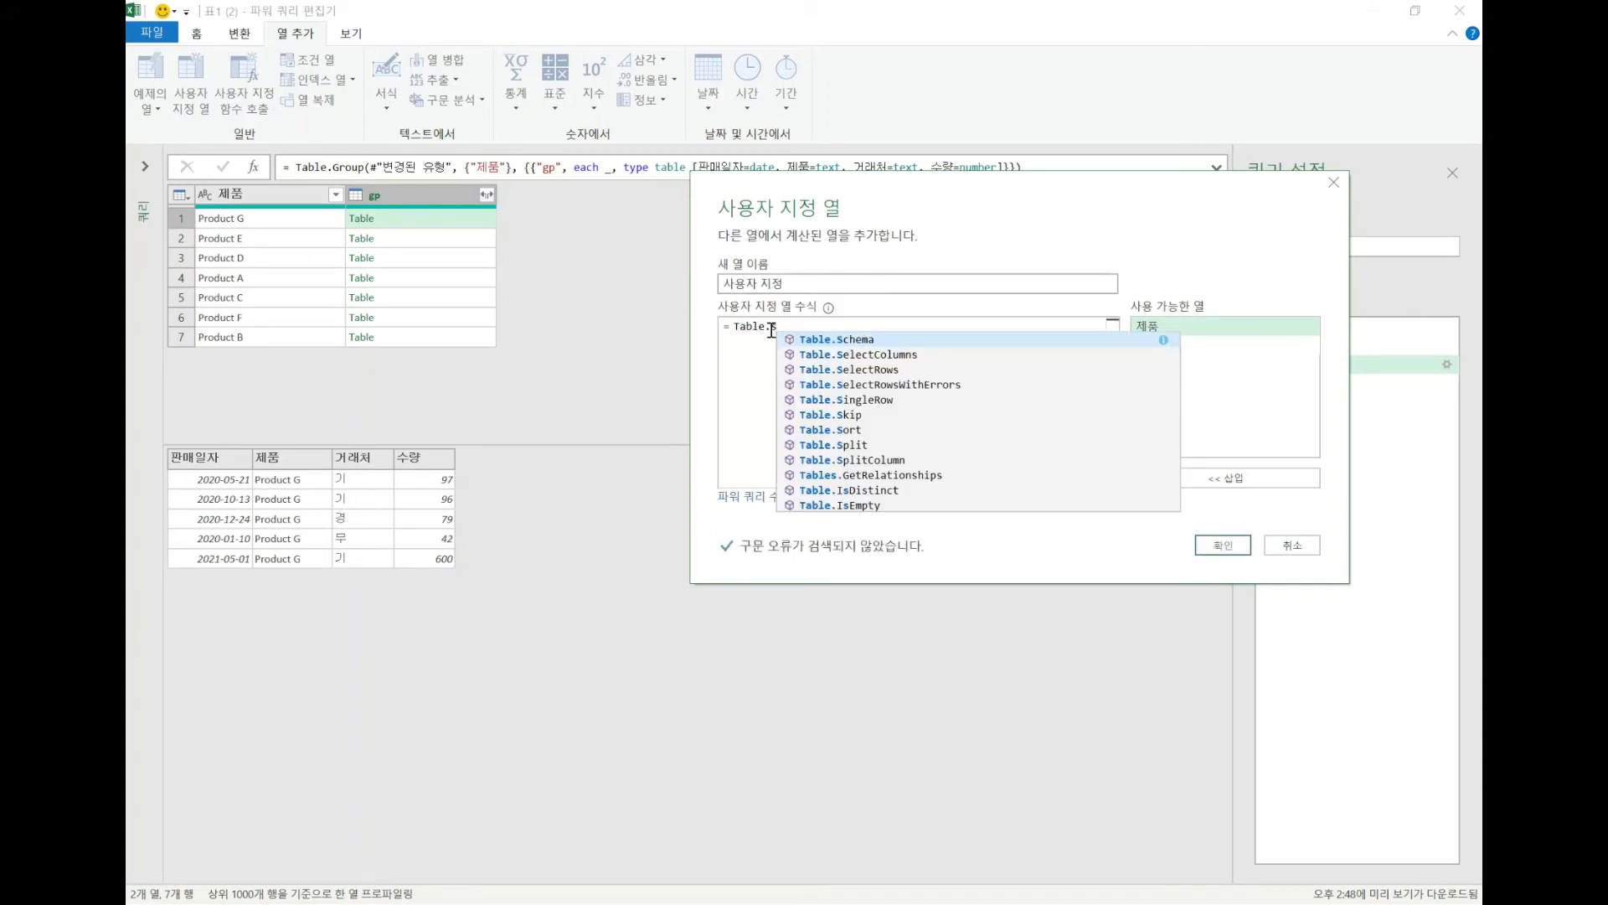
left_click(829, 429)
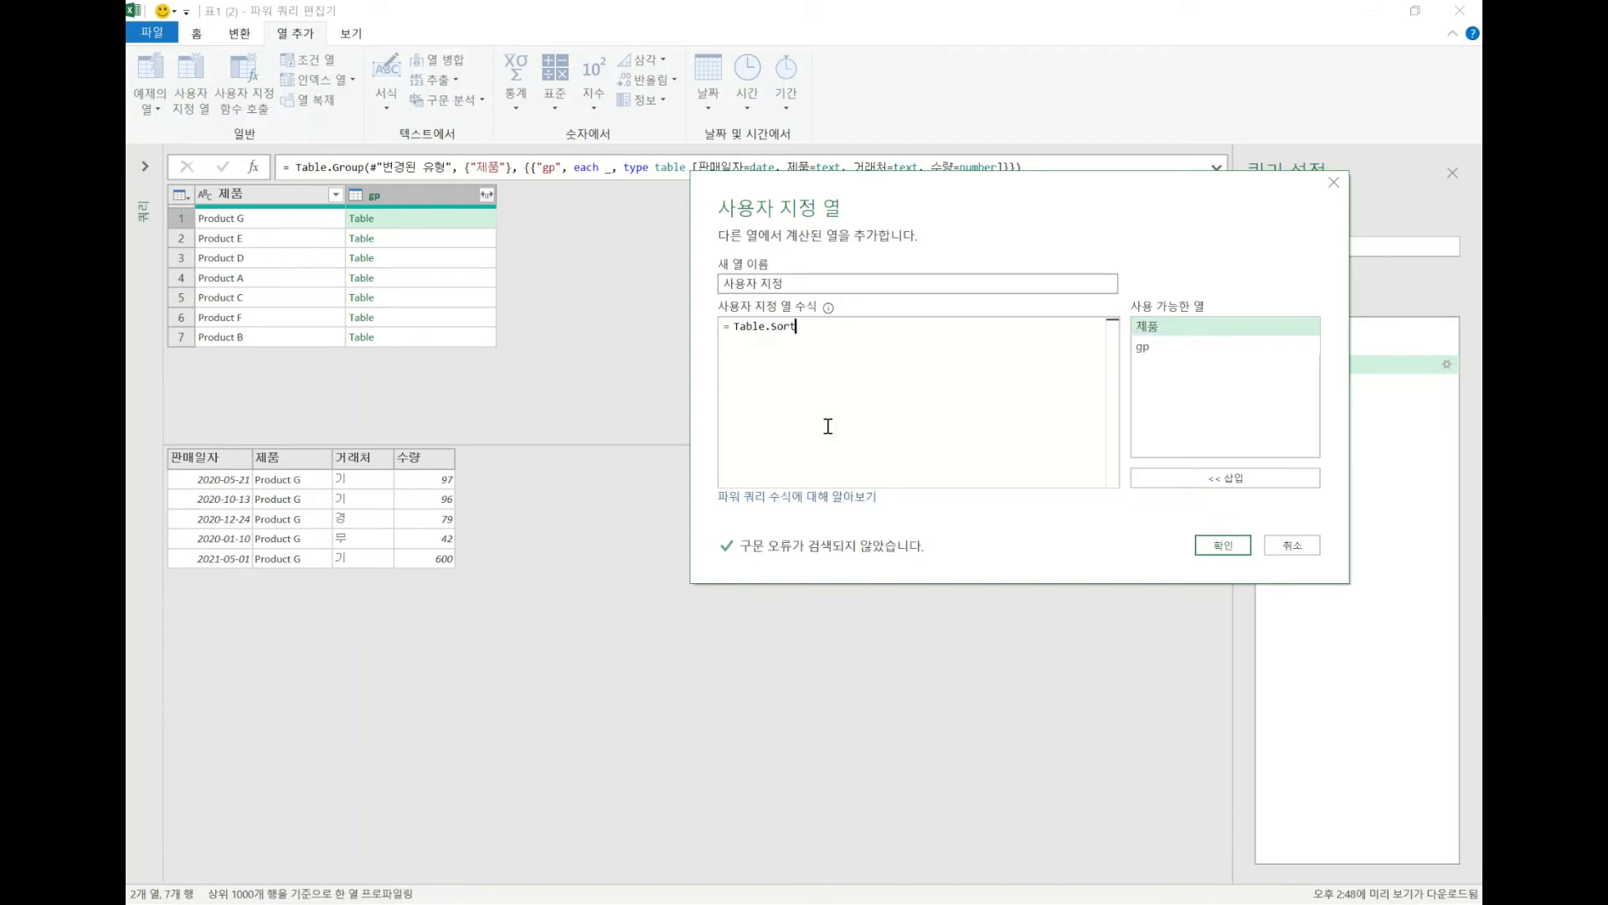
type("(")
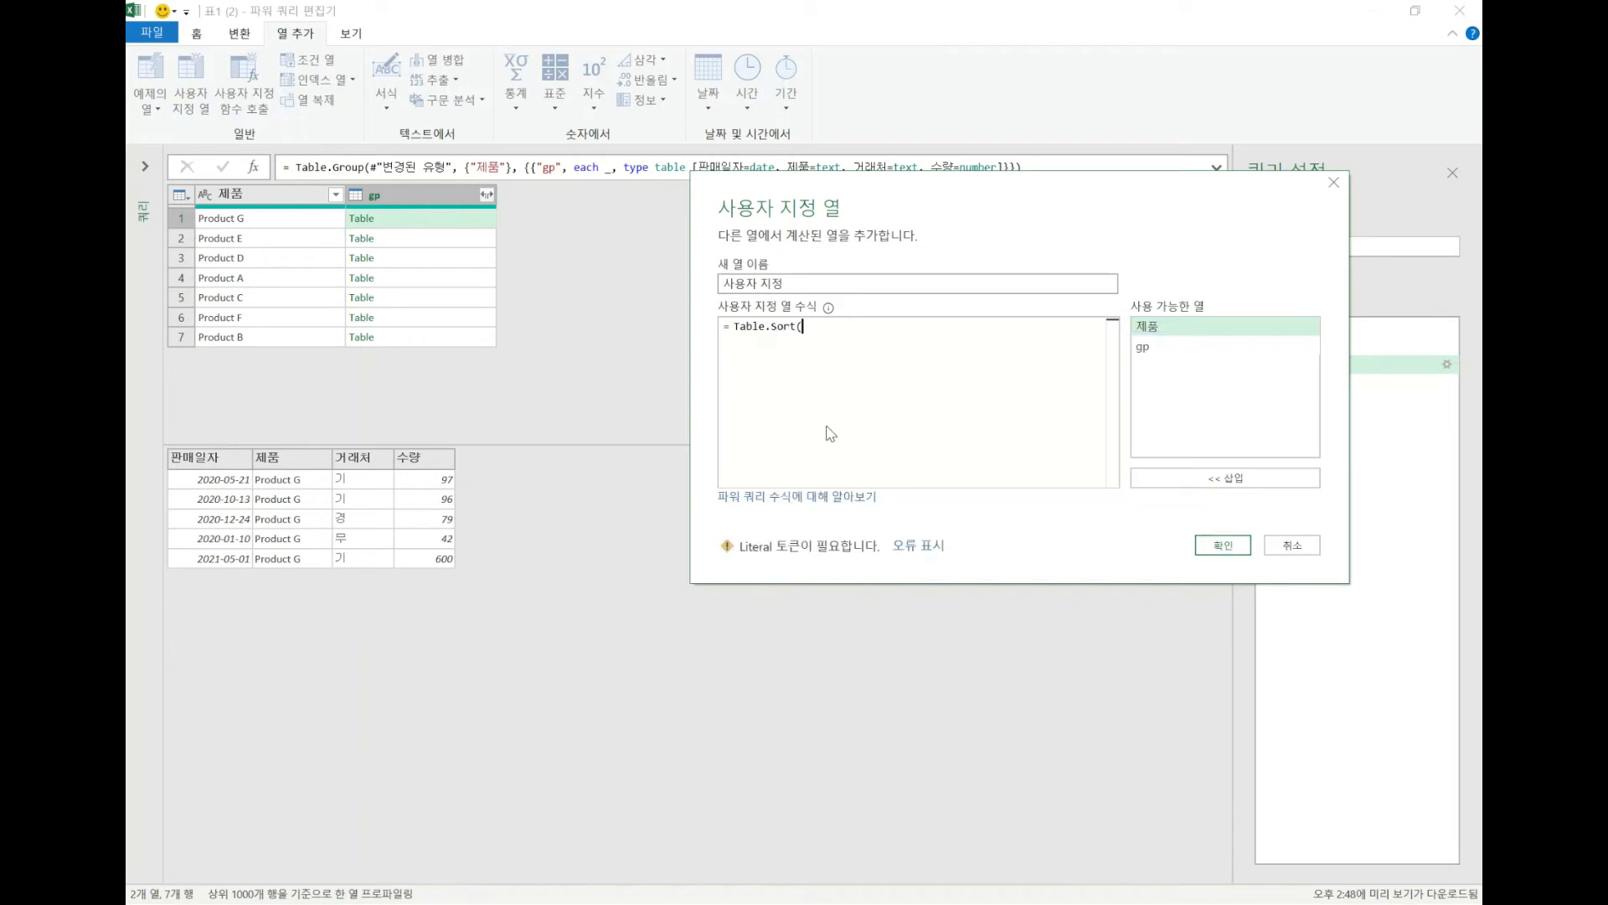
double_click(1150, 349)
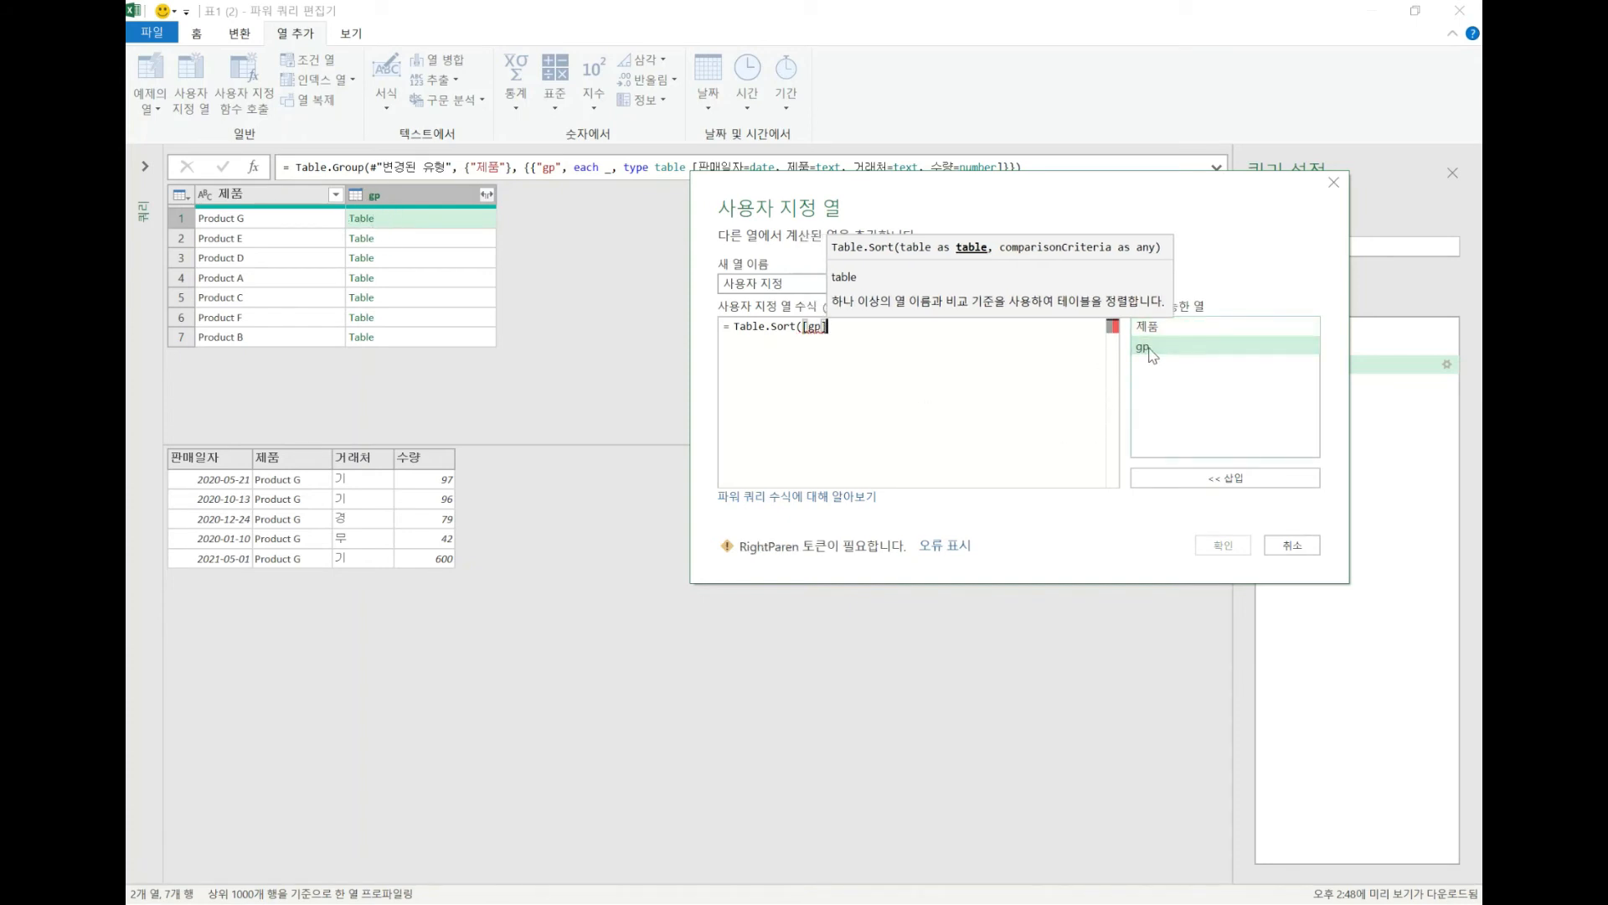
type(",")
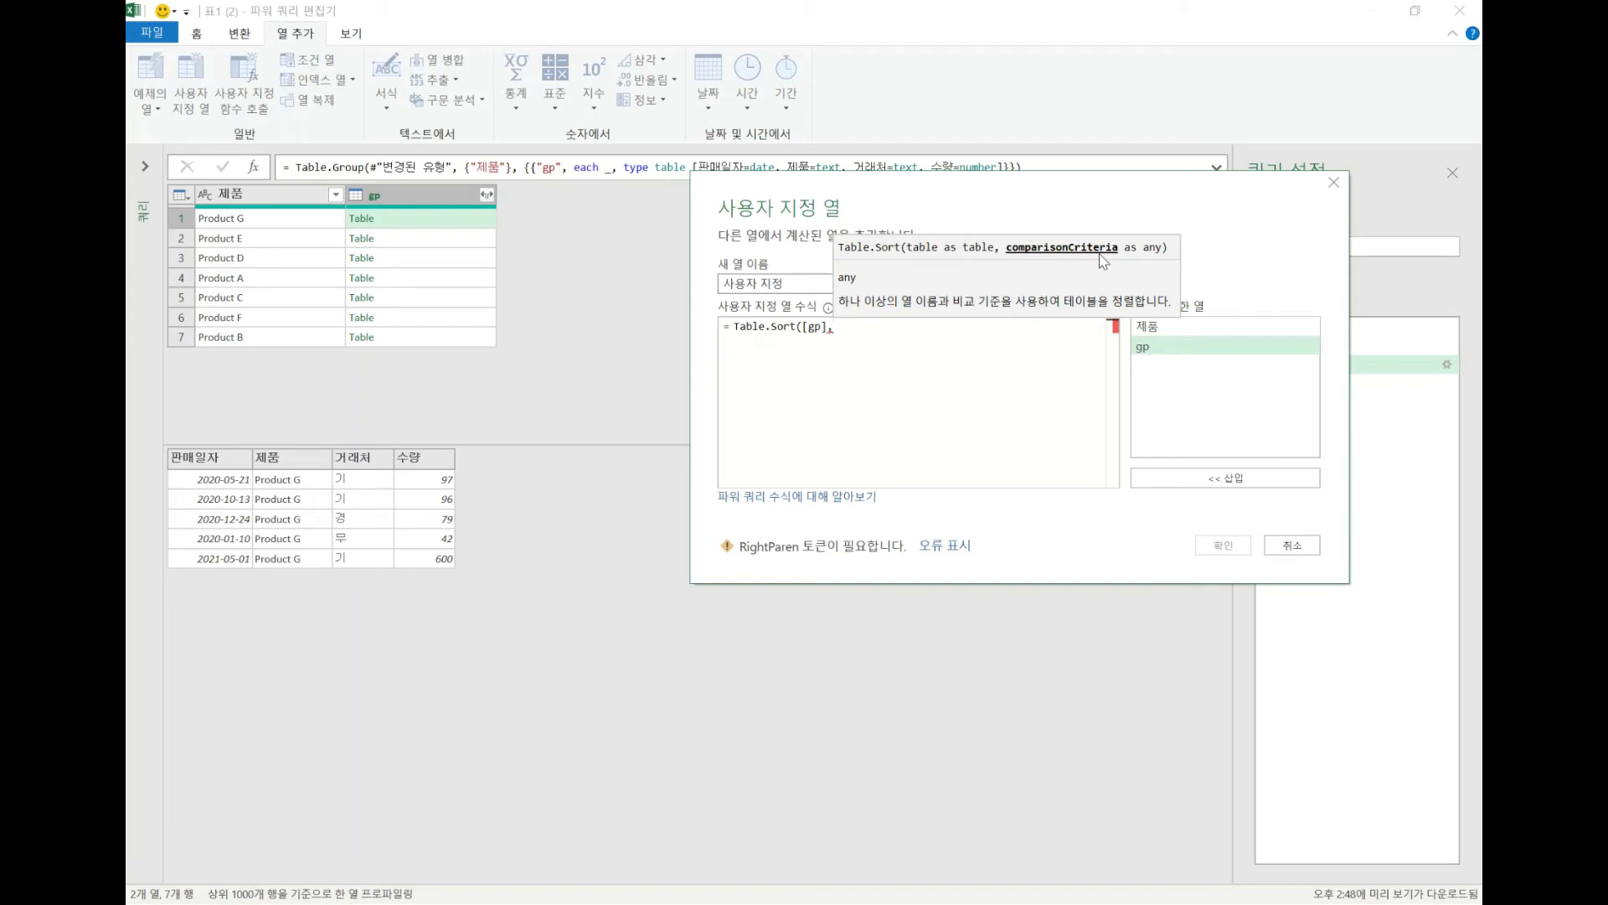
Complete the sort formula with the criterion {"판매일자",Order.Descending} and add the custom column to the query
type("{")
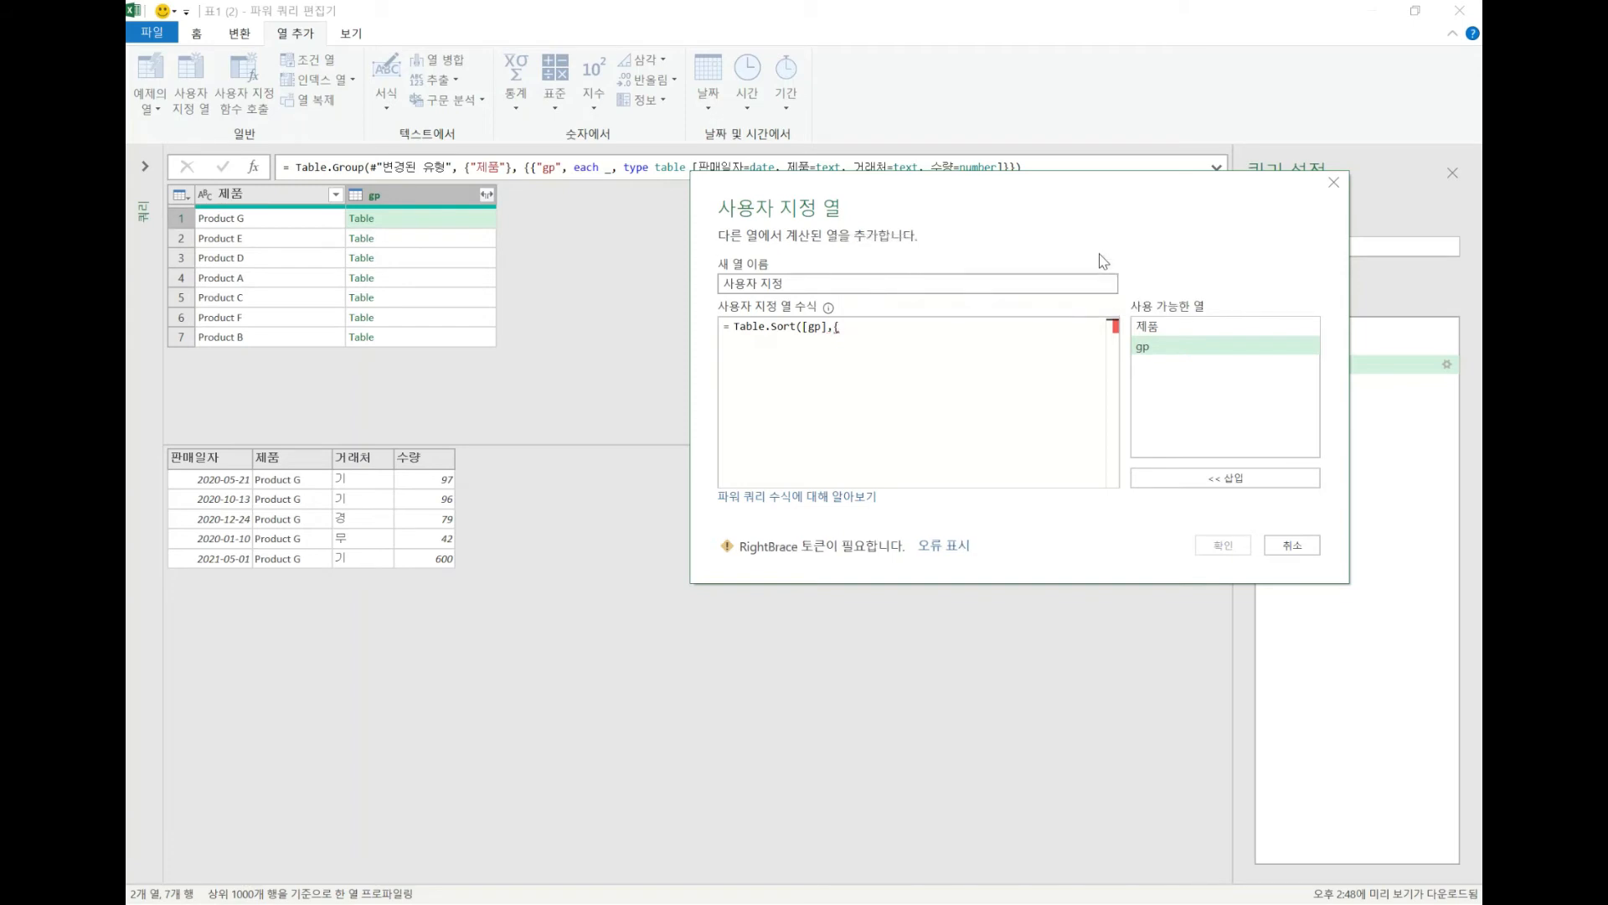
type("\"")
type("ㅍ")
type("판매일자")
type(",")
type("De")
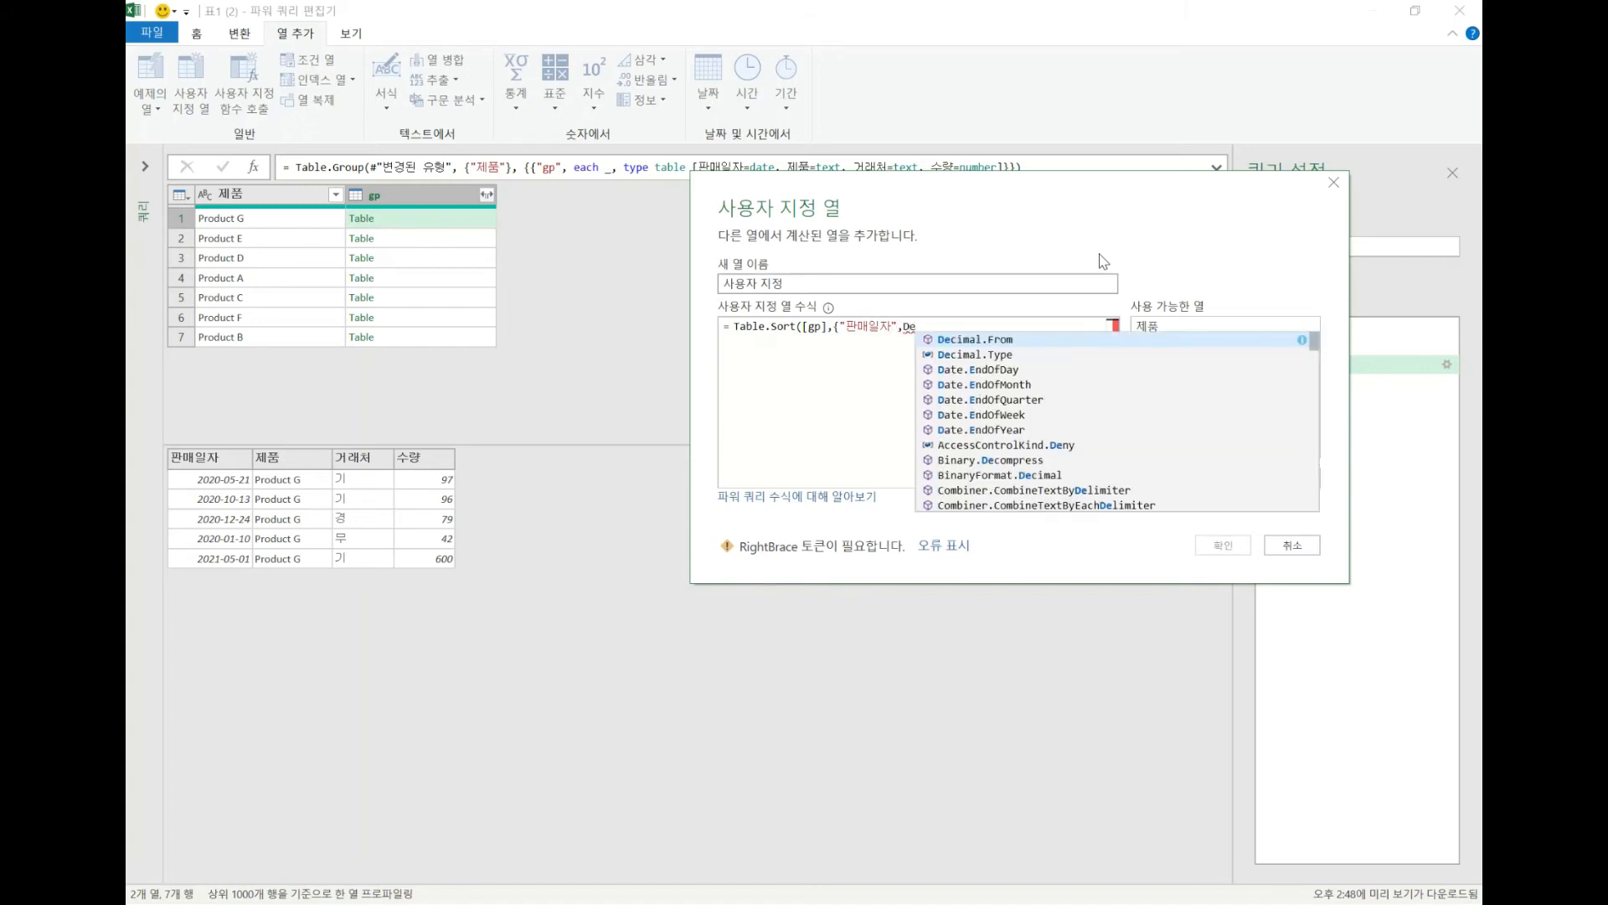
type("s")
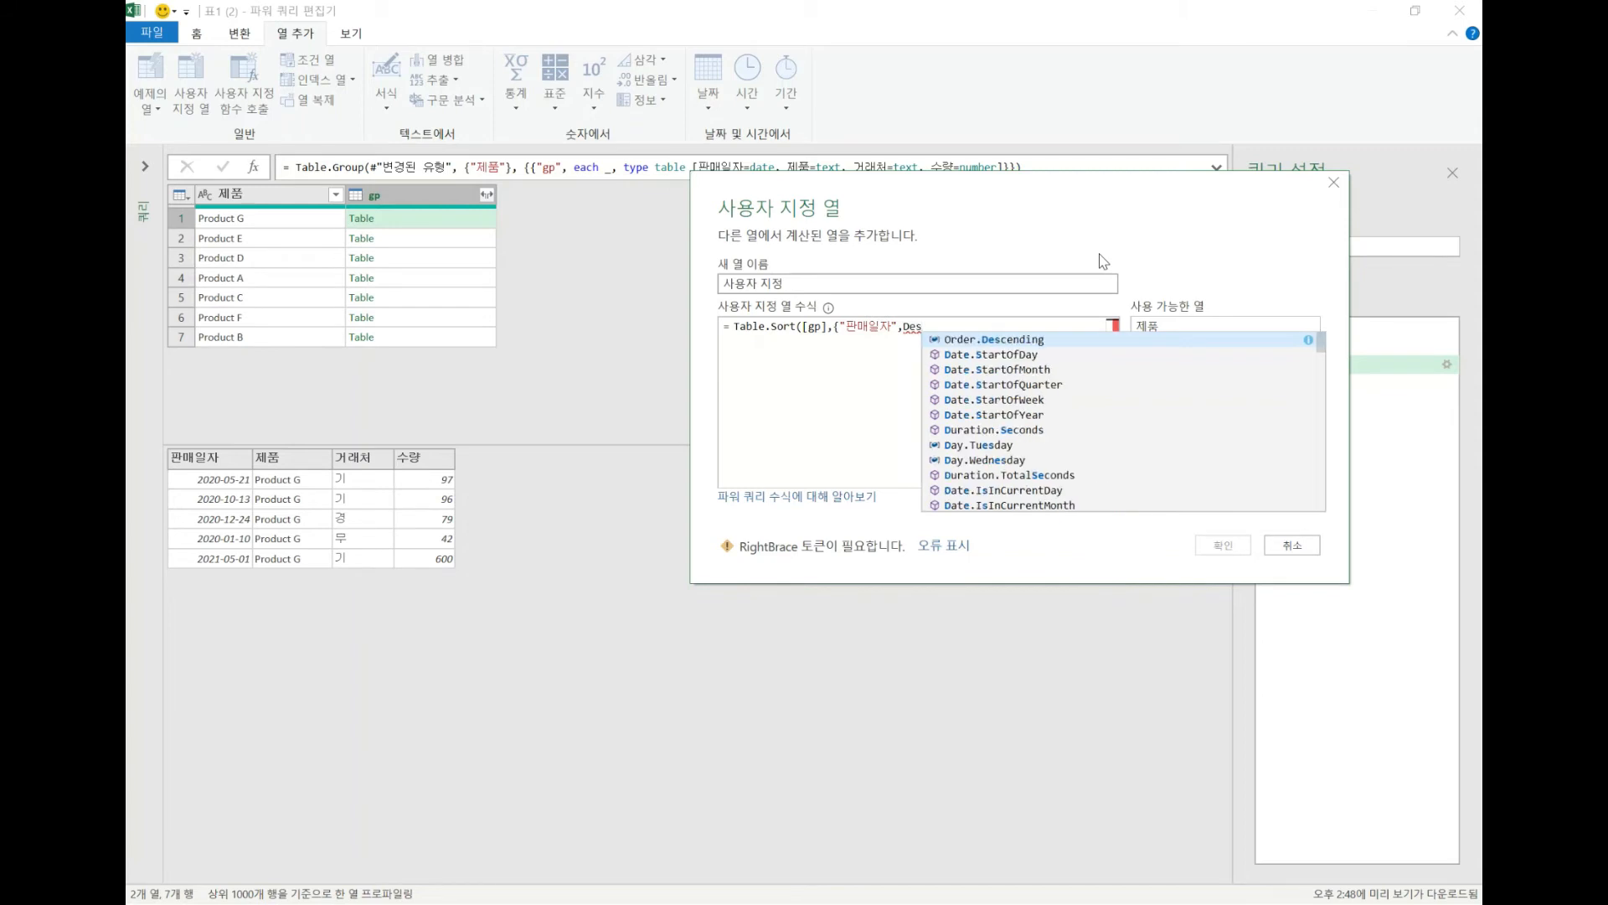
type("ending")
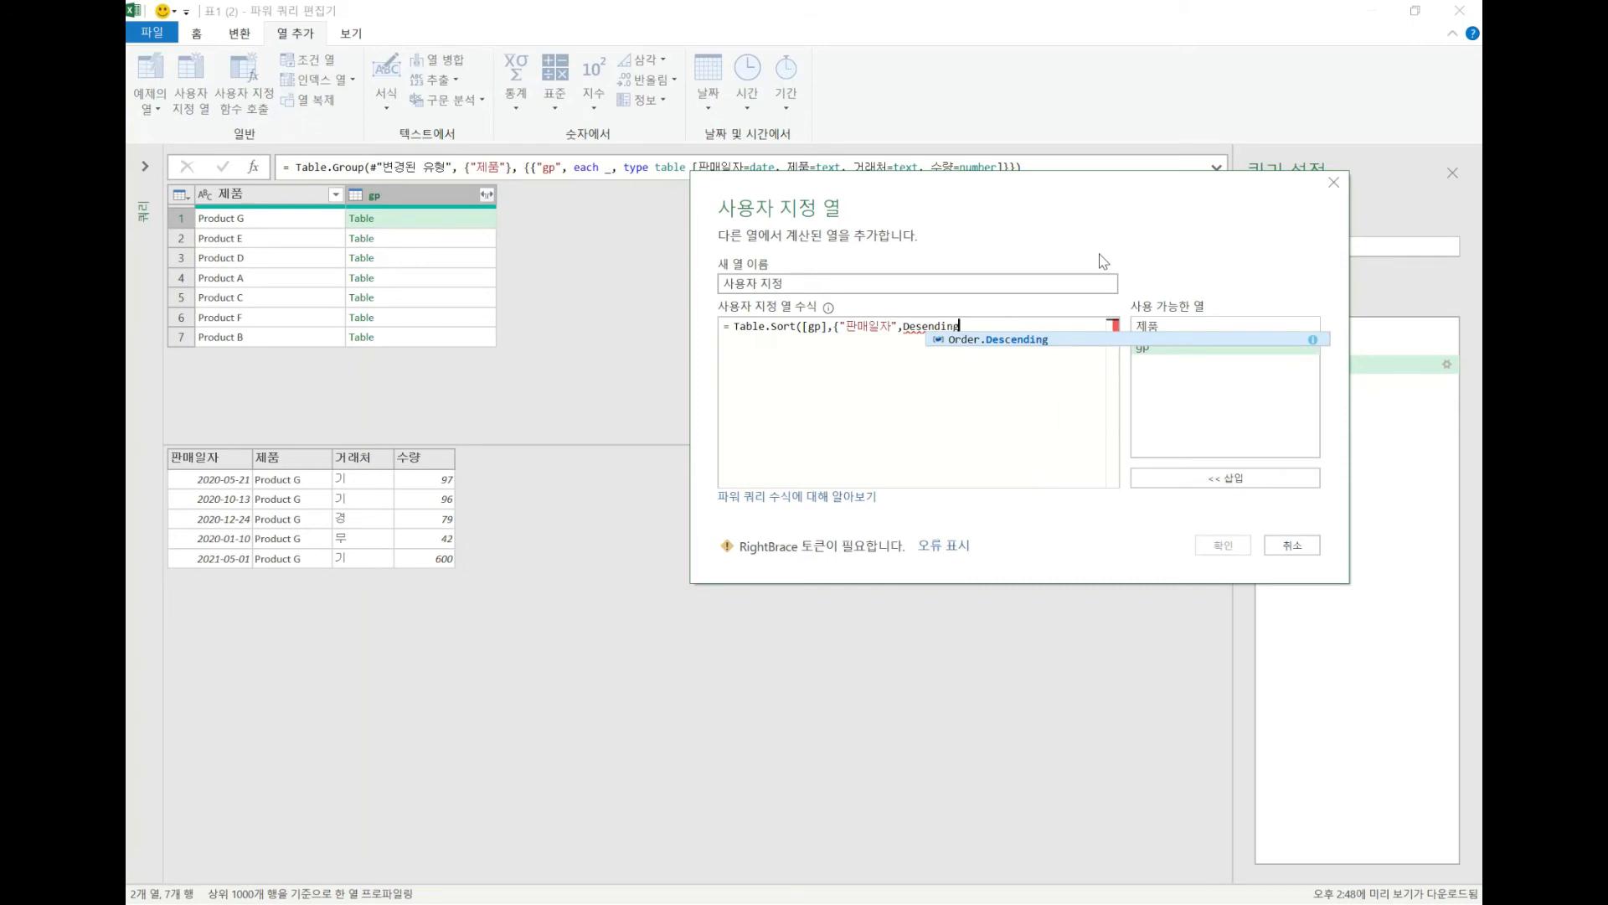
left_click(997, 341)
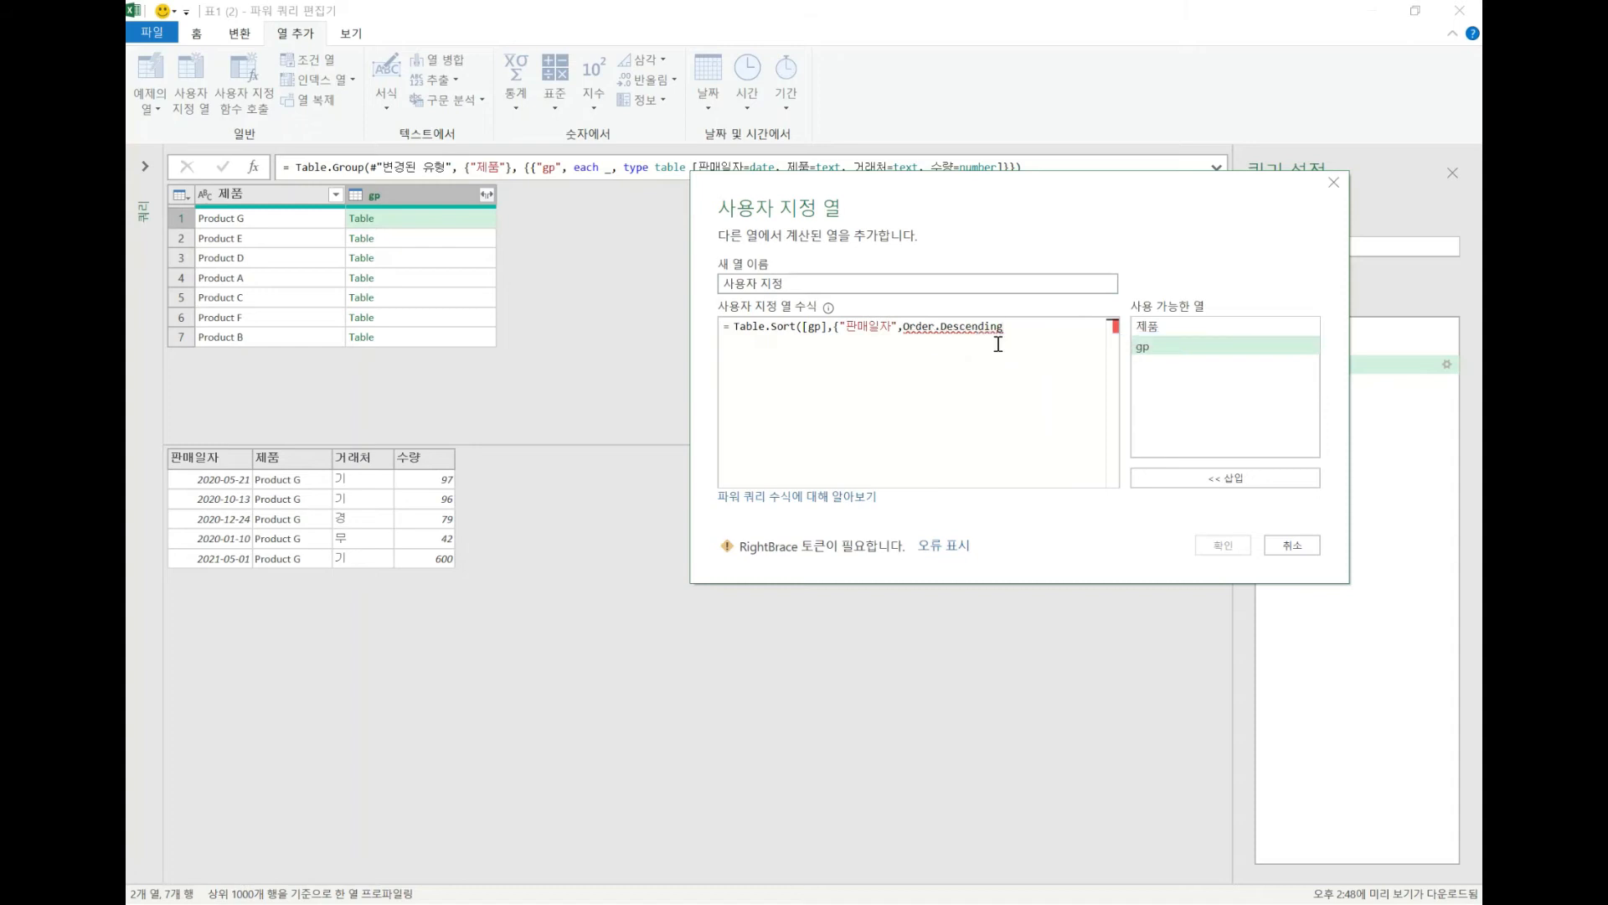
type("}")
type(")")
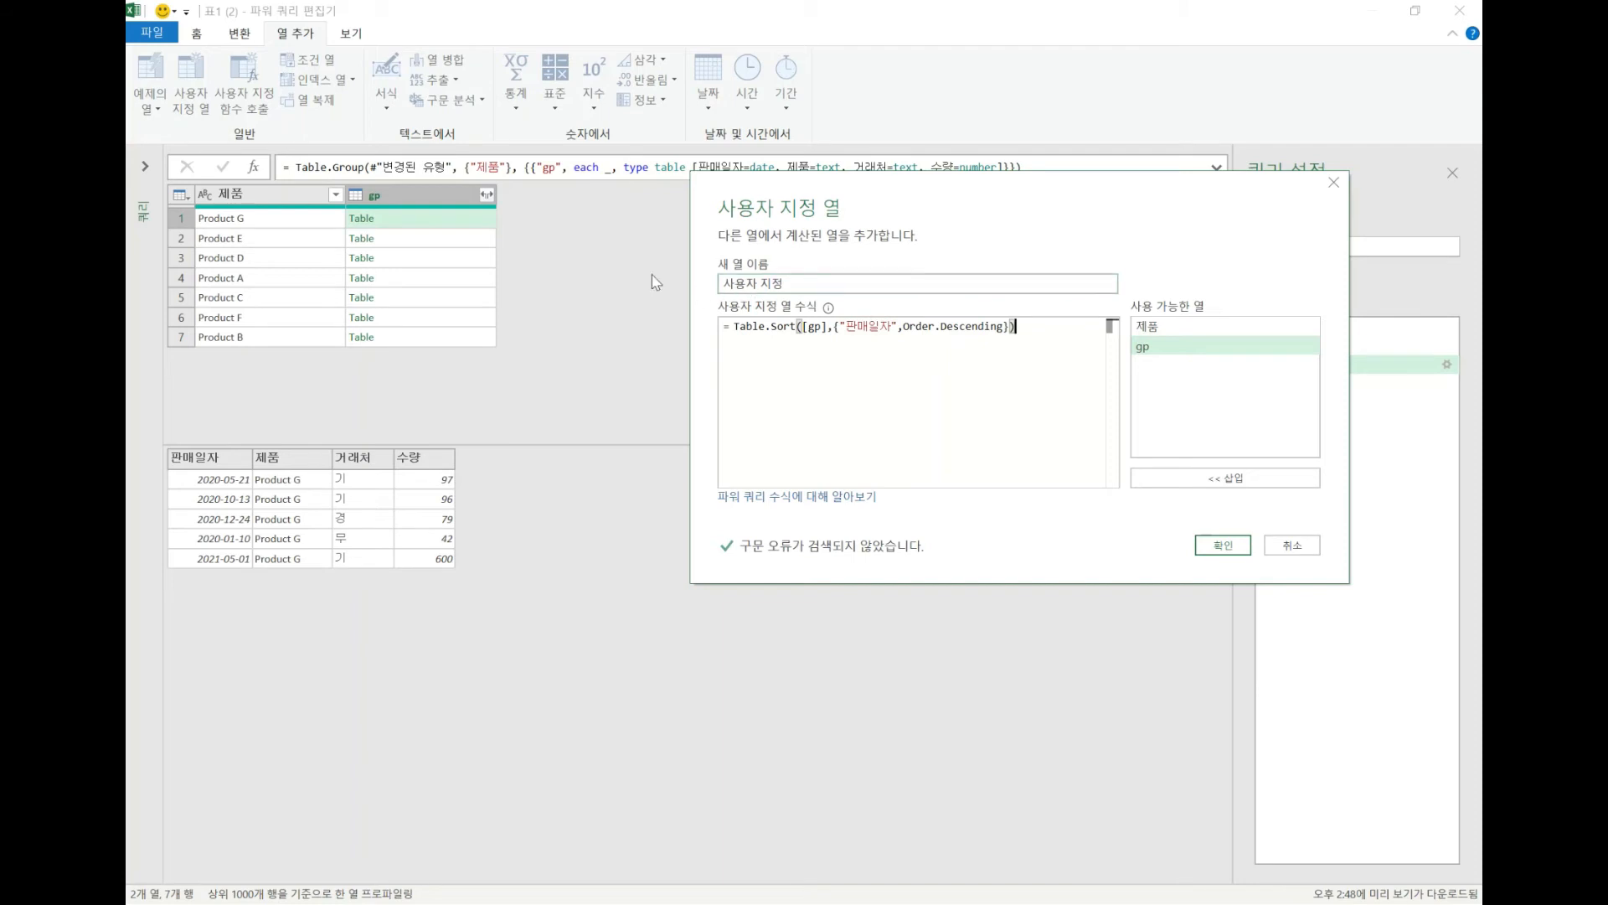
left_click(1235, 549)
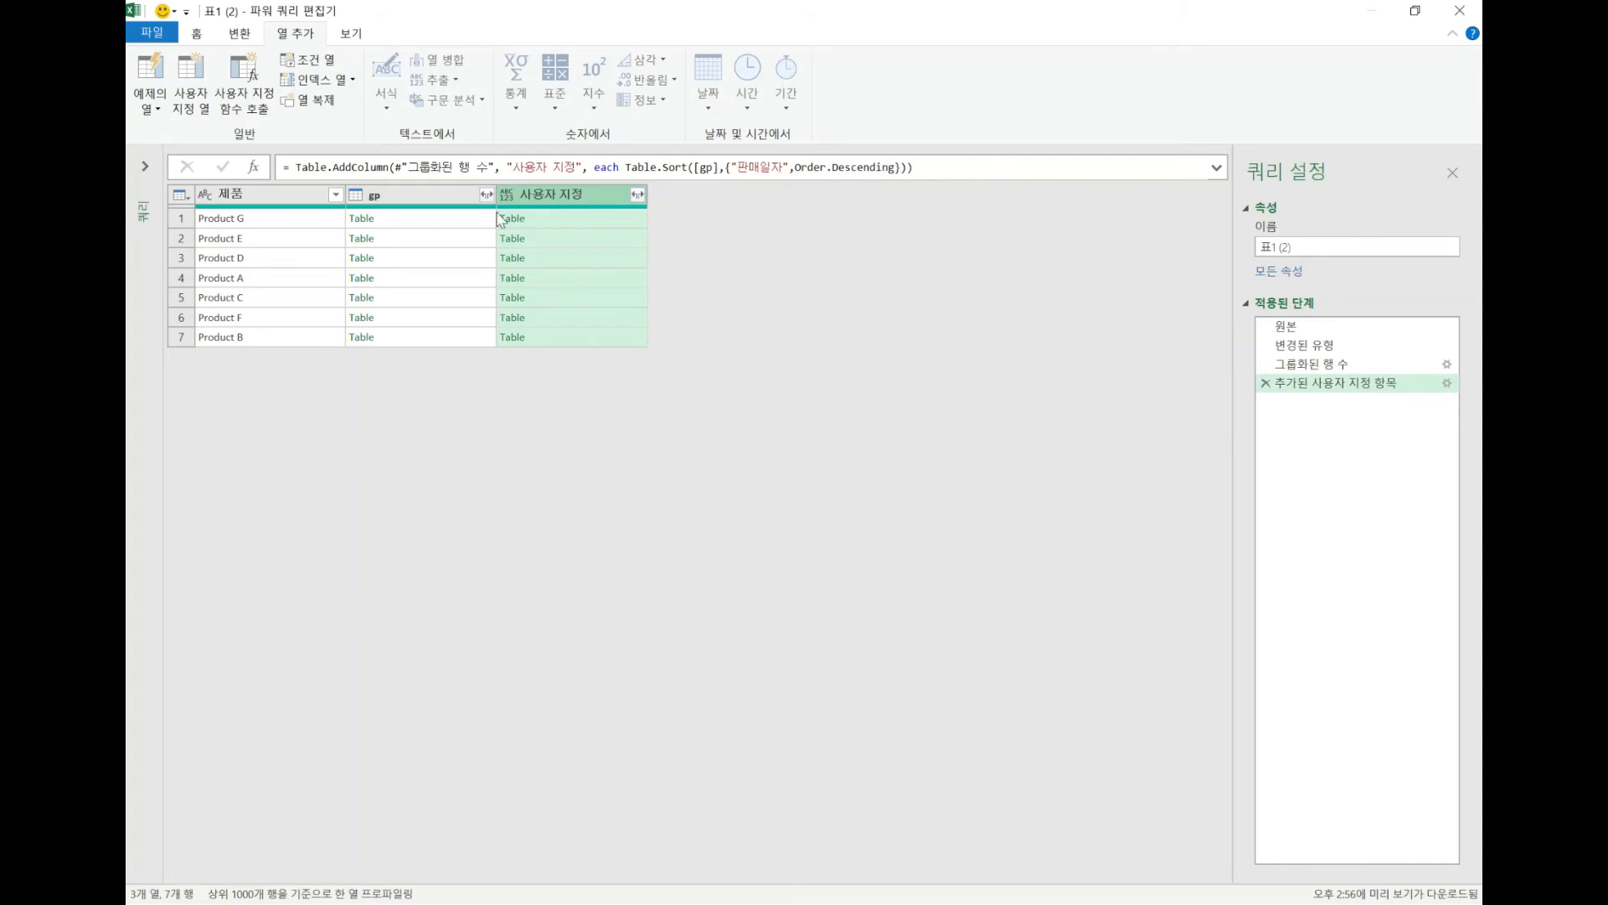
Compare Product G's nested table in the gp column with the one in the 사용자 지정 column
left_click(472, 222)
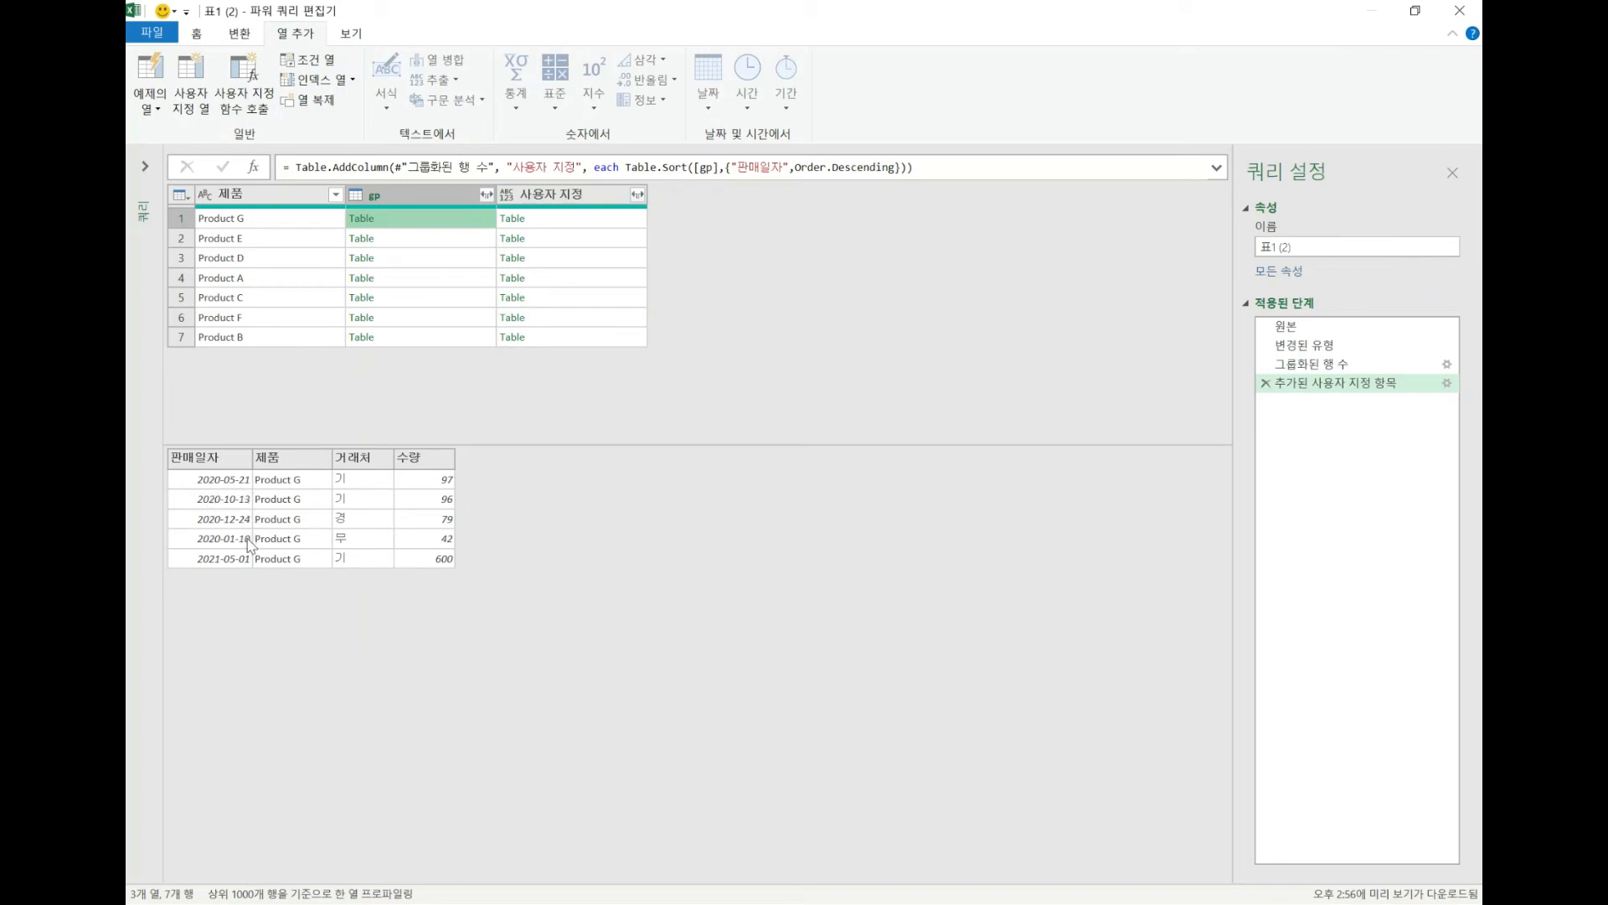
left_click(588, 222)
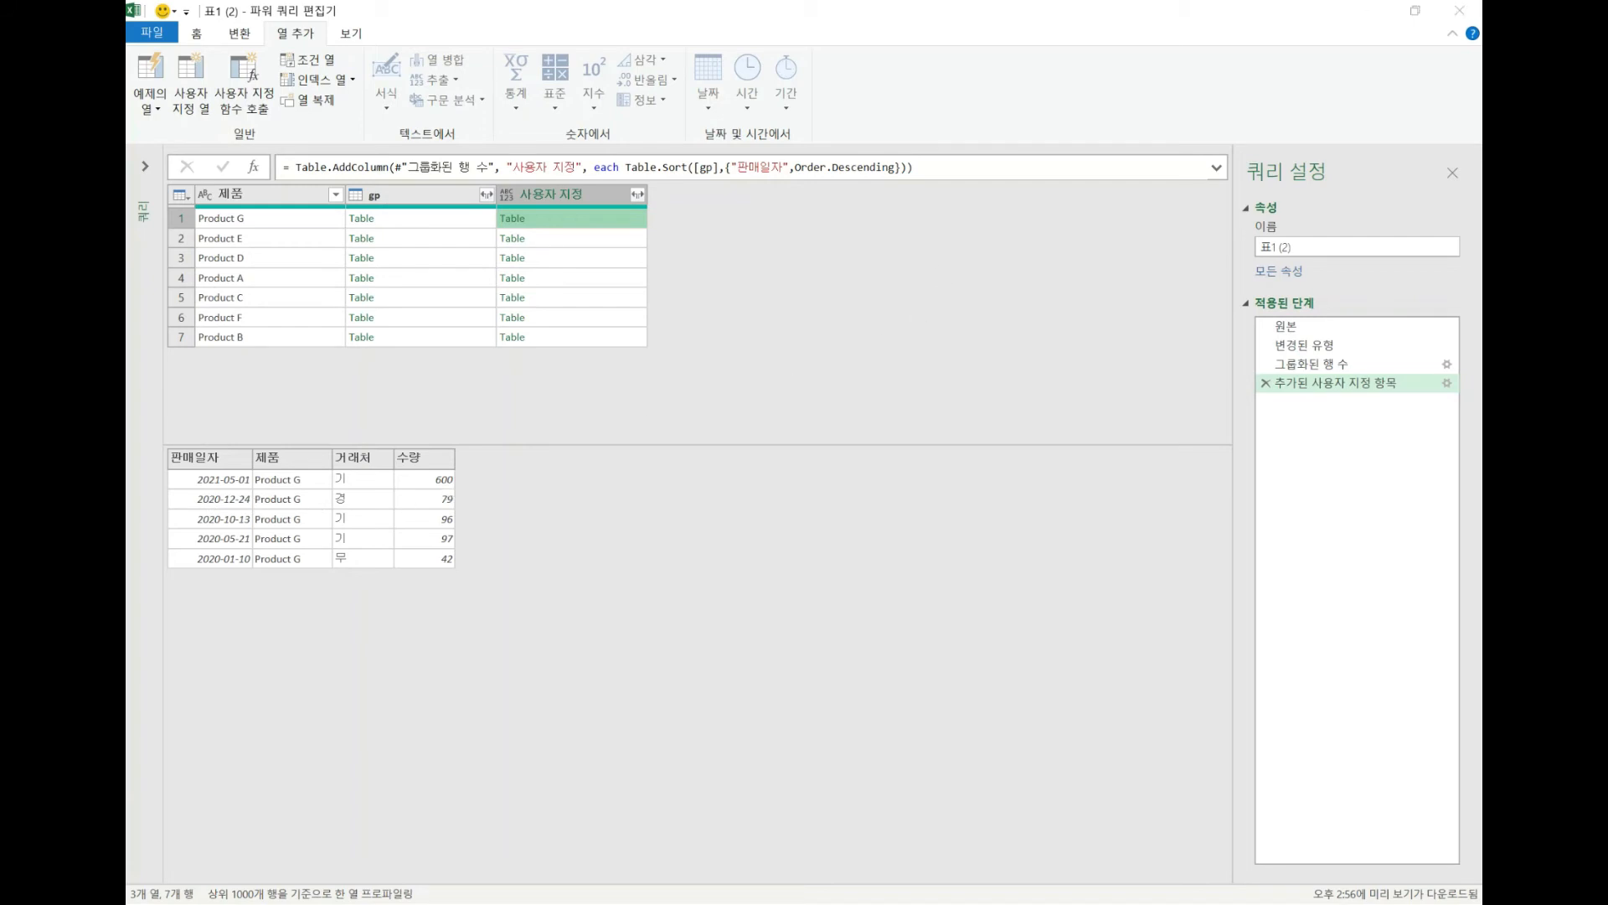
mouse_move(473, 582)
left_mouse_down()
mouse_move(312, 598)
mouse_move(228, 435)
mouse_move(490, 477)
mouse_move(466, 574)
left_mouse_up()
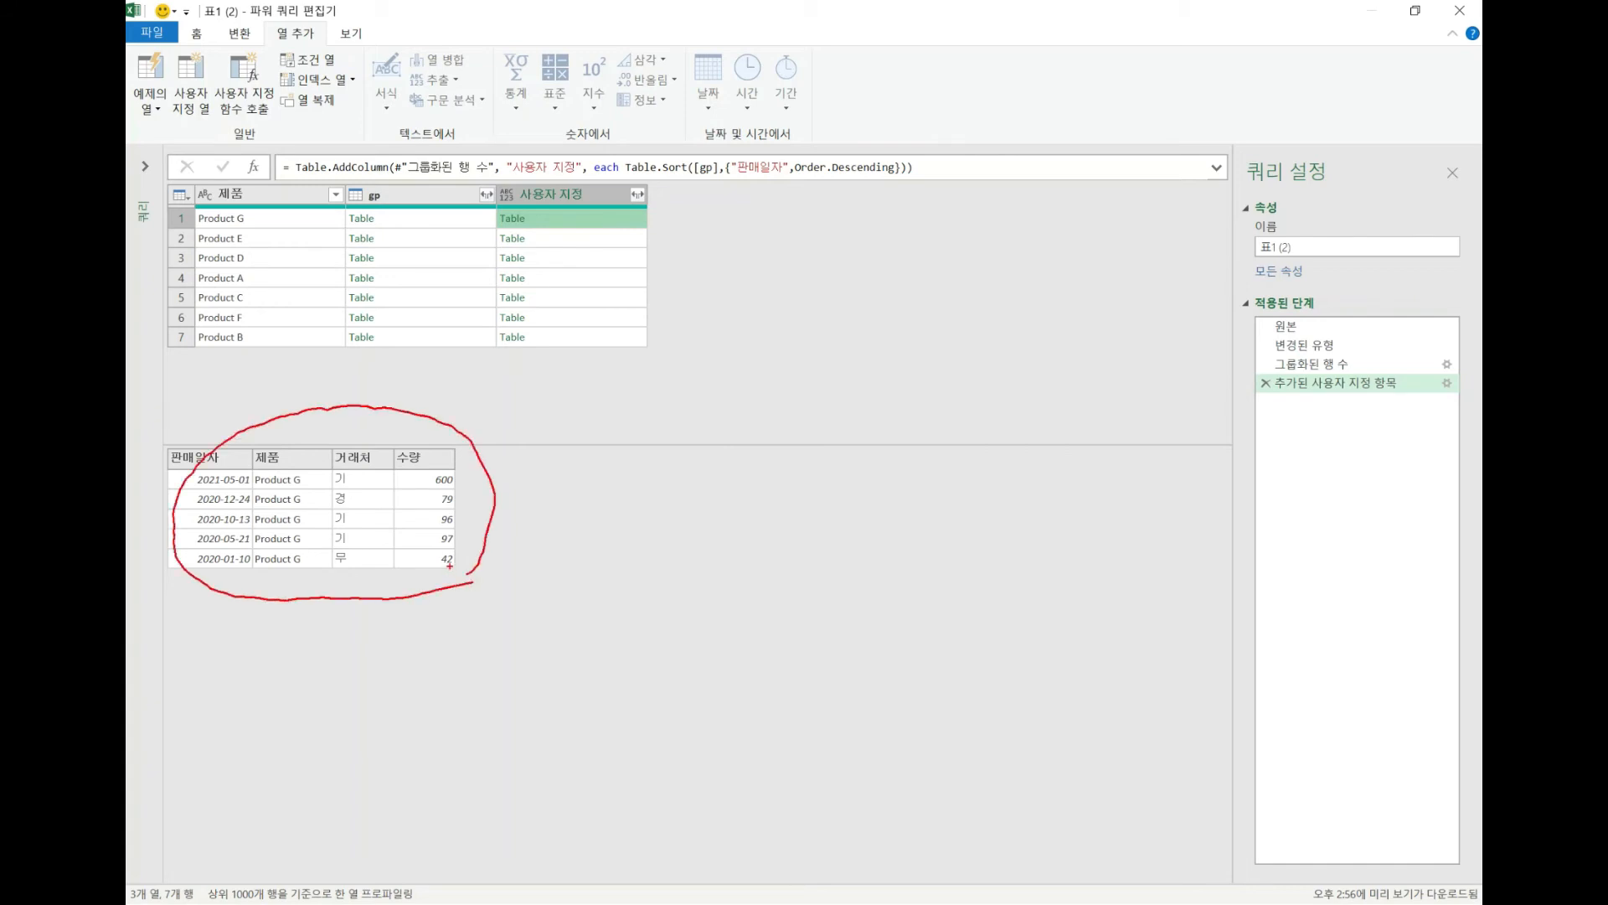
mouse_move(552, 466)
left_mouse_down()
mouse_move(634, 467)
mouse_move(593, 553)
mouse_move(618, 526)
mouse_move(637, 540)
left_mouse_up()
mouse_move(648, 470)
left_mouse_down()
mouse_move(649, 541)
mouse_move(753, 538)
left_mouse_up()
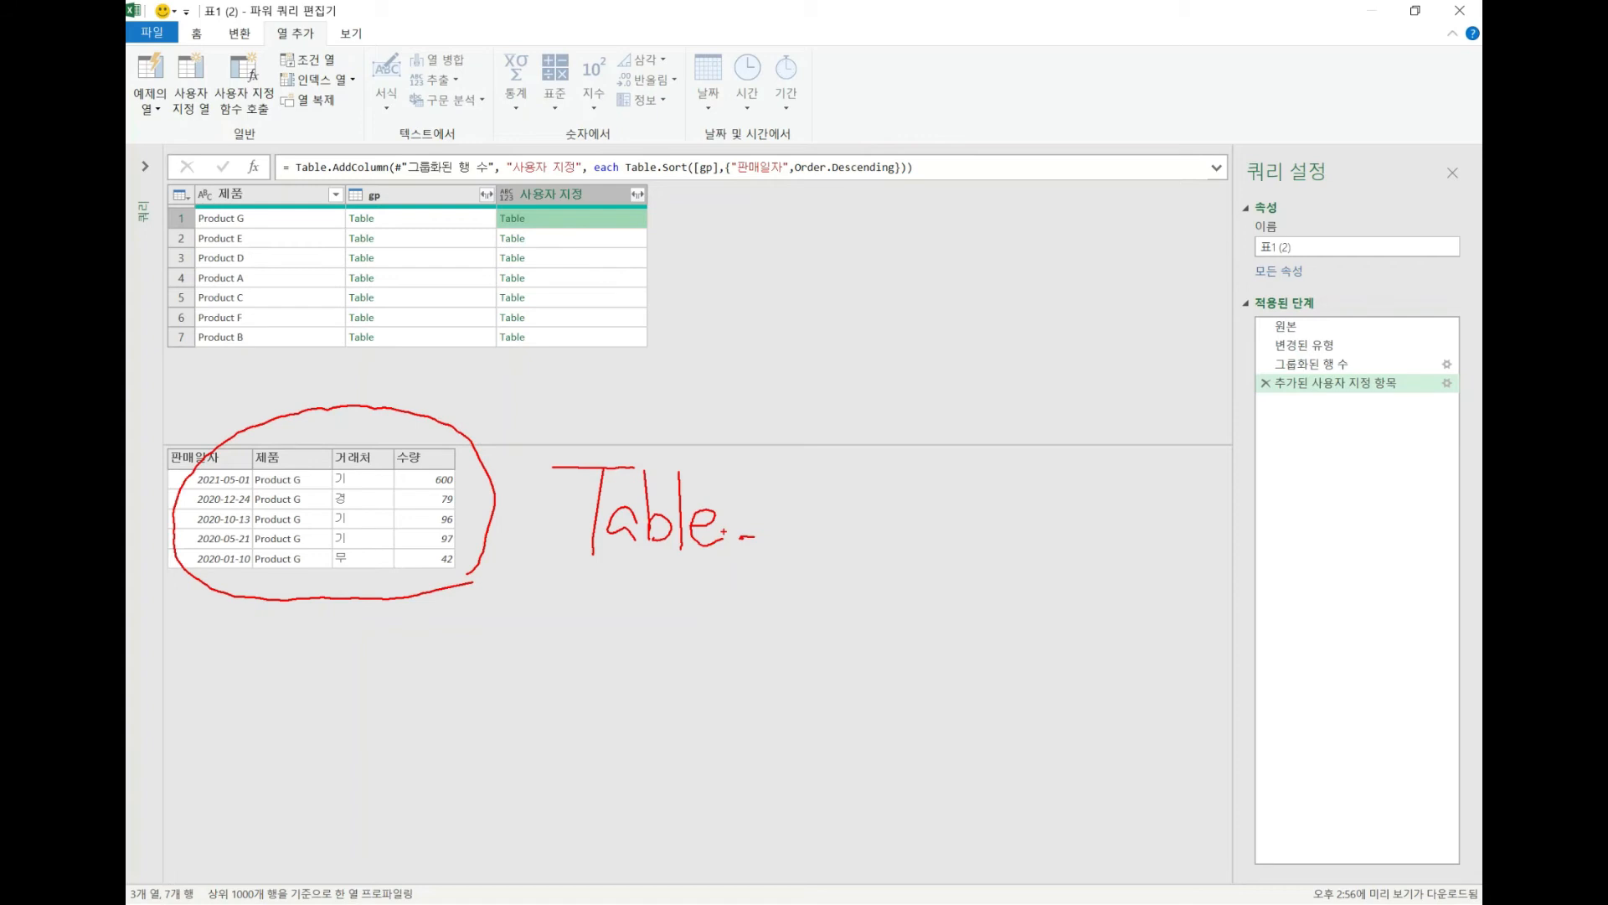
mouse_move(779, 472)
left_mouse_down()
mouse_move(811, 470)
mouse_move(784, 548)
left_mouse_up()
mouse_move(784, 529)
left_mouse_down()
mouse_move(798, 513)
mouse_move(814, 537)
left_mouse_up()
mouse_move(828, 511)
left_mouse_down()
mouse_move(824, 530)
mouse_move(846, 514)
left_mouse_up()
left_click_drag(852, 510, 847, 532)
mouse_move(863, 466)
left_mouse_down()
mouse_move(866, 548)
mouse_move(899, 503)
left_mouse_up()
left_click_drag(578, 574, 854, 578)
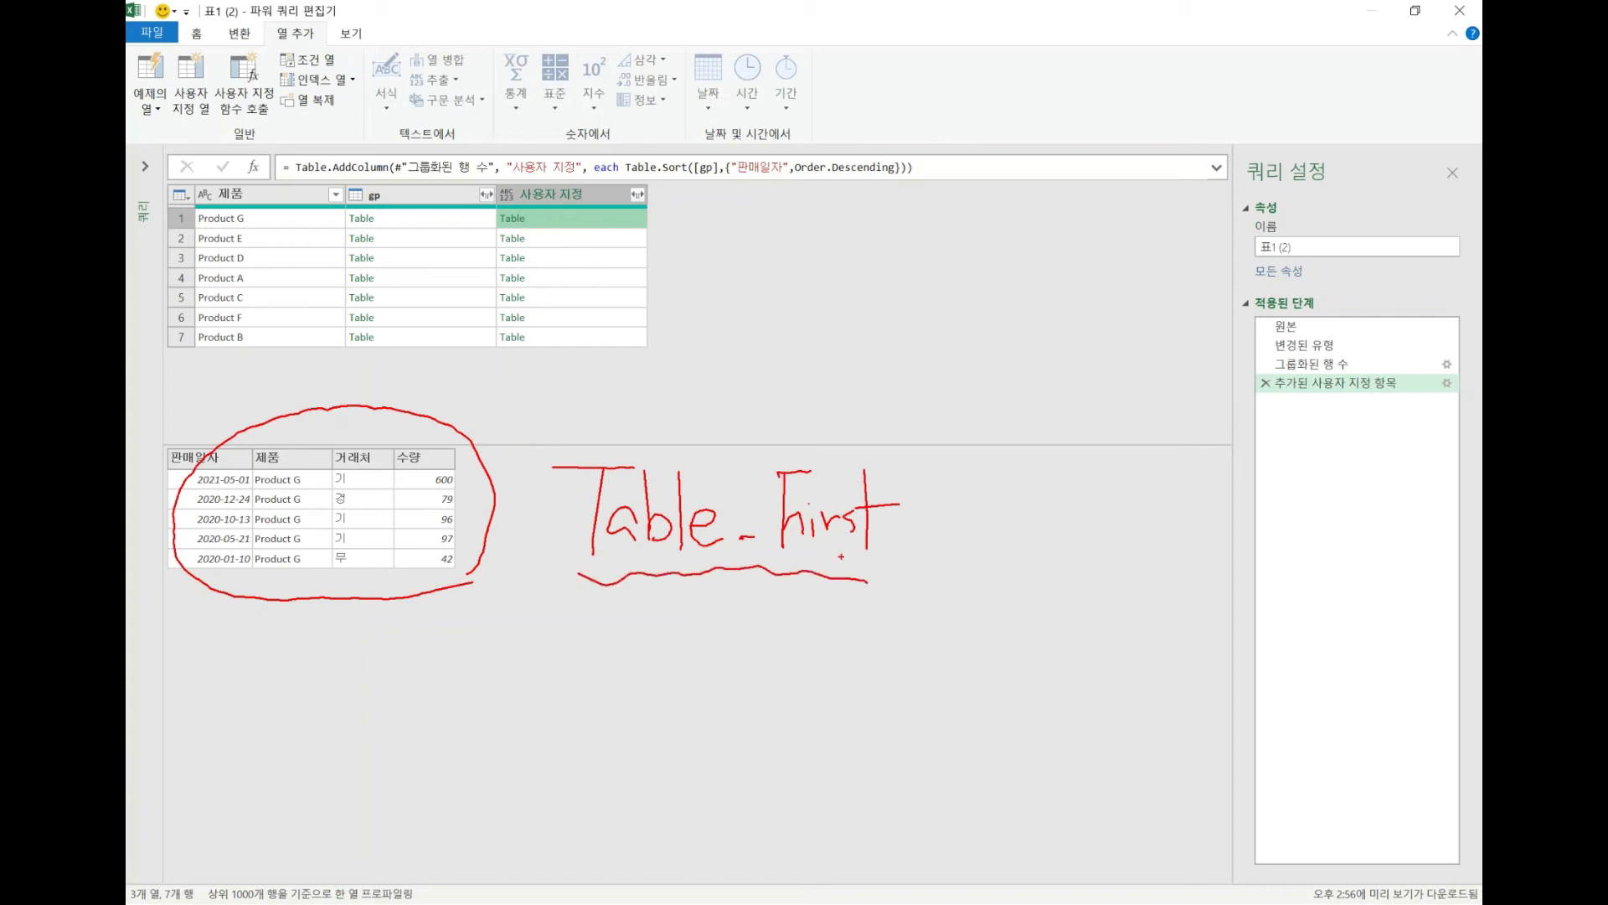
key("Escape")
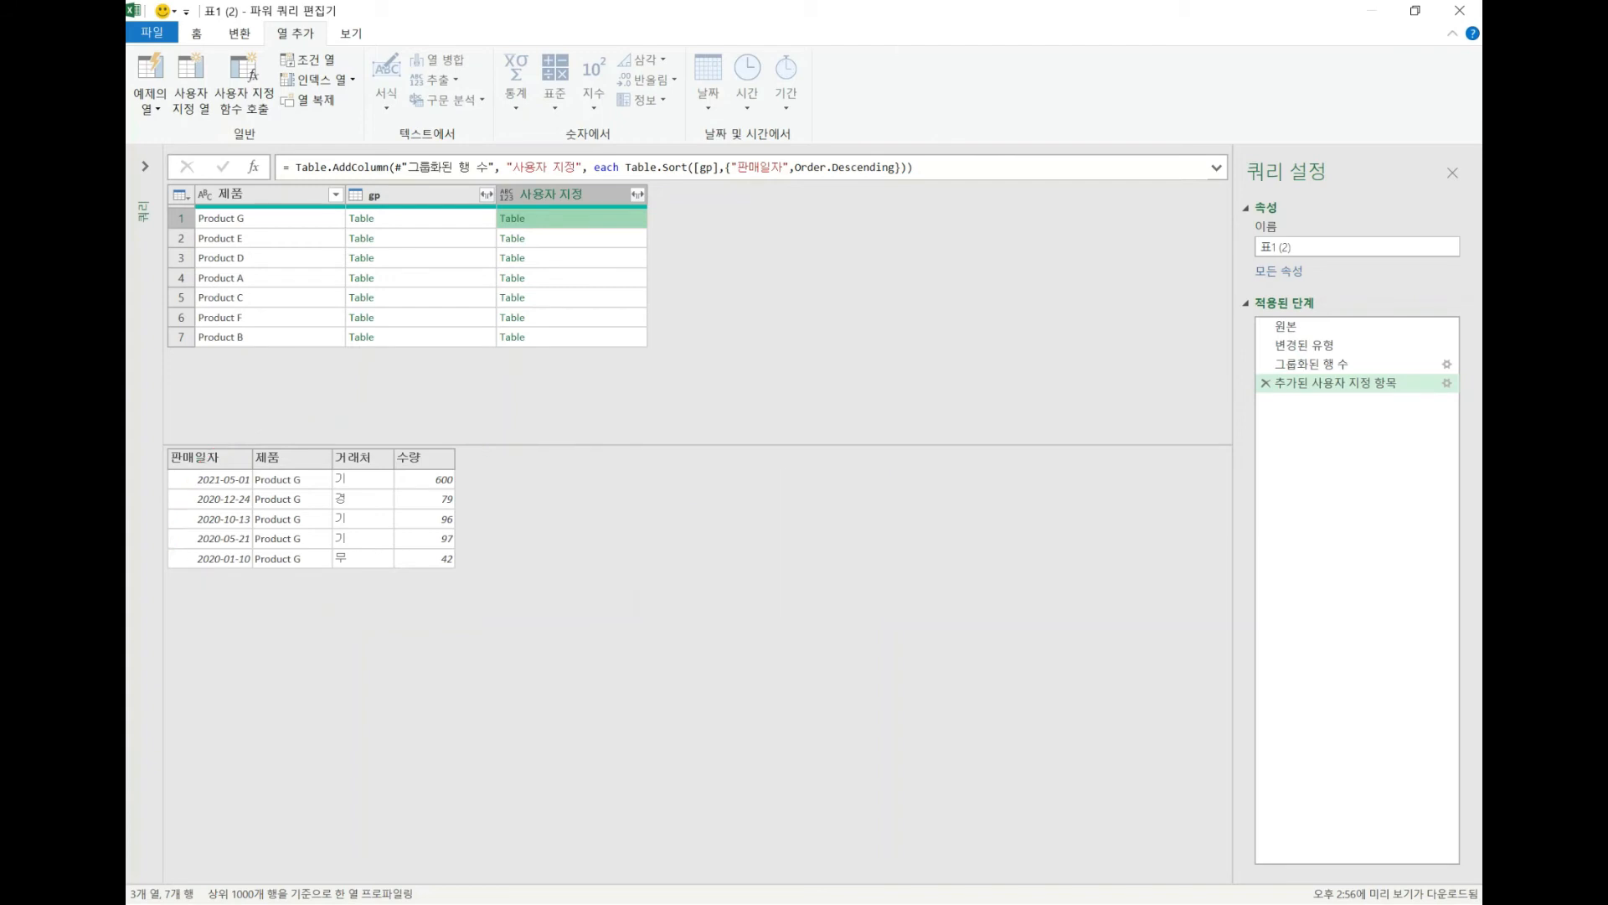
Start adding another custom column and move its dialog clear of the nested table preview
left_click(194, 83)
left_click_drag(836, 276, 995, 197)
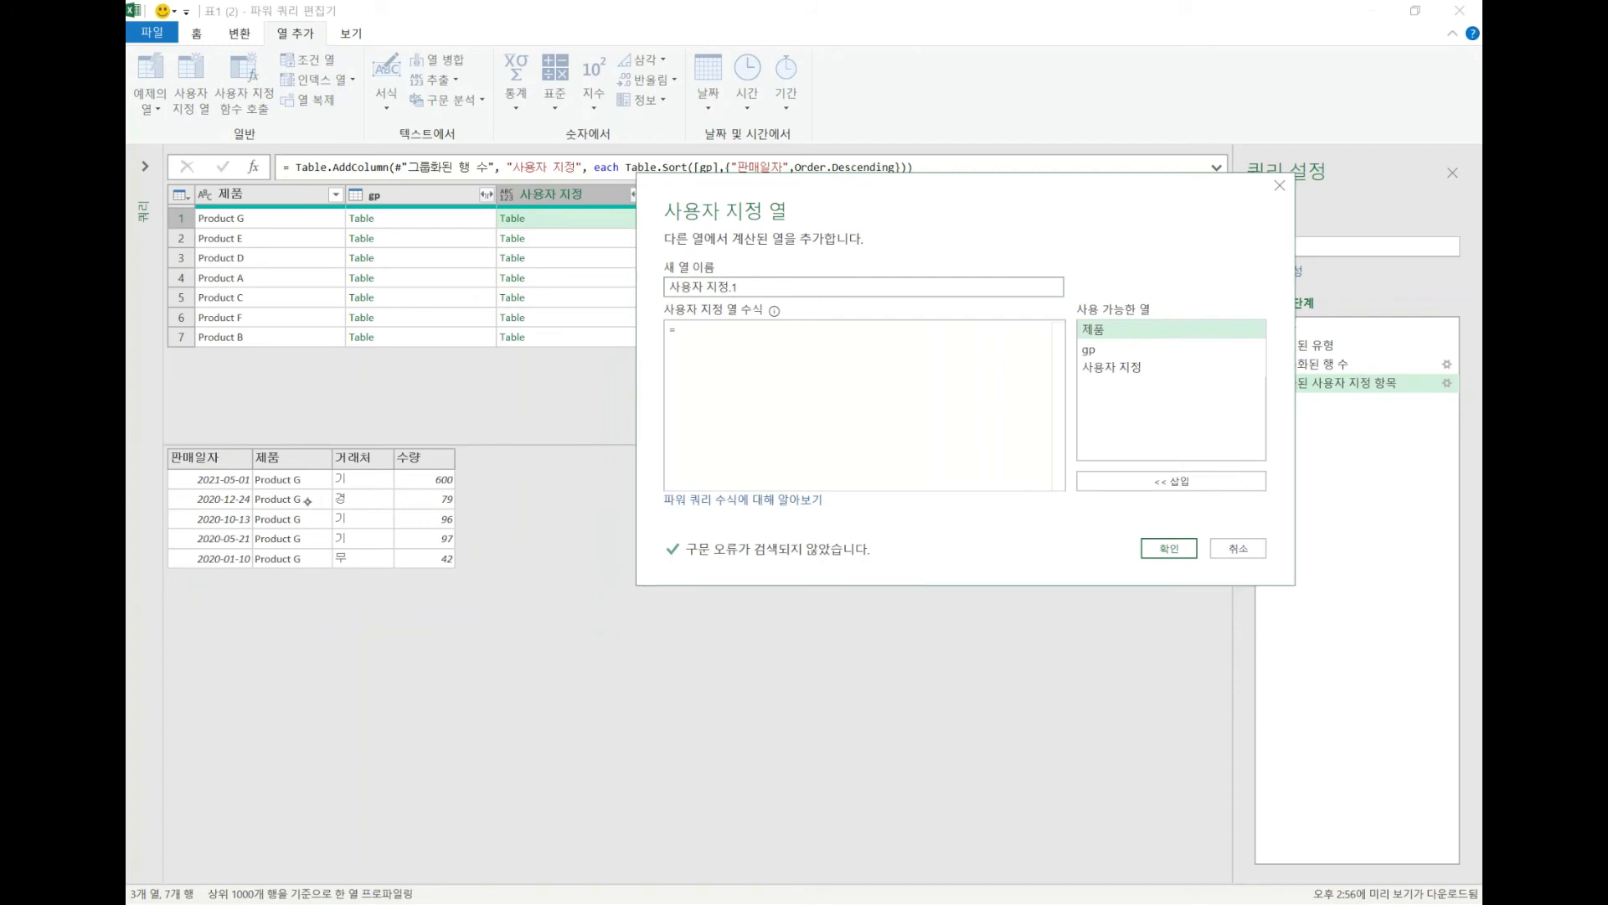
mouse_move(482, 490)
left_mouse_down()
mouse_move(218, 498)
mouse_move(192, 474)
mouse_move(450, 461)
mouse_move(481, 489)
mouse_move(226, 499)
mouse_move(209, 476)
mouse_move(358, 453)
mouse_move(466, 471)
mouse_move(476, 488)
mouse_move(198, 501)
mouse_move(374, 506)
mouse_move(455, 493)
mouse_move(467, 464)
mouse_move(295, 460)
mouse_move(198, 496)
left_mouse_up()
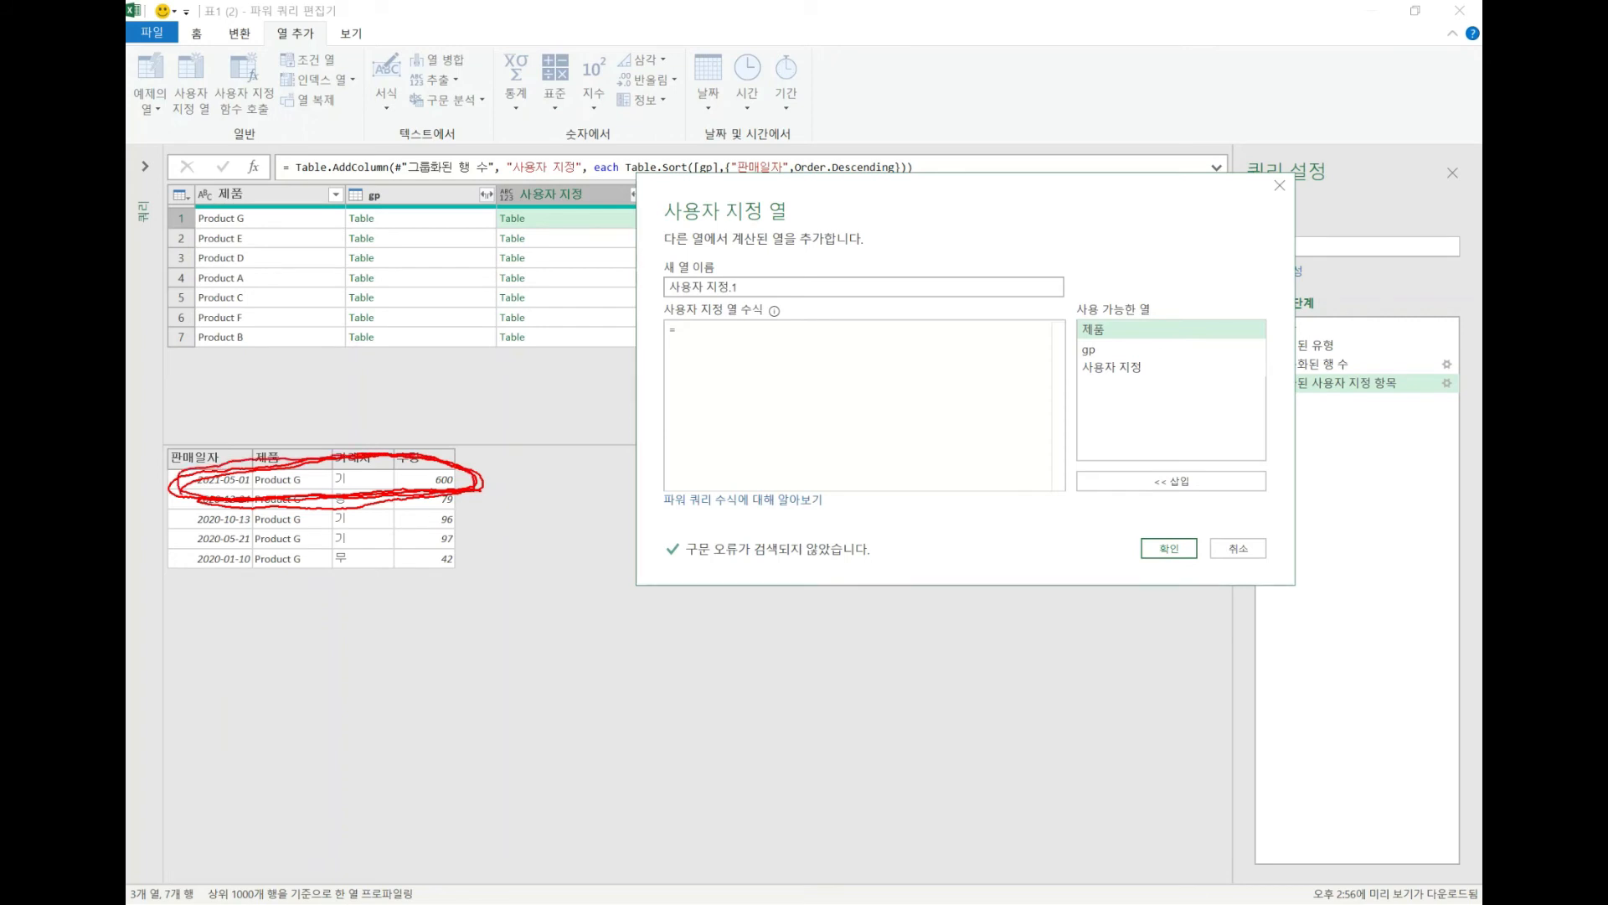
mouse_move(356, 501)
left_mouse_down()
mouse_move(434, 638)
mouse_move(455, 615)
mouse_move(484, 692)
left_mouse_up()
mouse_move(494, 630)
left_mouse_down()
mouse_move(505, 707)
mouse_move(490, 629)
left_mouse_up()
left_click_drag(503, 680, 521, 733)
mouse_move(564, 662)
left_mouse_down()
mouse_move(585, 677)
mouse_move(598, 653)
left_mouse_up()
mouse_move(591, 662)
left_mouse_down()
mouse_move(600, 695)
mouse_move(721, 670)
left_mouse_up()
mouse_move(677, 686)
left_mouse_down()
mouse_move(727, 677)
mouse_move(694, 716)
mouse_move(769, 666)
mouse_move(785, 679)
mouse_move(881, 657)
mouse_move(883, 677)
mouse_move(838, 617)
mouse_move(875, 710)
left_mouse_up()
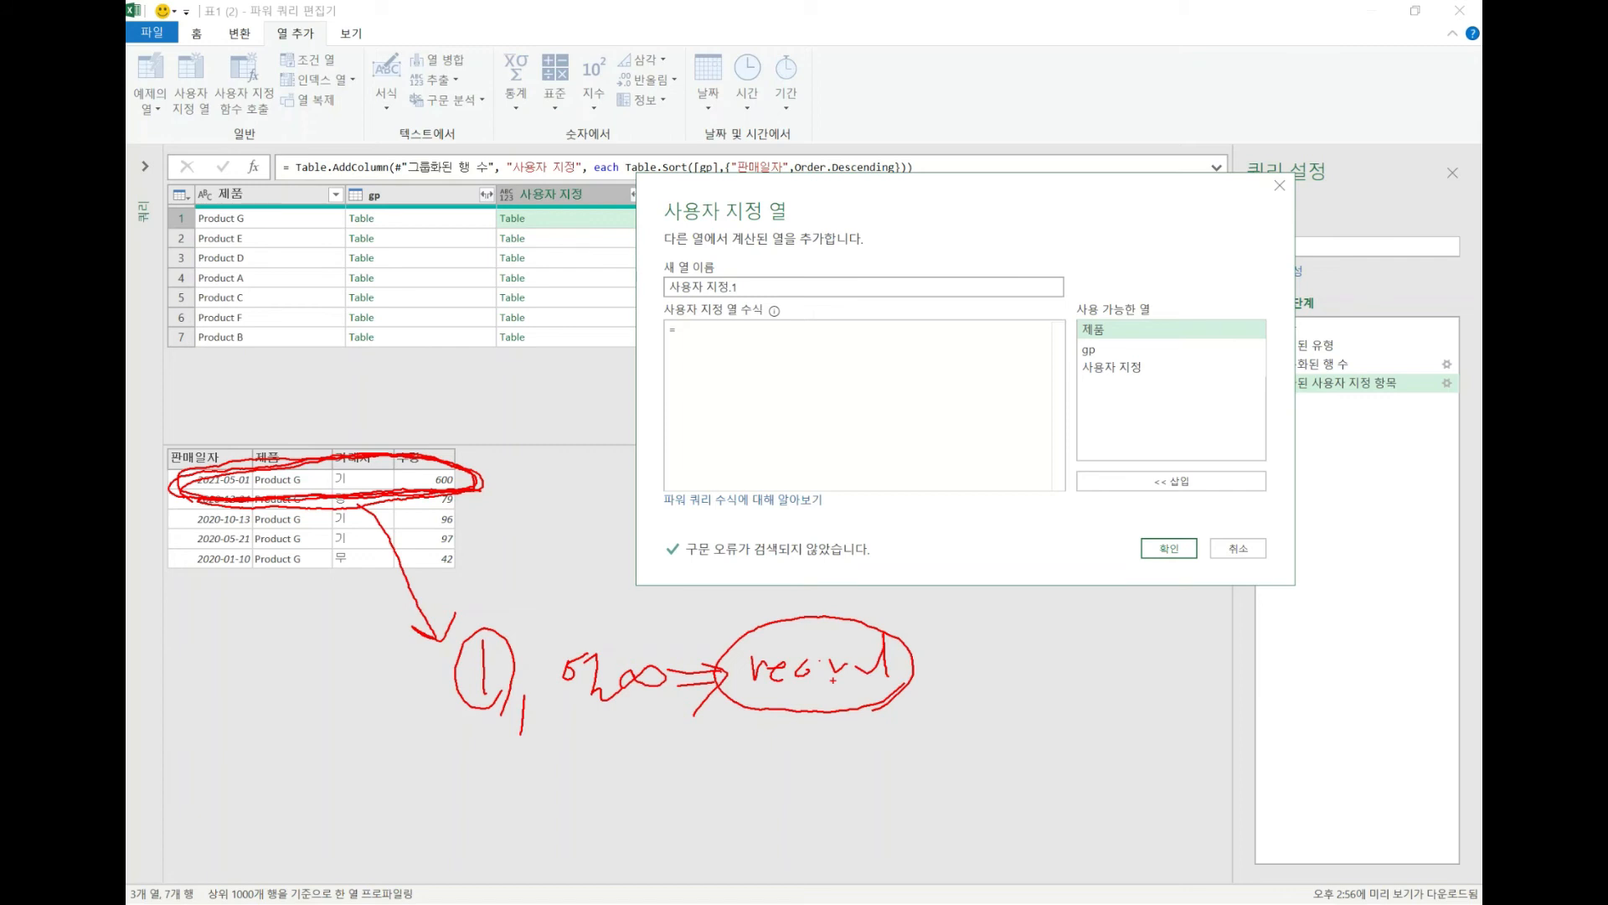
key("Escape")
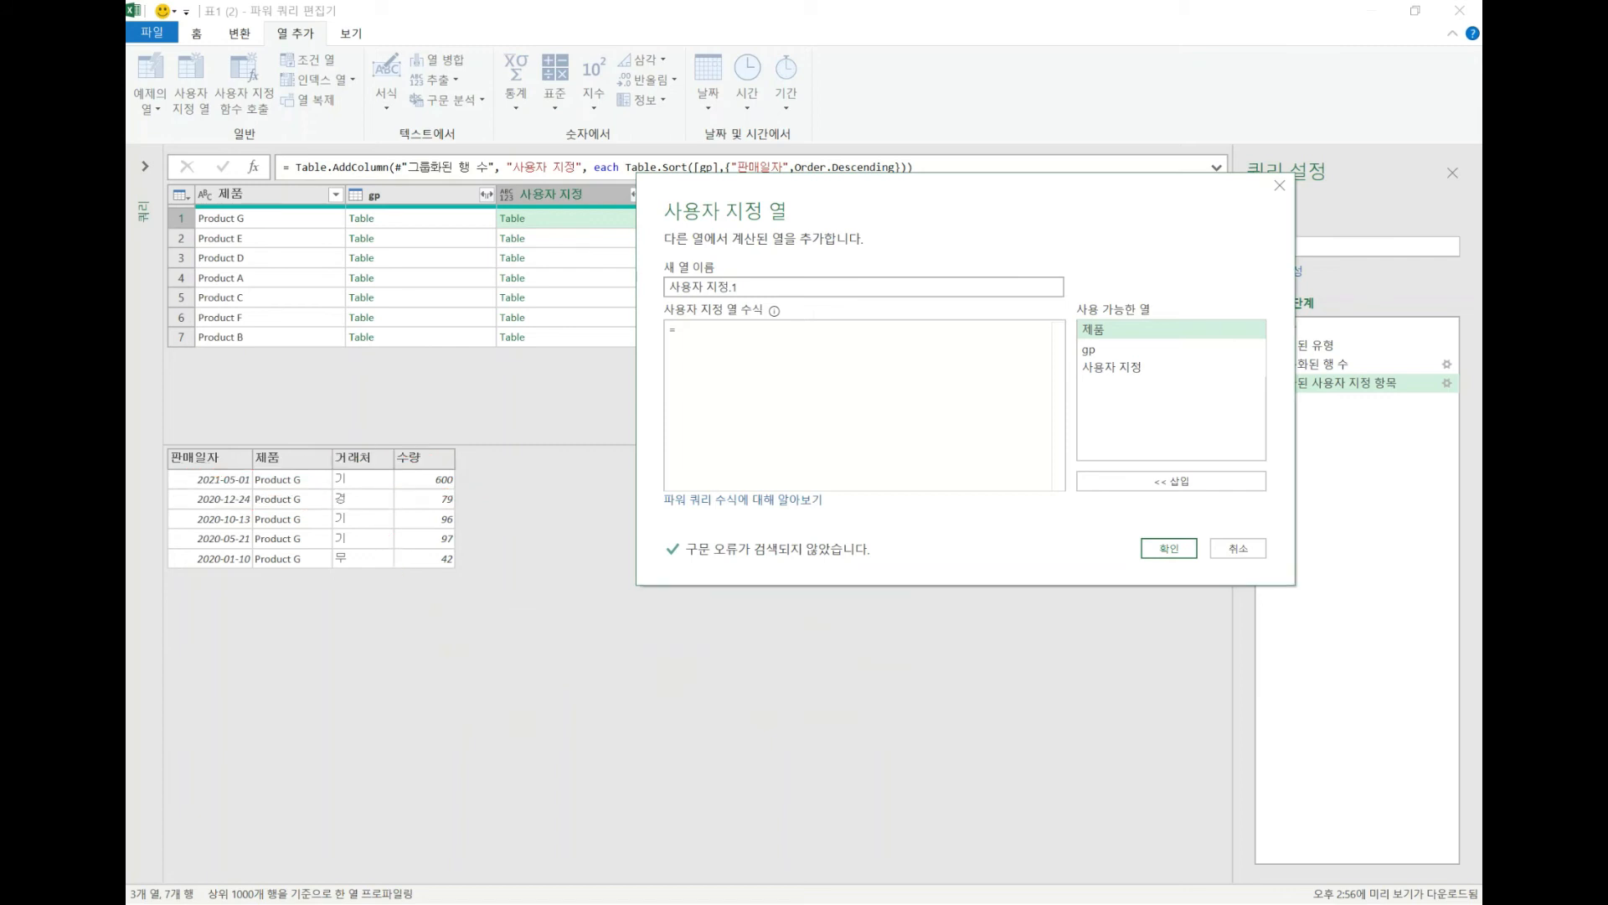
Add the custom column 사용자 지정.1 with the formula Table.First([사용자 지정])
left_click(724, 333)
type("Table.f")
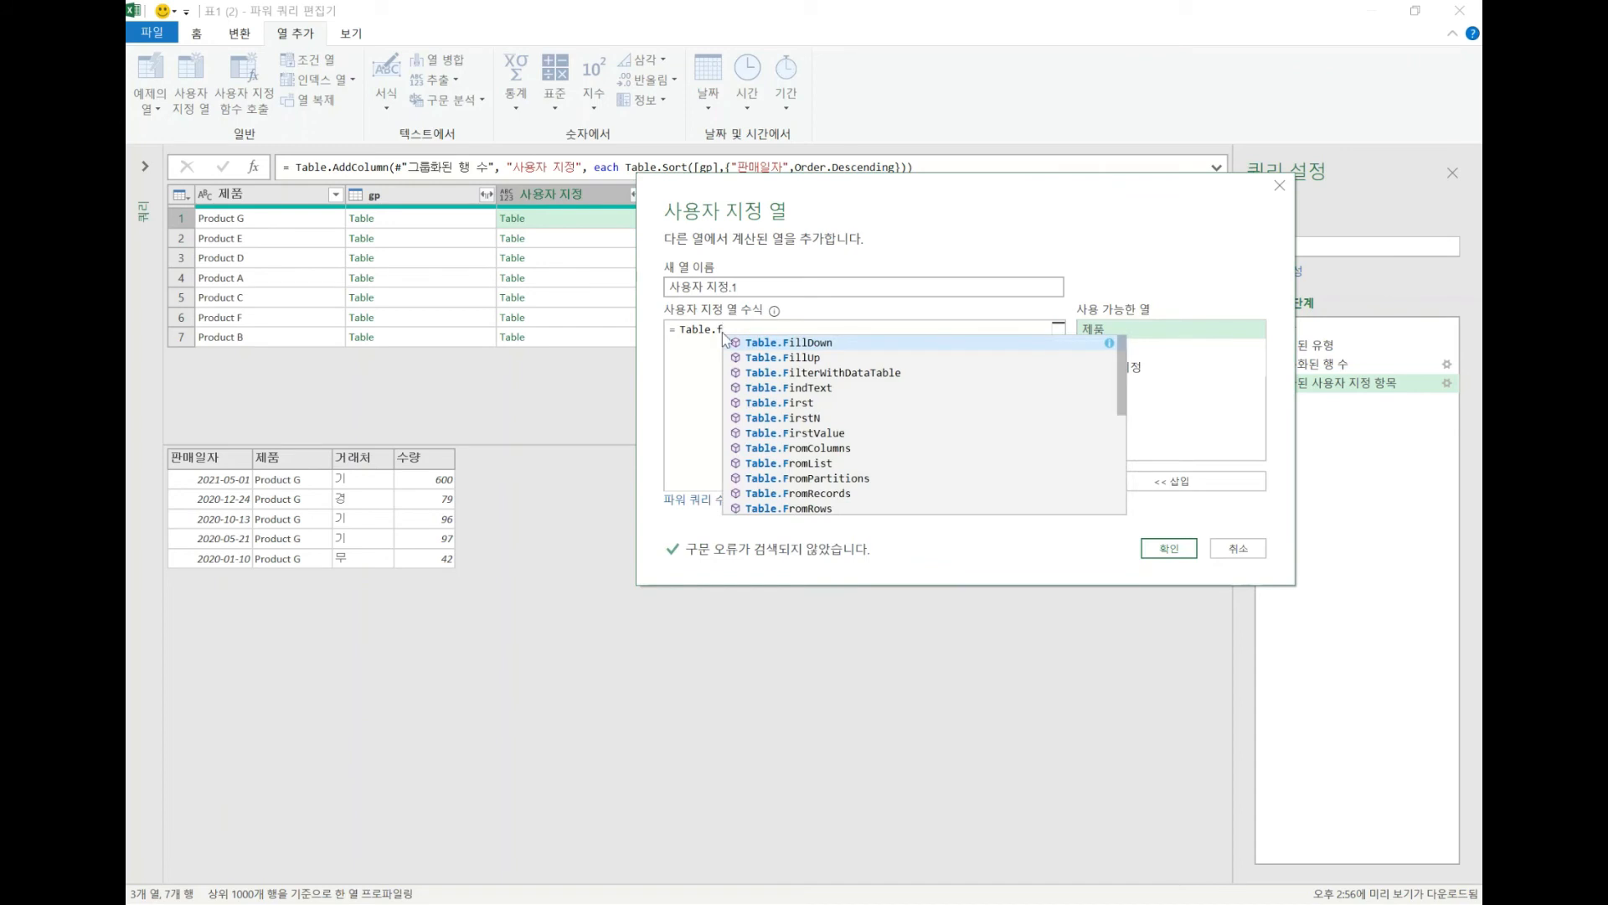
left_click(827, 404)
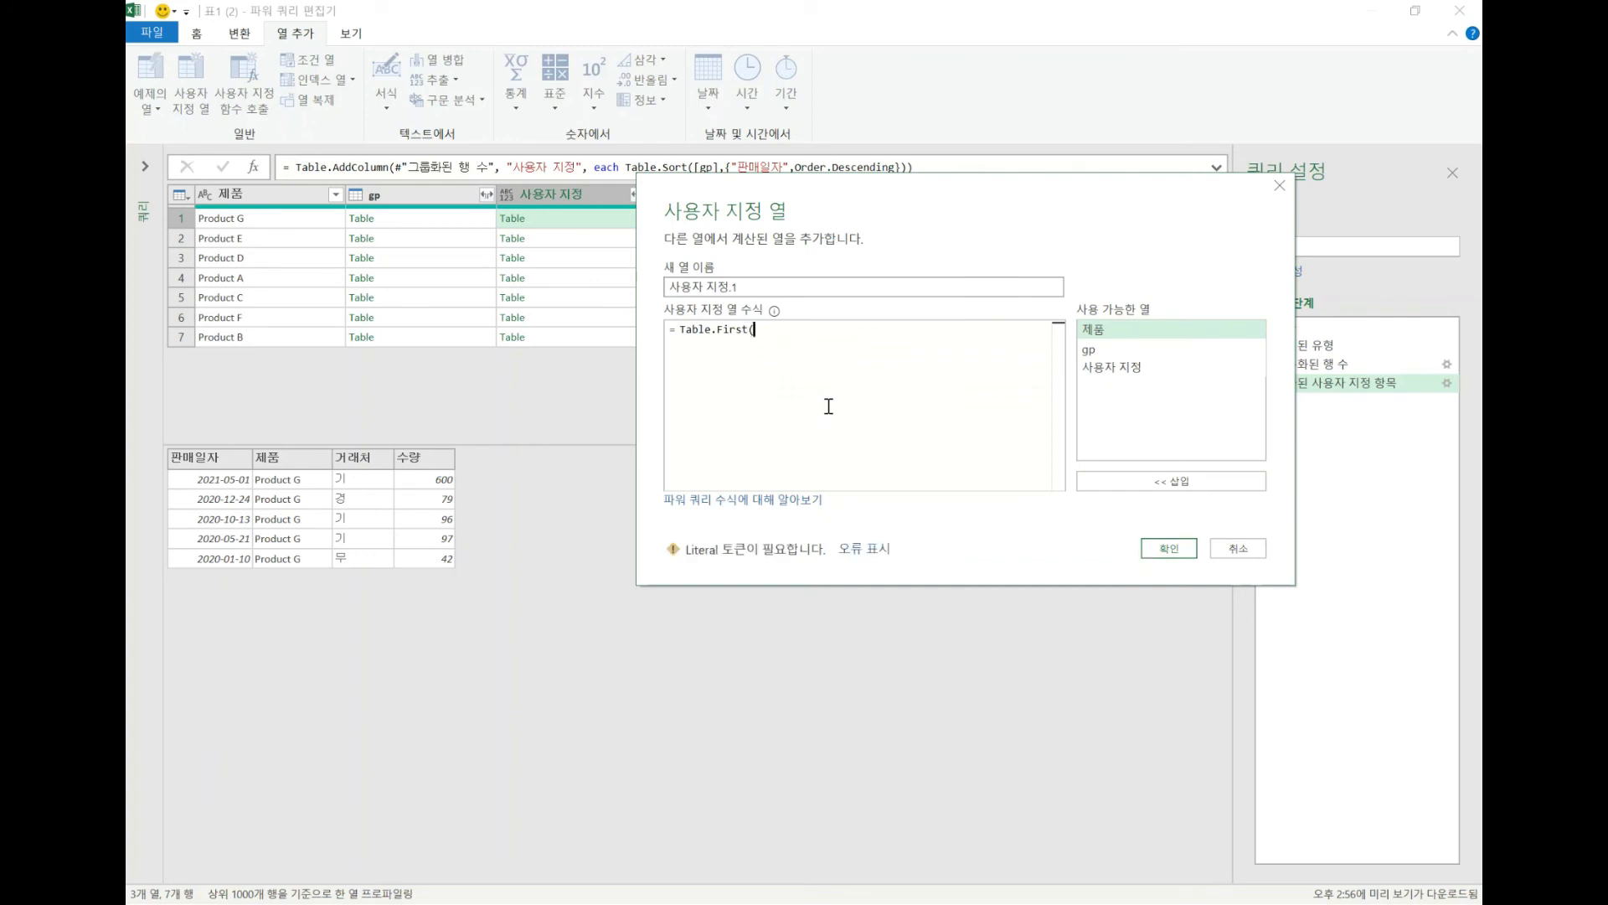
type("(")
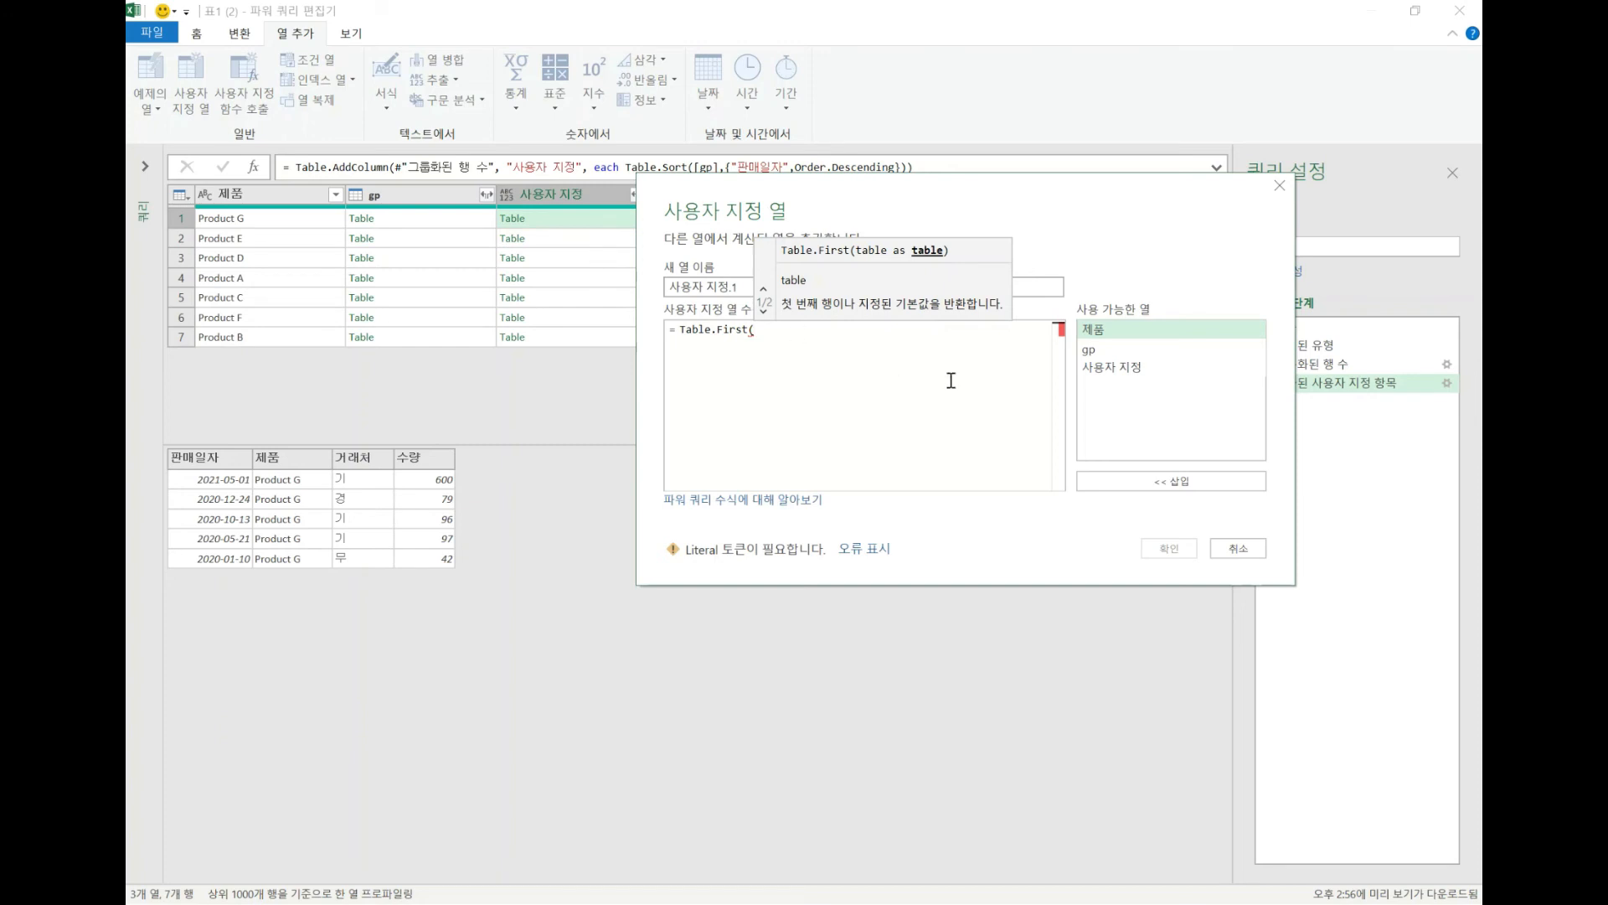
double_click(1102, 368)
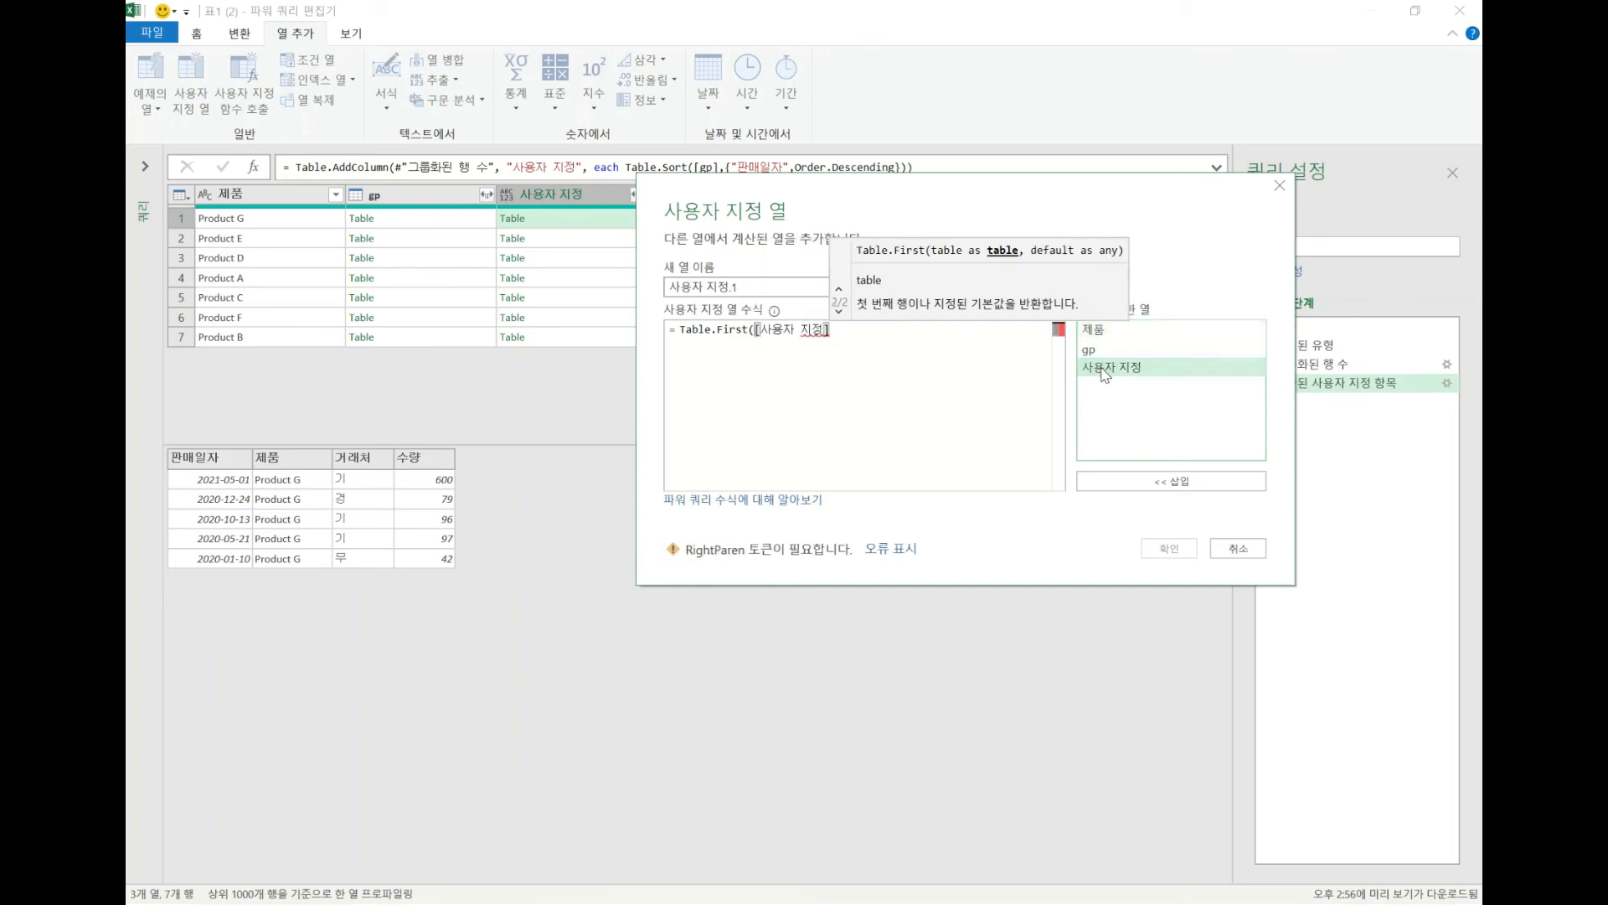
type(")")
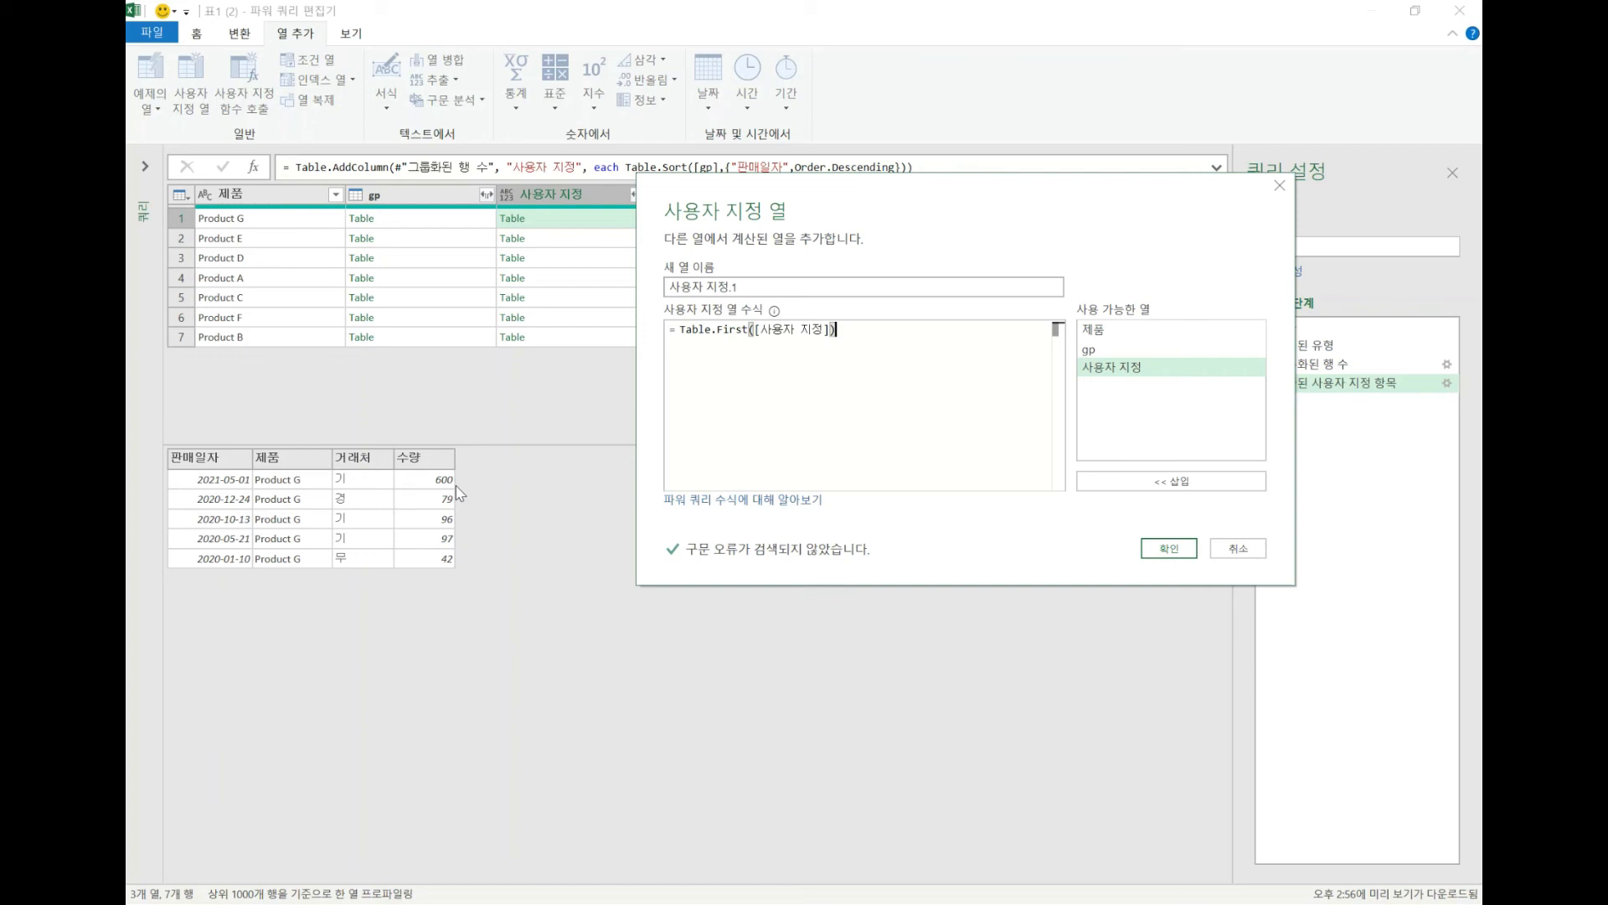
left_click(1177, 549)
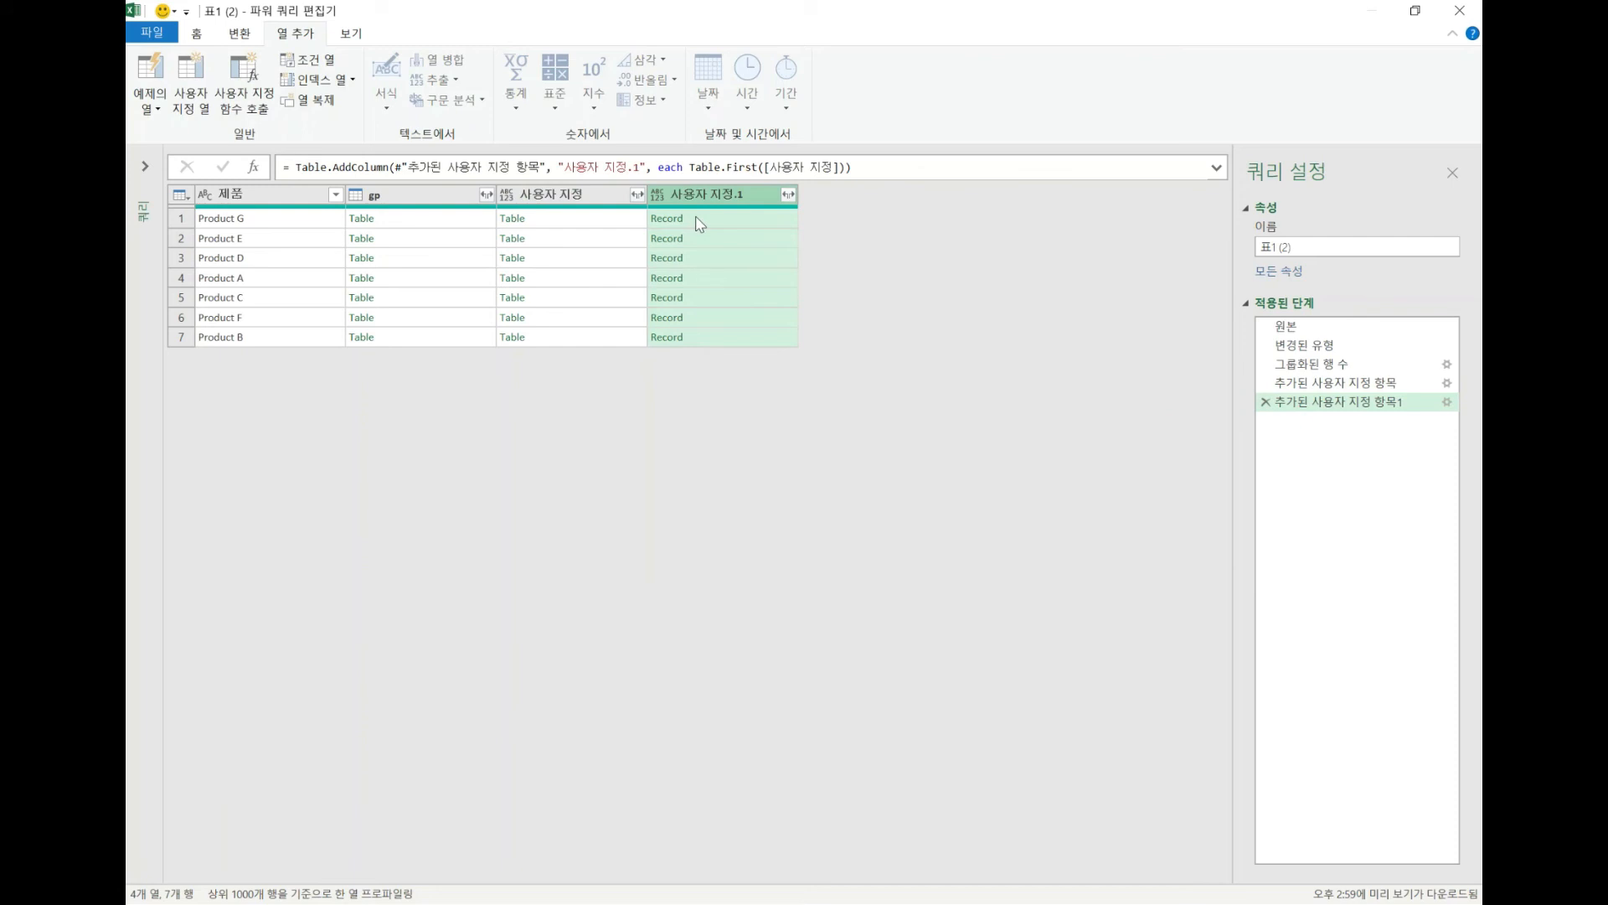
Remove the gp and 사용자 지정 columns together, keeping the 제품 and 사용자 지정.1 columns
left_click(387, 196)
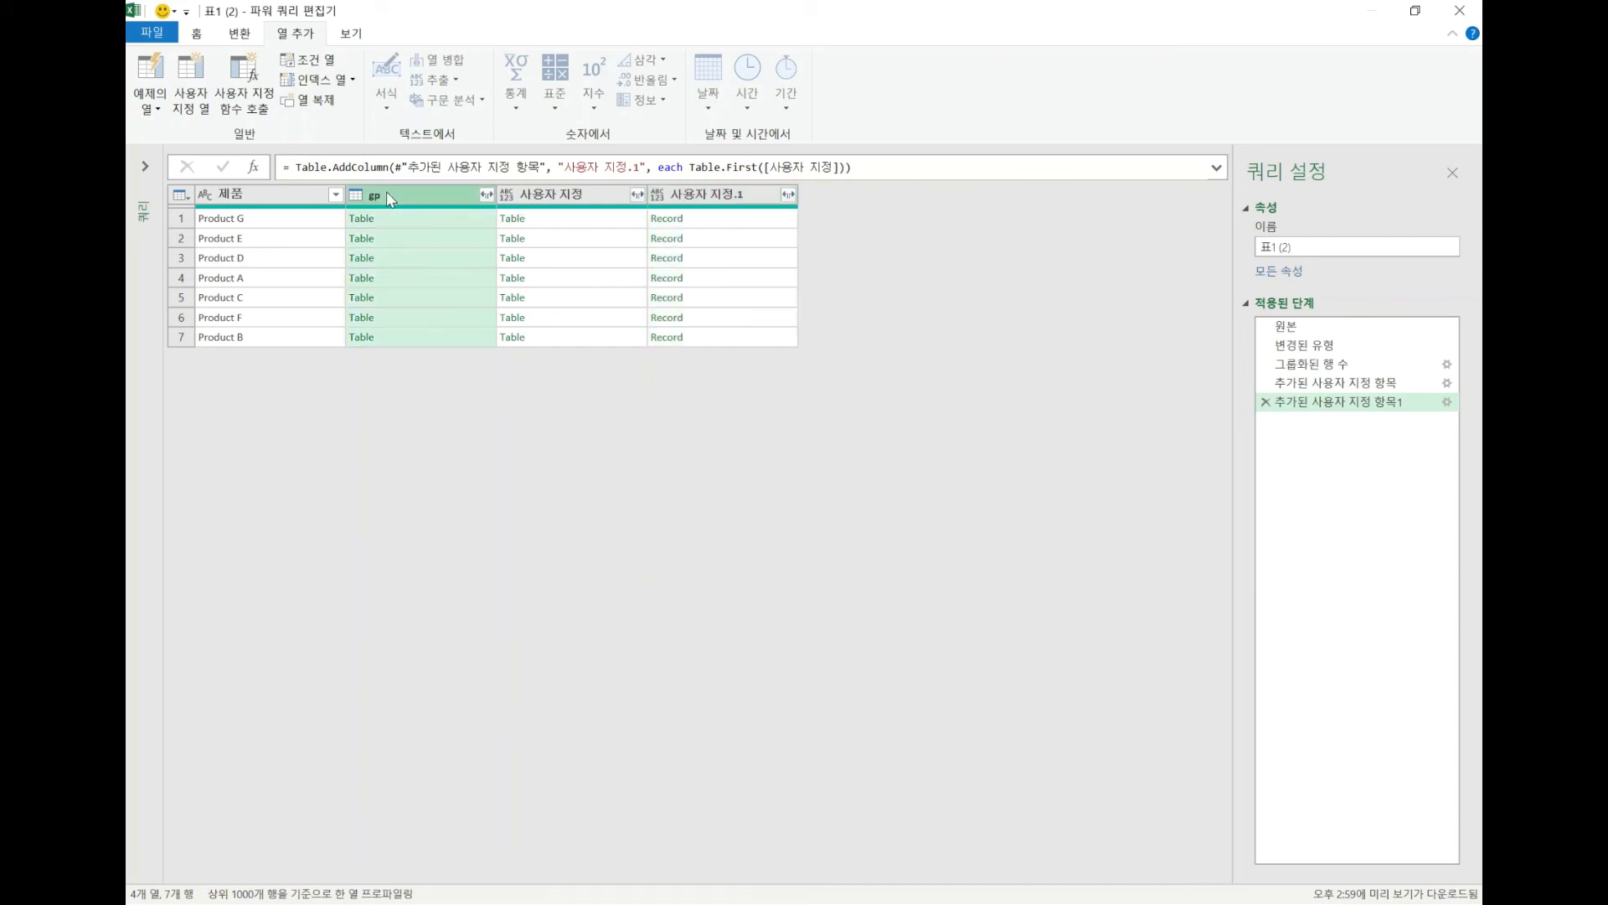
left_click(584, 198)
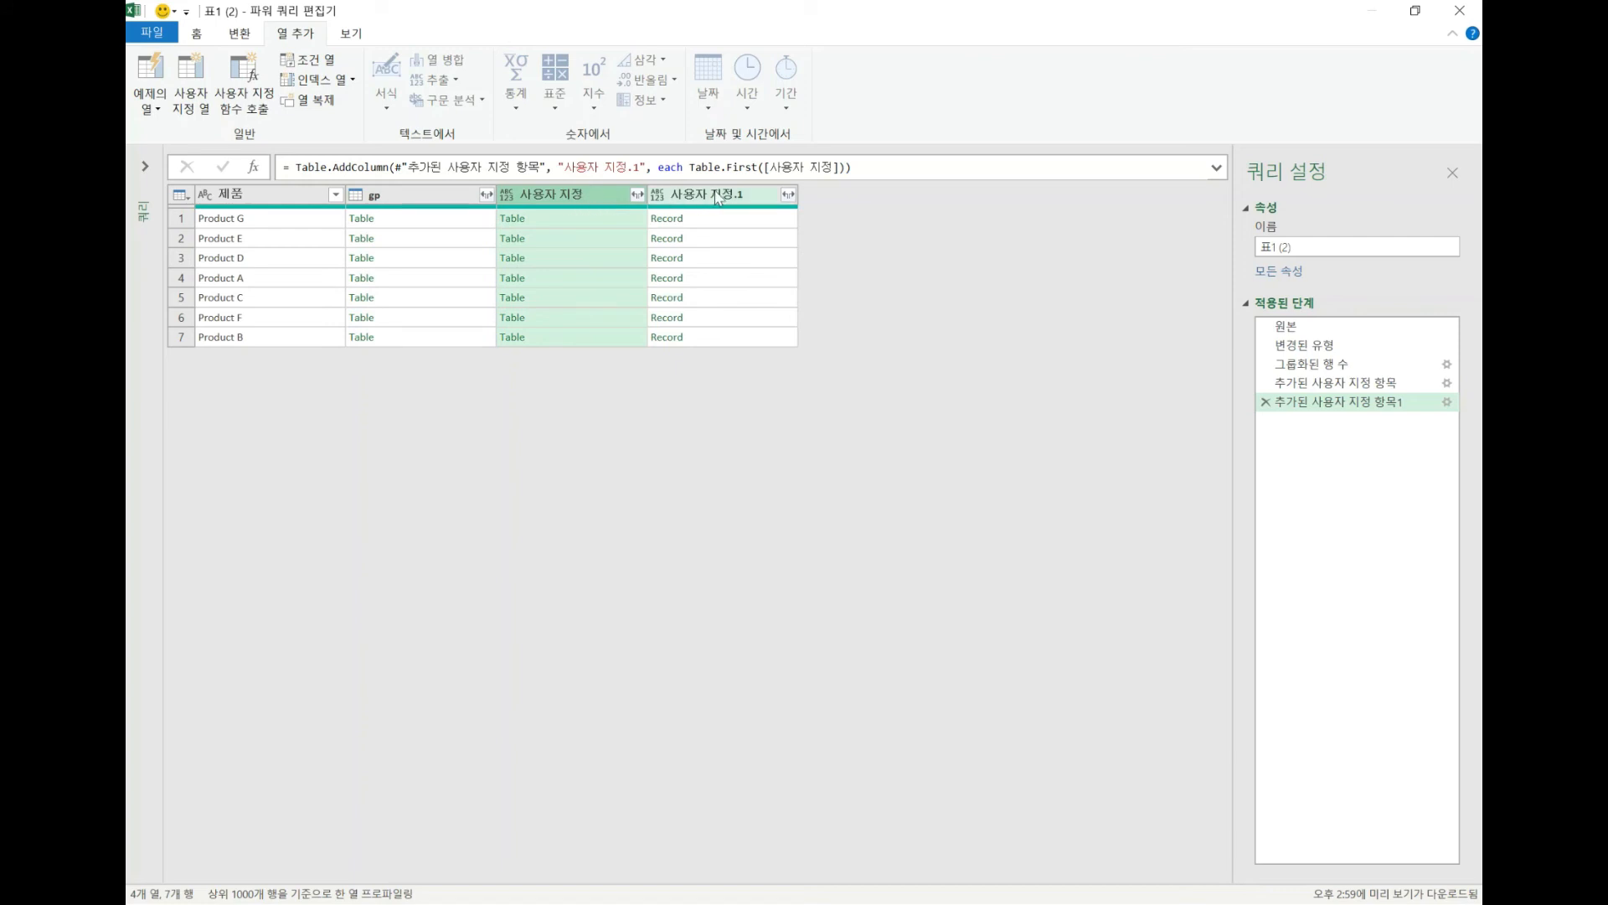
left_click(718, 198)
left_click(586, 197)
left_click(405, 201)
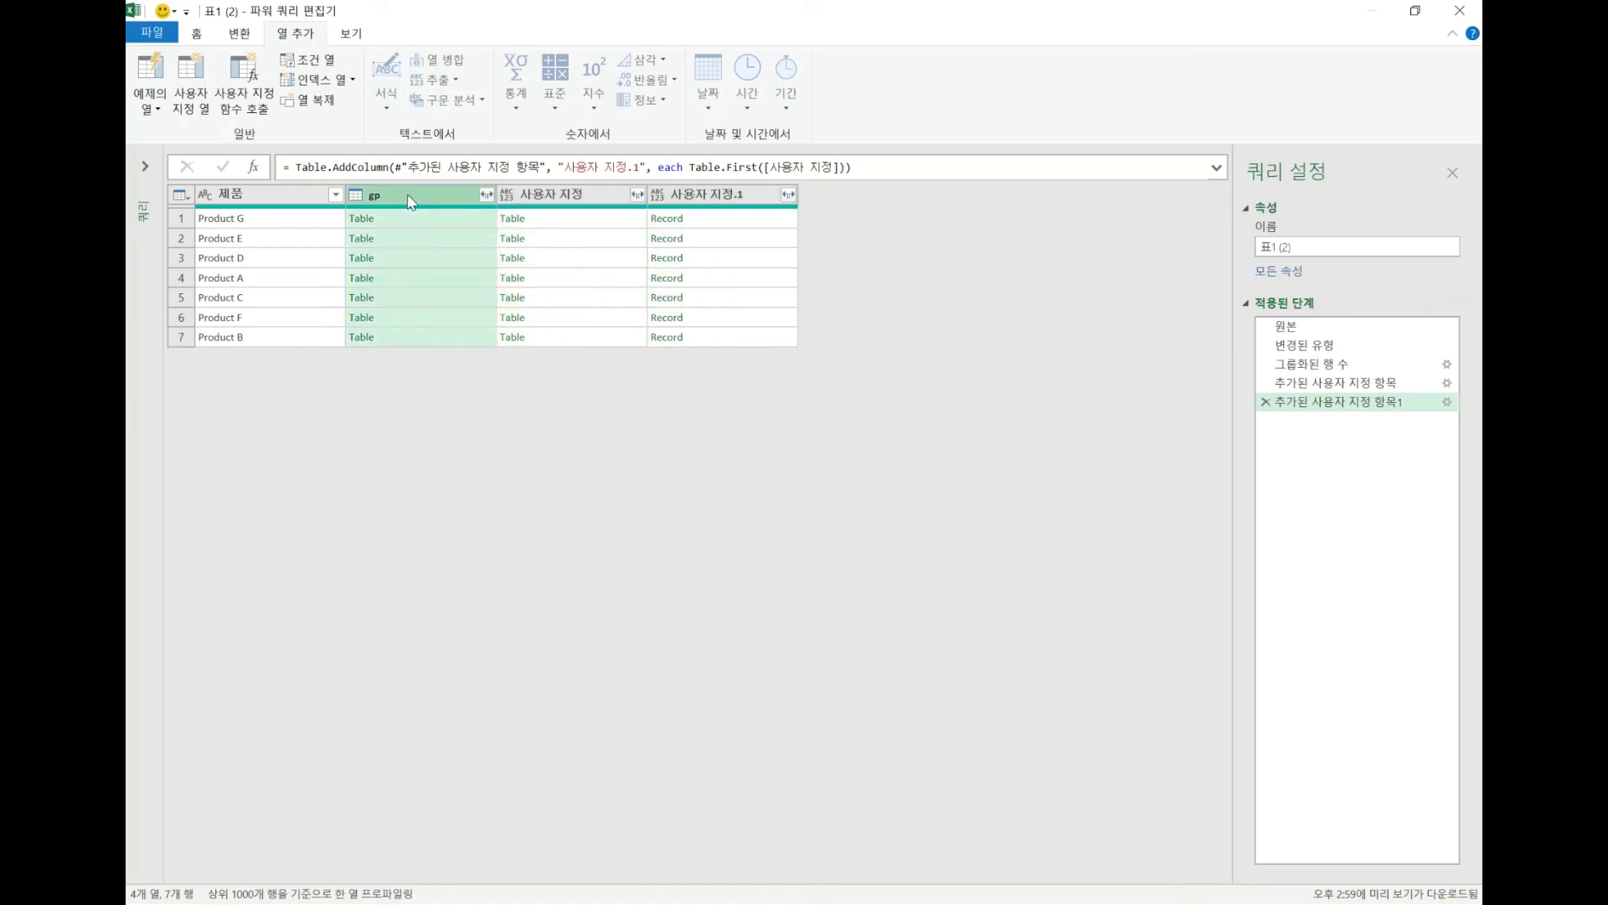
left_click(586, 197, "ctrl")
right_click(587, 199)
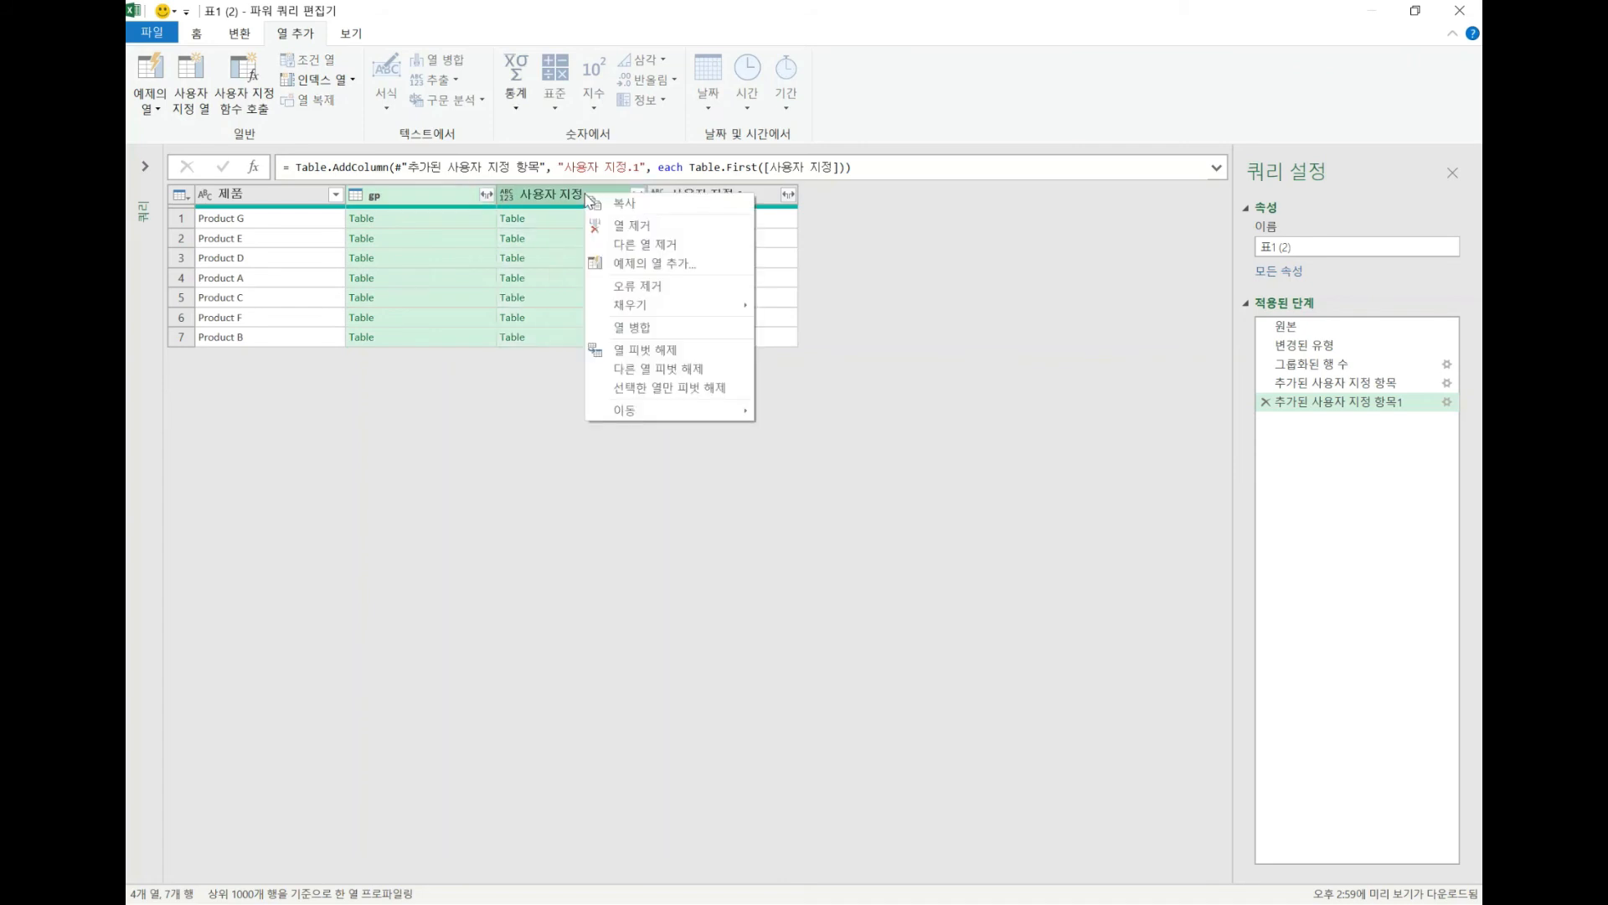
left_click(612, 226)
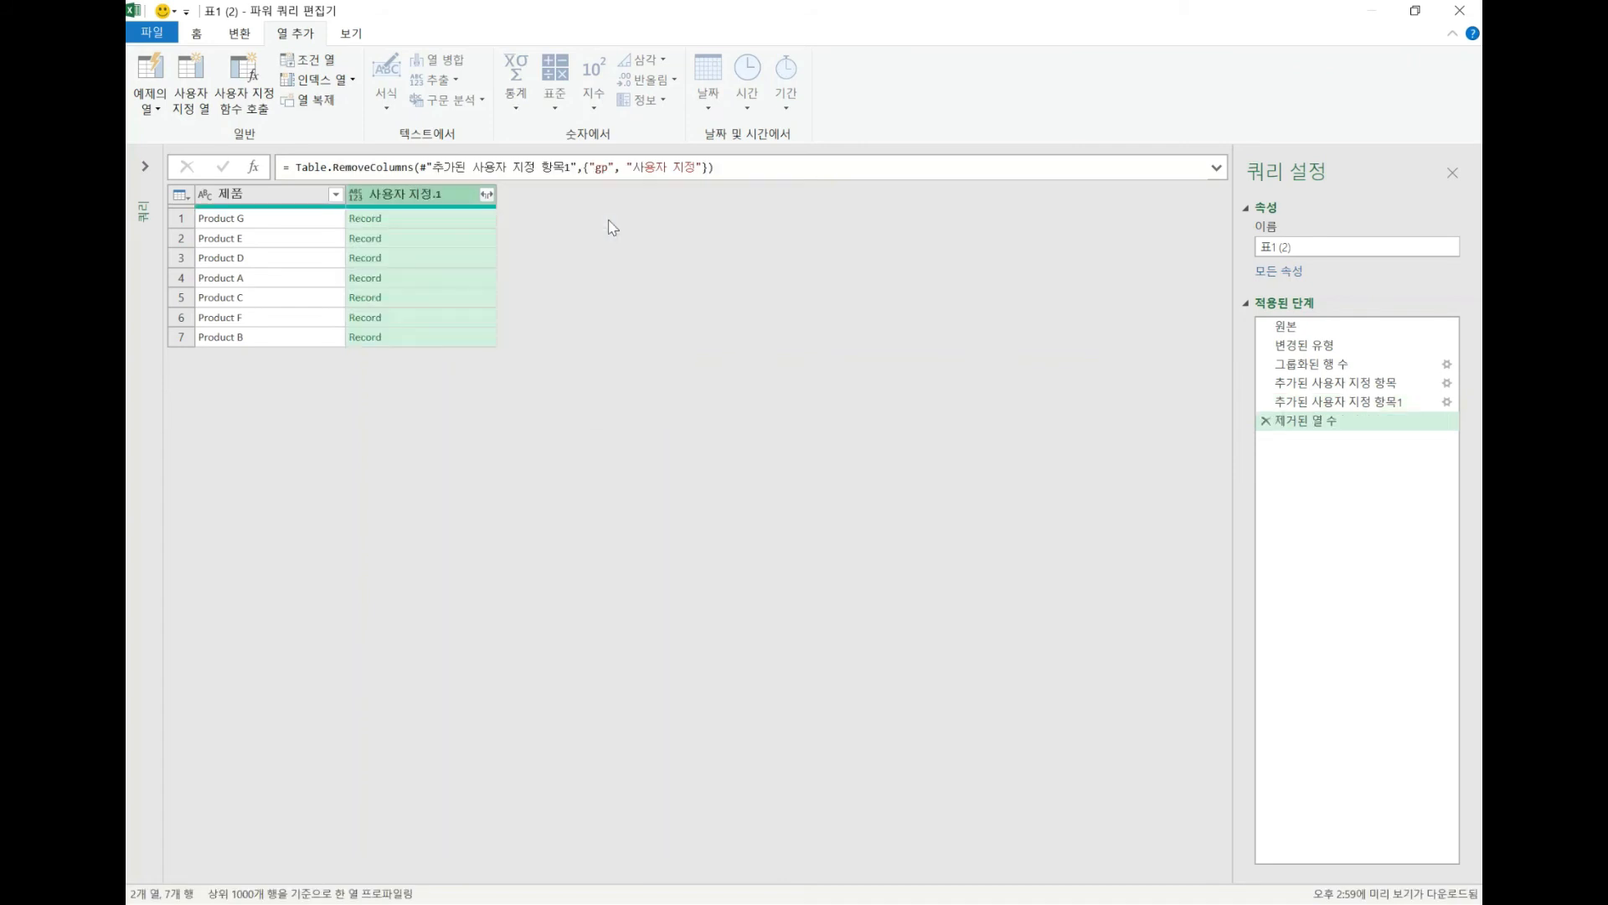
Preview Product G's record in the 사용자 지정.1 column
left_click(424, 221)
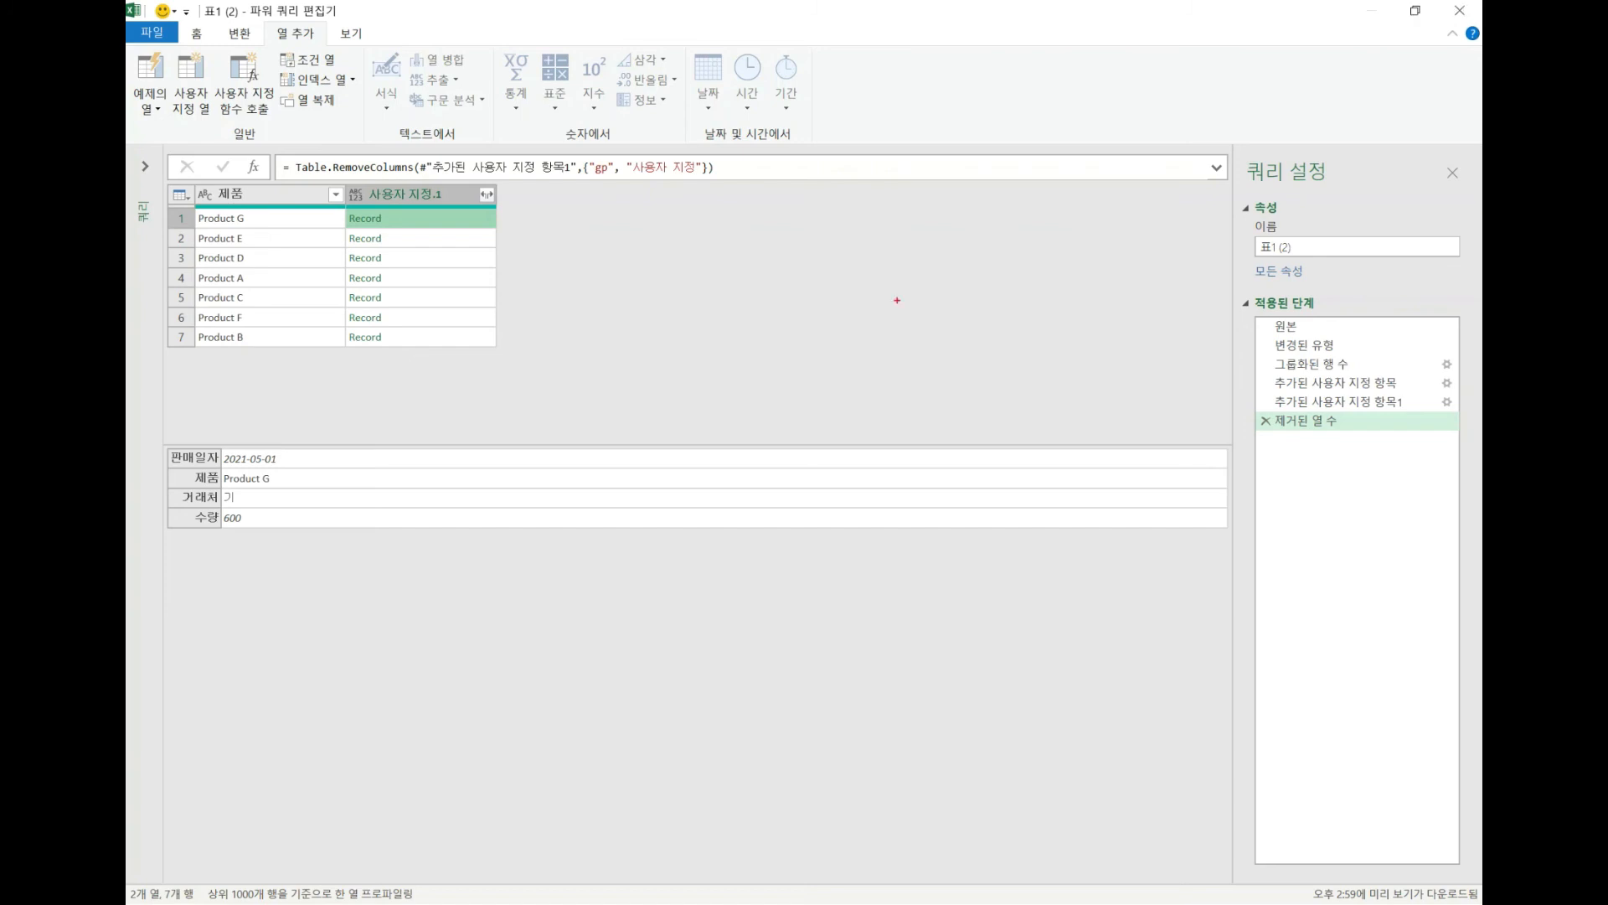
mouse_move(438, 577)
left_mouse_down()
mouse_move(425, 663)
mouse_move(678, 575)
mouse_move(997, 626)
mouse_move(749, 662)
mouse_move(422, 668)
left_mouse_up()
left_click_drag(553, 584, 560, 690)
left_click_drag(442, 624, 449, 647)
left_click_drag(457, 628, 490, 652)
left_click_drag(500, 628, 505, 634)
left_click_drag(516, 627, 546, 677)
left_click_drag(694, 577, 694, 674)
mouse_move(585, 624)
left_mouse_down()
mouse_move(584, 687)
mouse_move(625, 625)
mouse_move(670, 650)
left_mouse_up()
left_click_drag(834, 622, 834, 654)
left_click_drag(834, 586, 836, 677)
left_click_drag(769, 610, 780, 636)
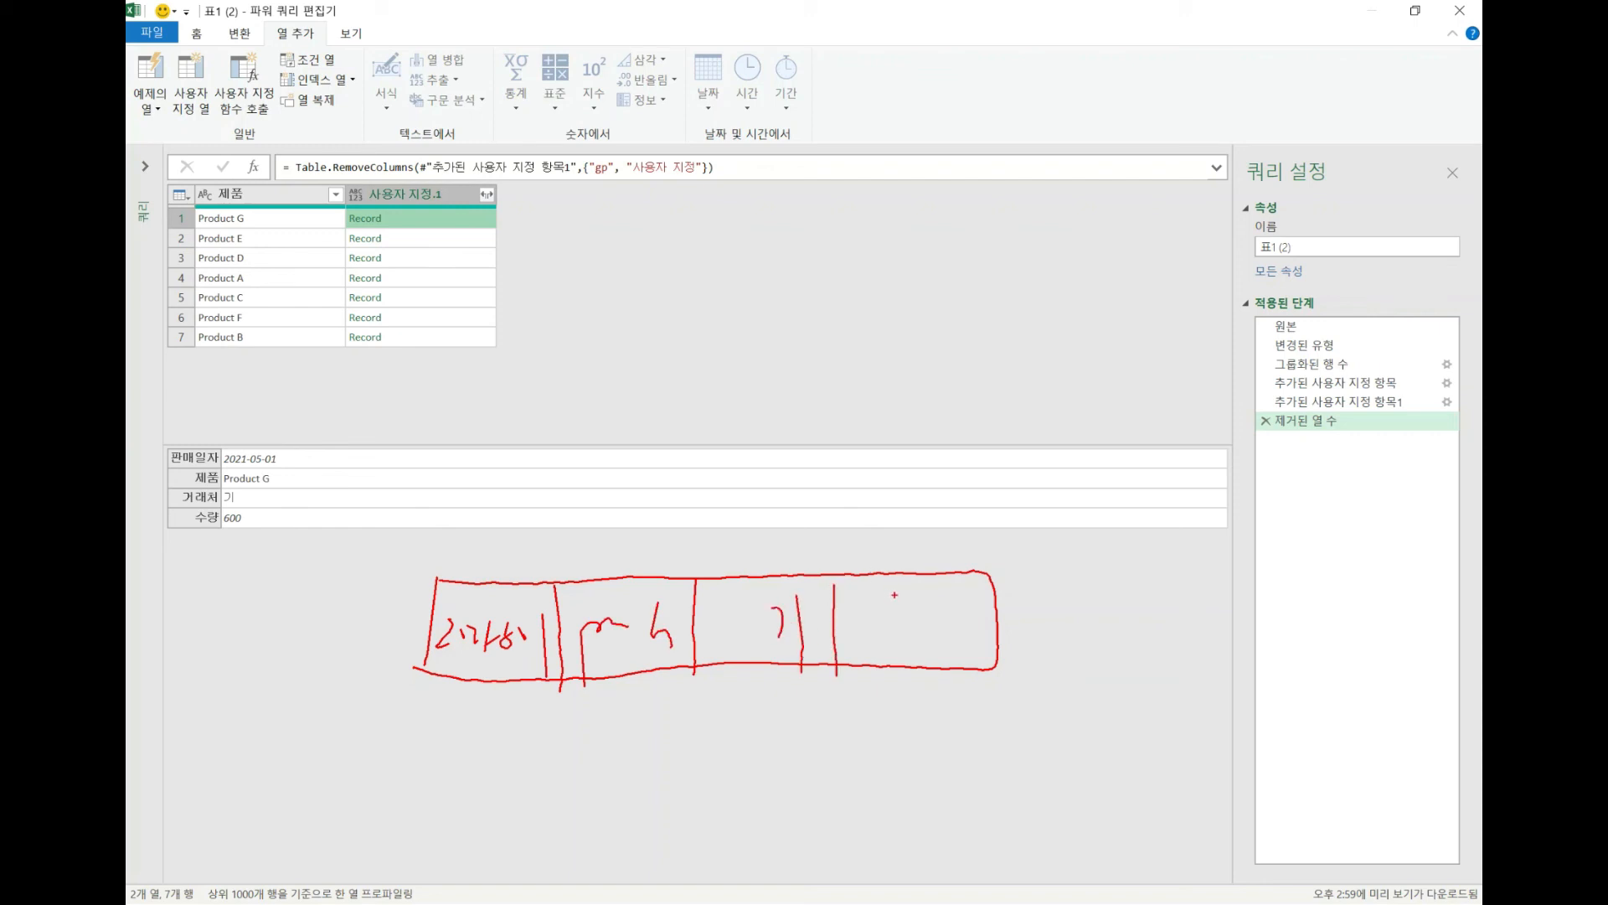
mouse_move(900, 590)
left_mouse_down()
mouse_move(880, 627)
mouse_move(945, 615)
left_mouse_up()
left_click_drag(434, 682, 976, 671)
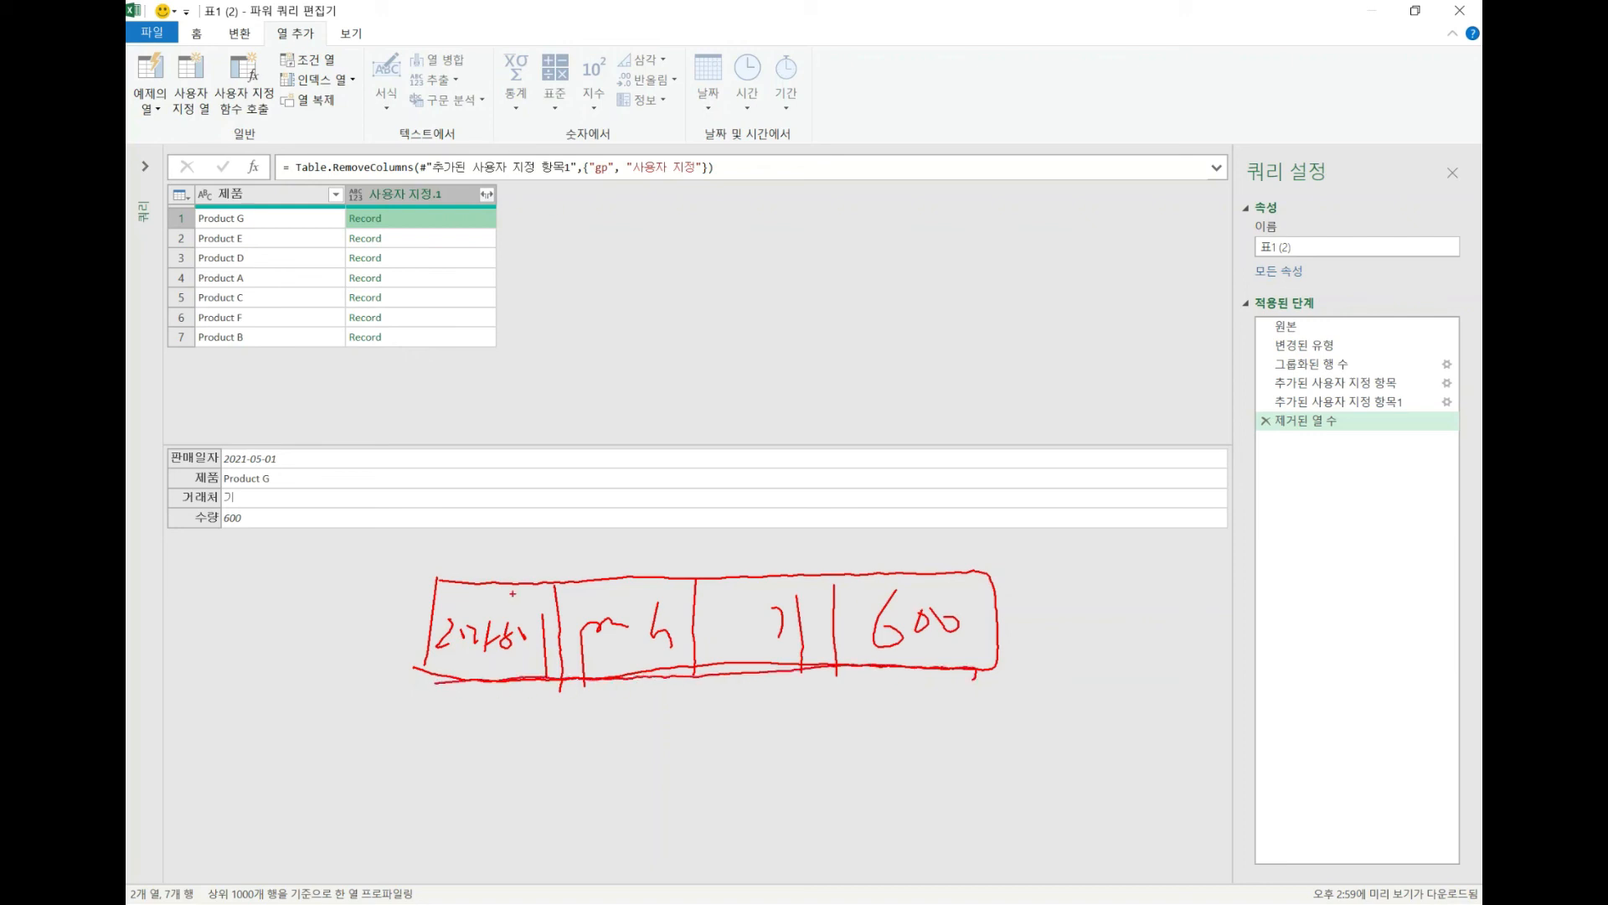
mouse_move(441, 580)
left_mouse_down()
mouse_move(679, 537)
mouse_move(989, 533)
mouse_move(990, 590)
left_mouse_up()
left_click_drag(554, 540, 553, 603)
mouse_move(453, 544)
left_mouse_down()
mouse_move(485, 543)
mouse_move(482, 572)
mouse_move(624, 571)
left_mouse_up()
left_click_drag(720, 555, 743, 553)
left_click_drag(747, 545, 748, 570)
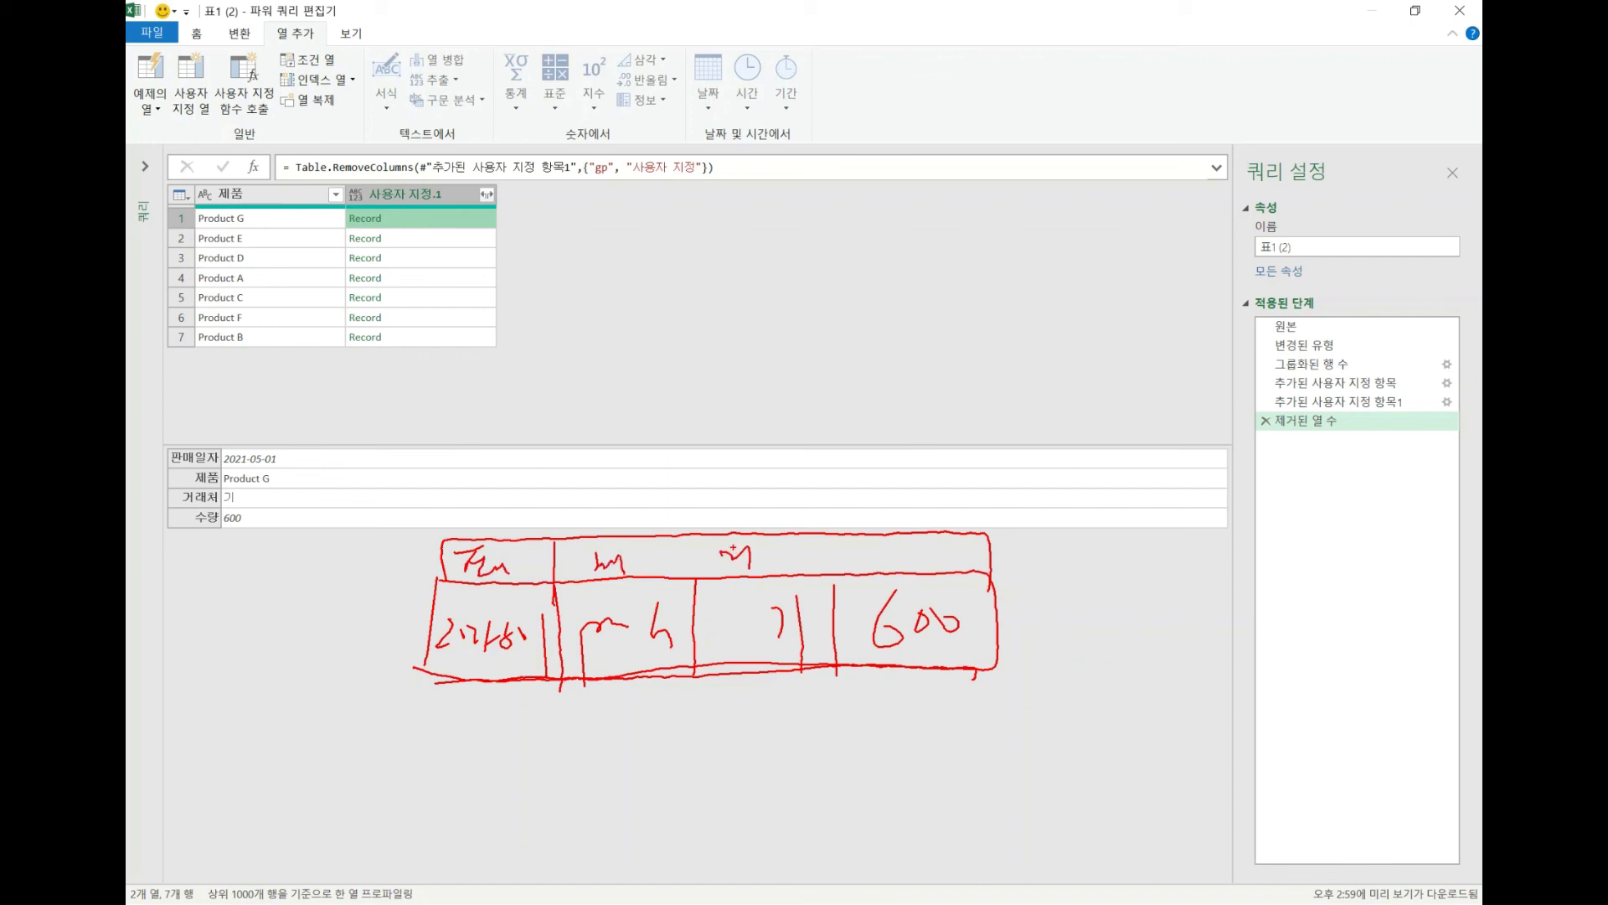
mouse_move(276, 235)
left_mouse_down()
mouse_move(388, 584)
mouse_move(427, 577)
left_mouse_up()
left_click_drag(414, 680, 877, 666)
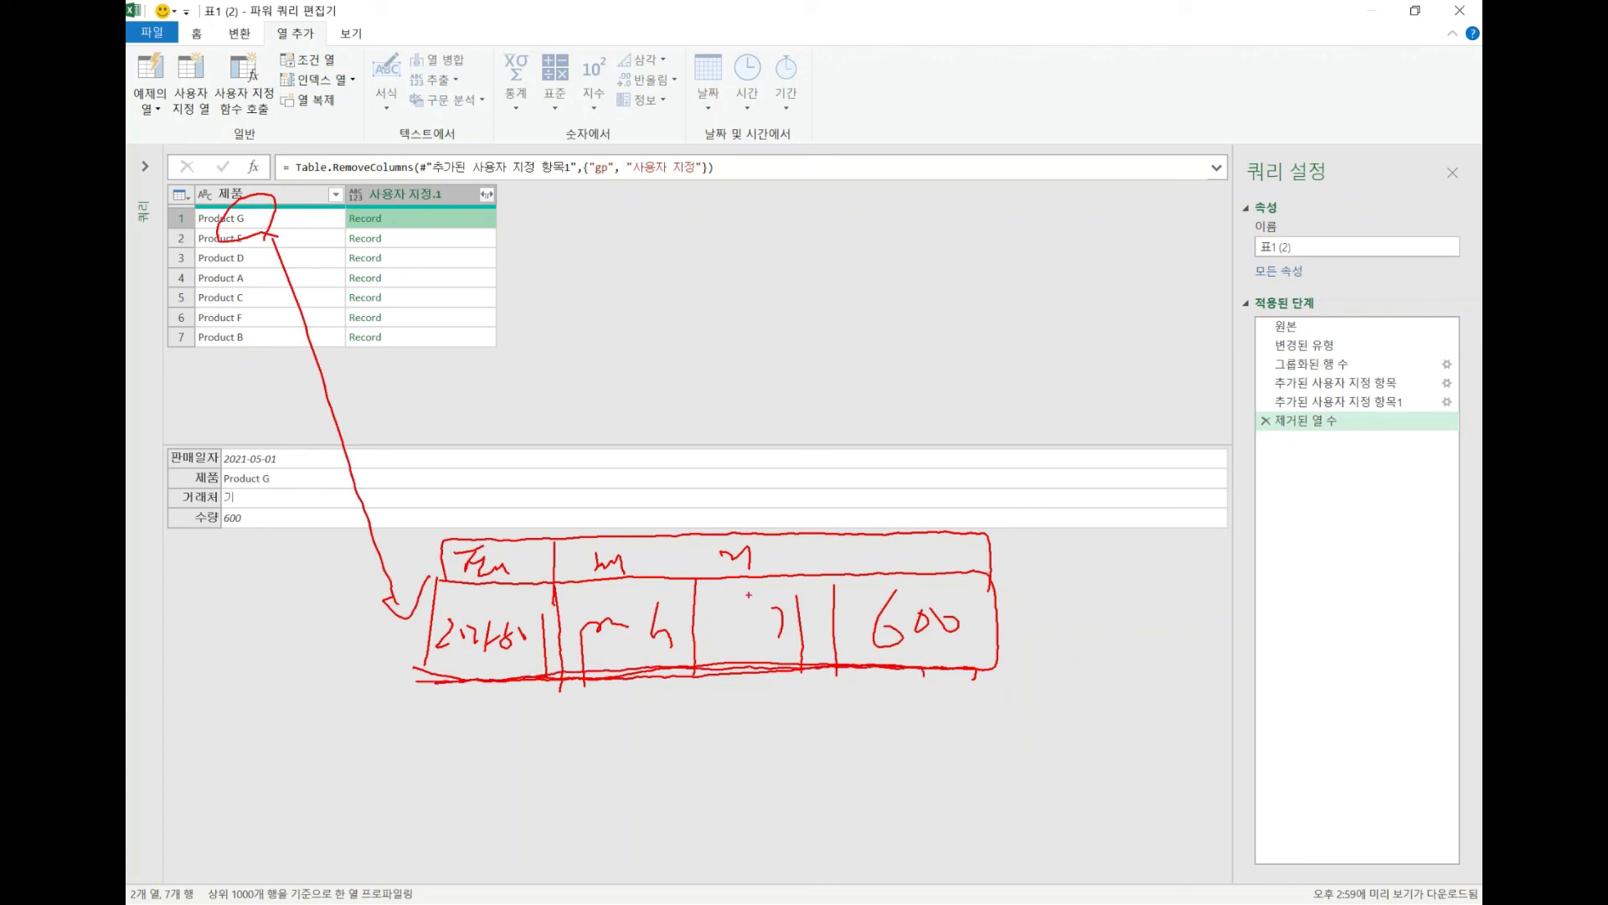
mouse_move(271, 605)
left_mouse_down()
mouse_move(205, 596)
mouse_move(188, 429)
mouse_move(341, 523)
mouse_move(189, 590)
mouse_move(242, 406)
mouse_move(347, 555)
mouse_move(251, 605)
left_mouse_up()
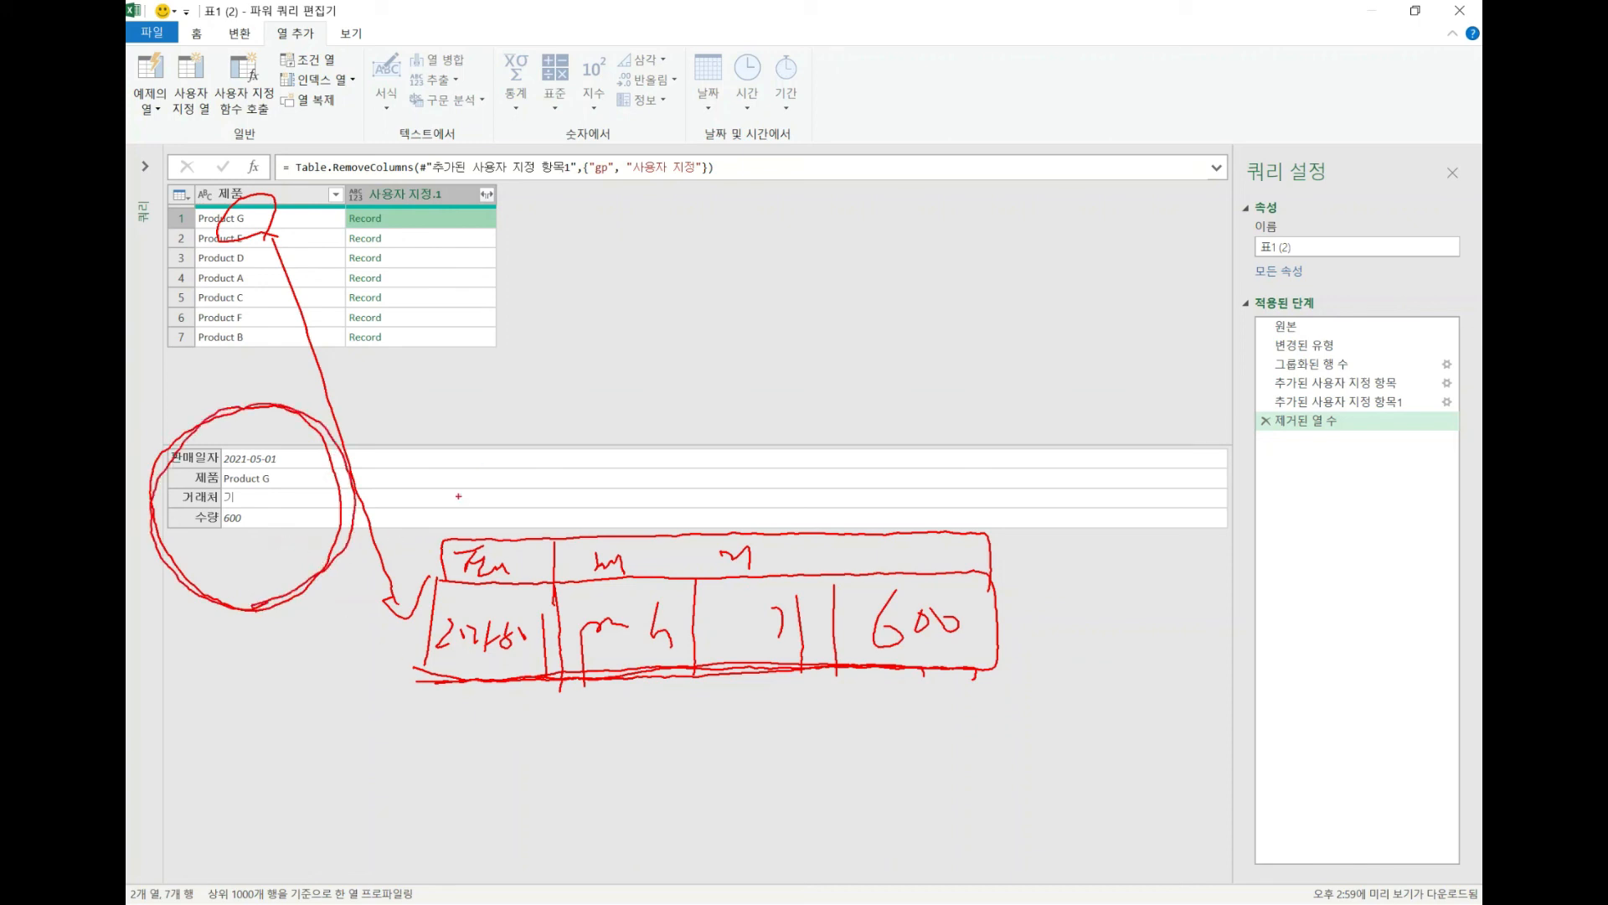
mouse_move(524, 422)
left_mouse_down()
mouse_move(520, 531)
mouse_move(542, 484)
mouse_move(522, 526)
left_mouse_up()
left_click_drag(488, 460, 520, 530)
left_click_drag(520, 530, 555, 489)
left_click_drag(536, 423, 521, 534)
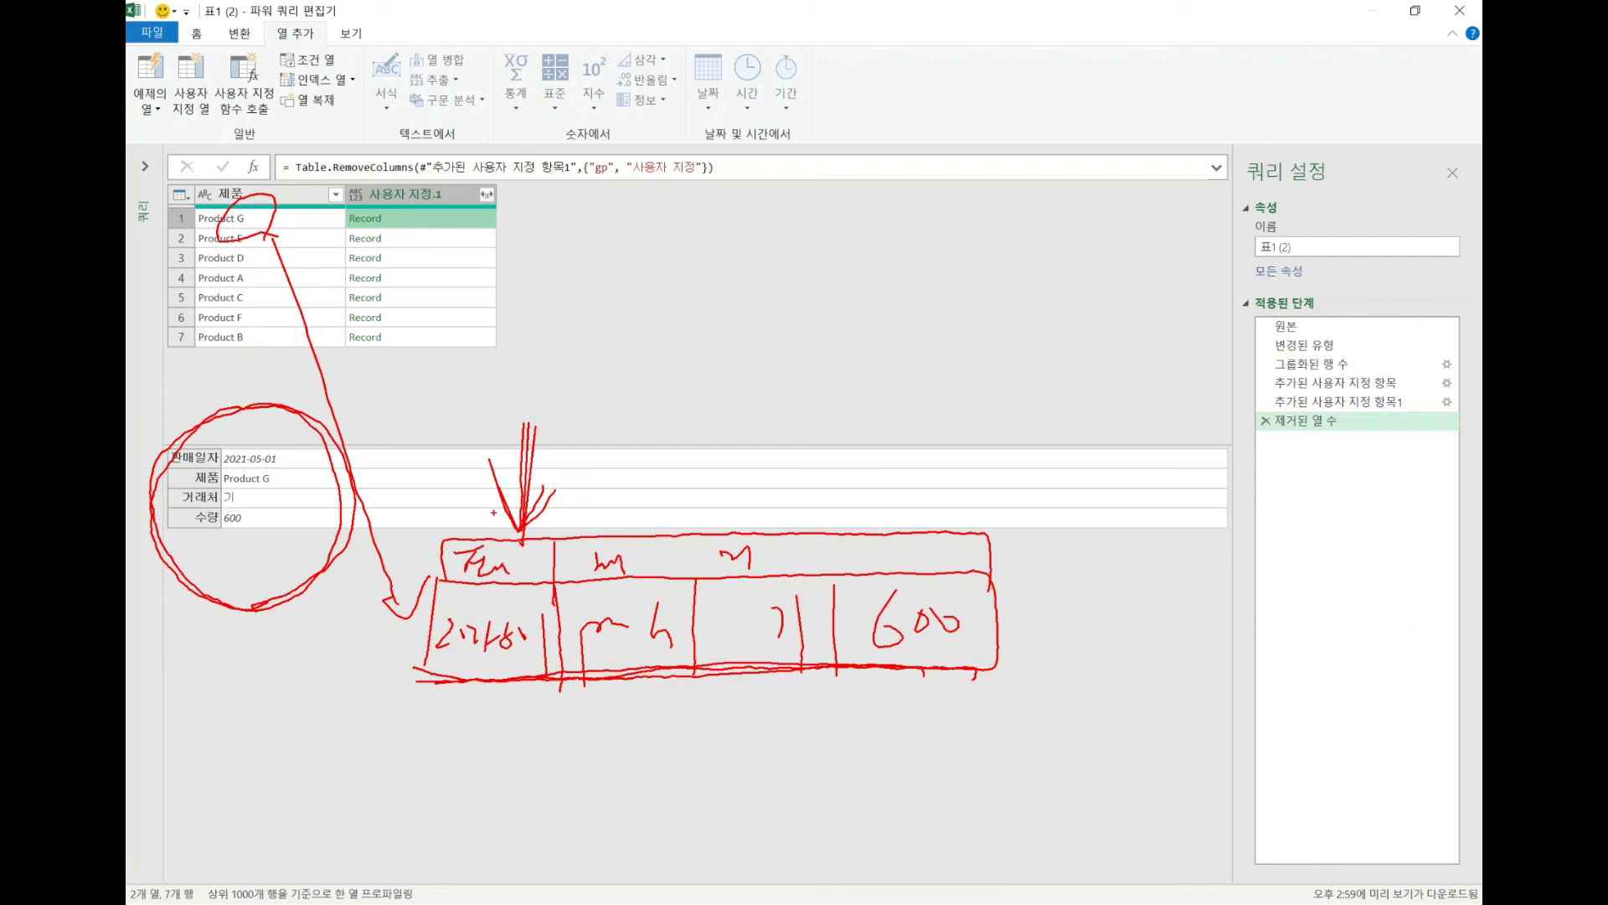
key("Escape")
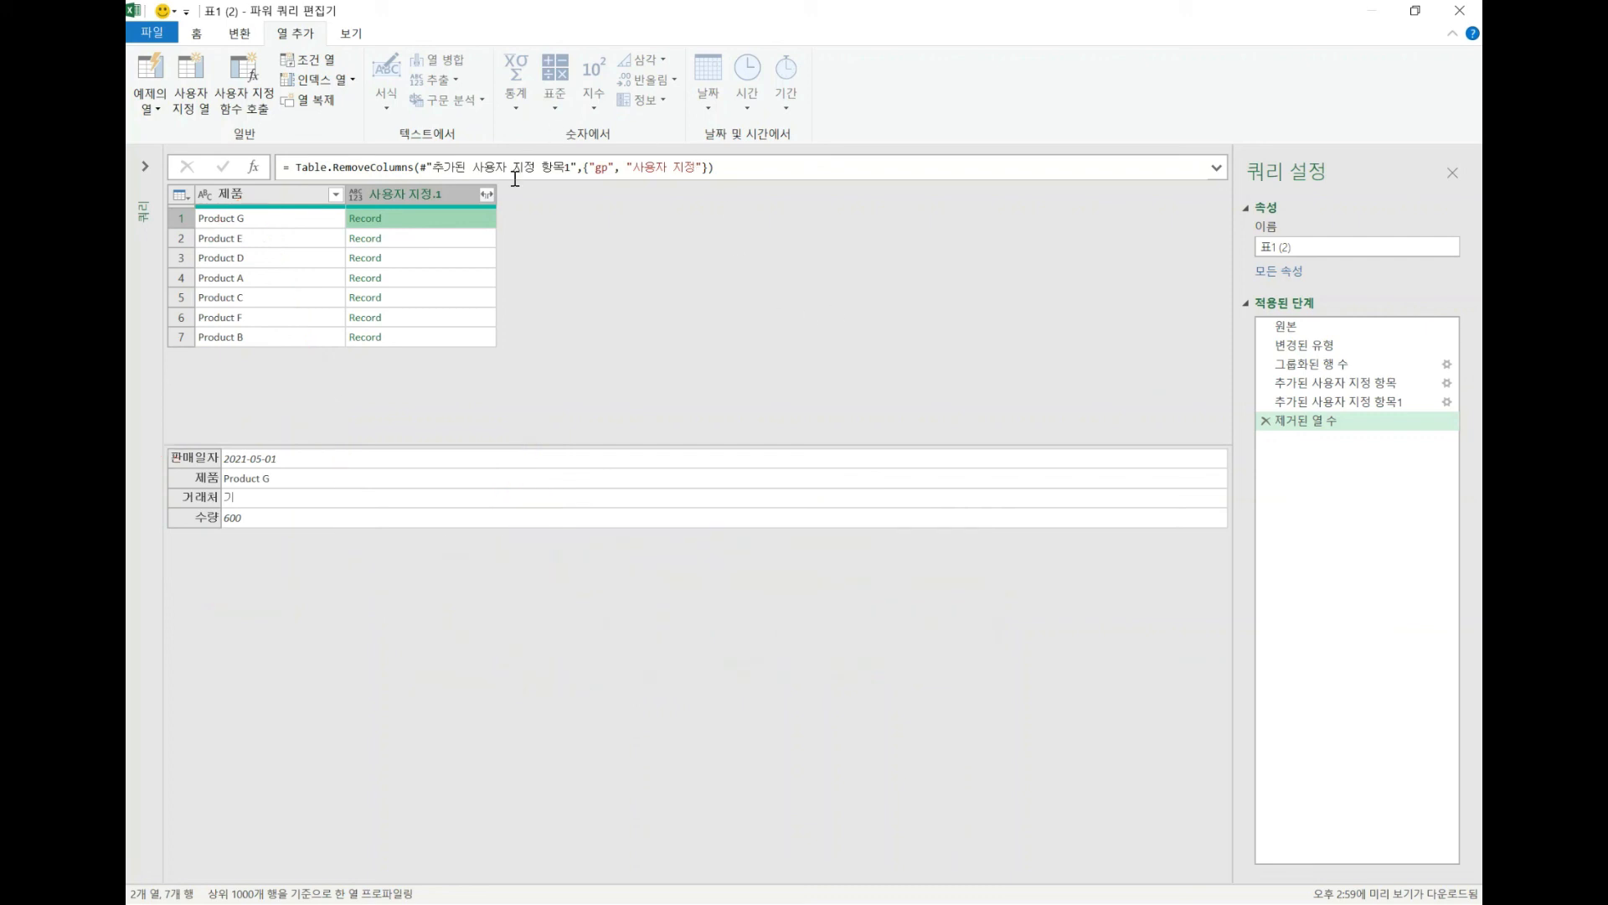
Expand the 사용자 지정.1 records into 판매일자, 거래처 and 수량, leaving out 제품 and the original column name prefix
left_click(486, 195)
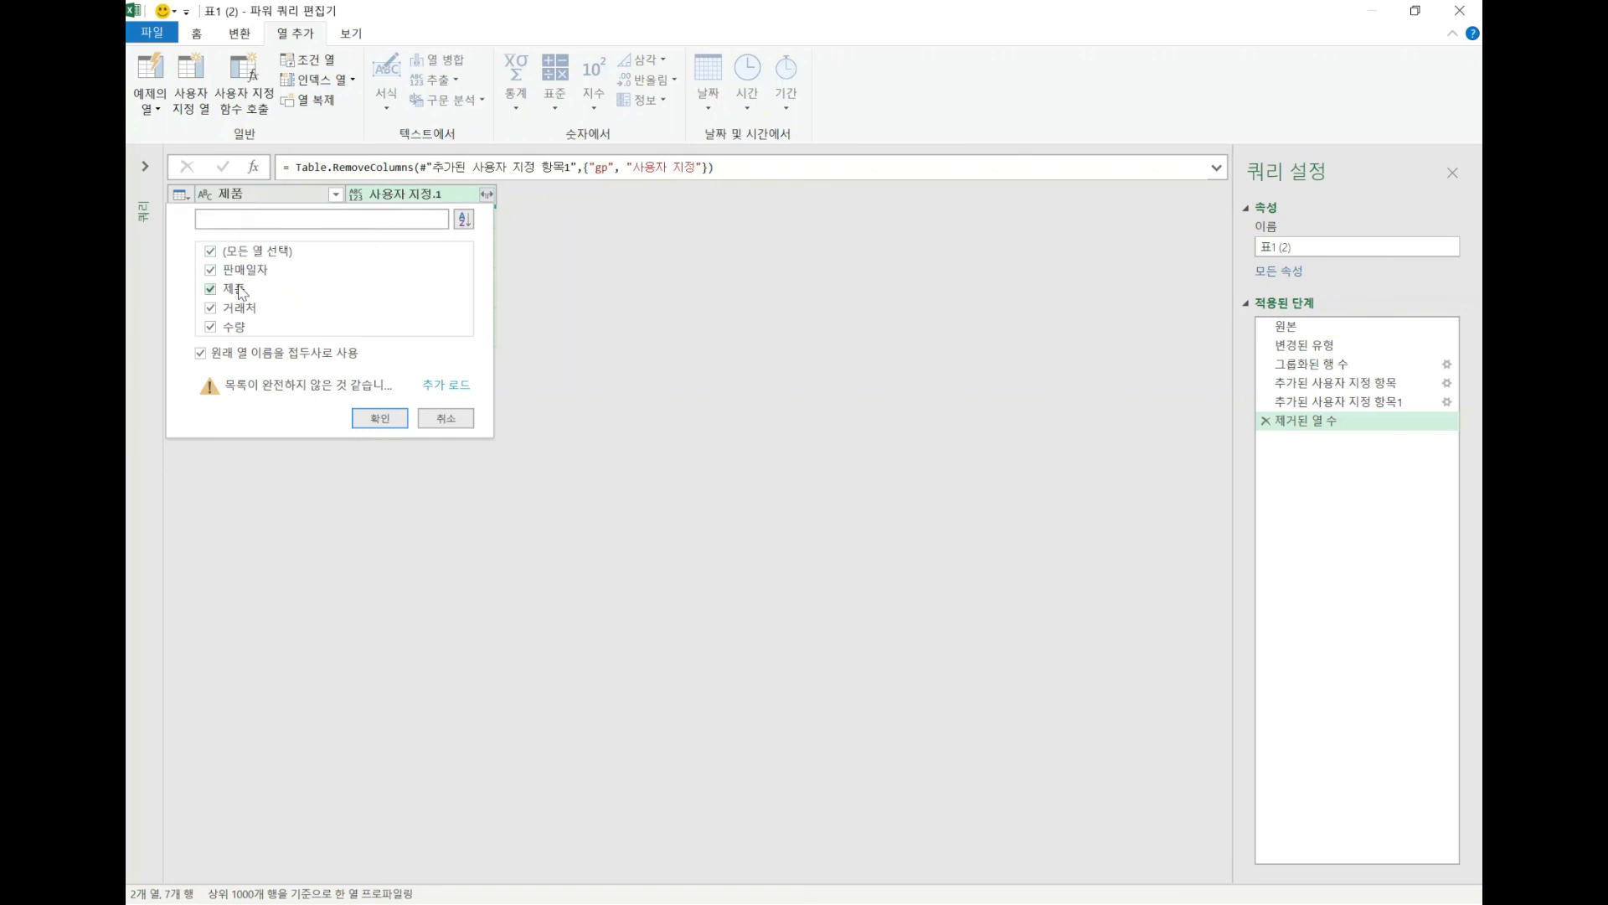
left_click(210, 289)
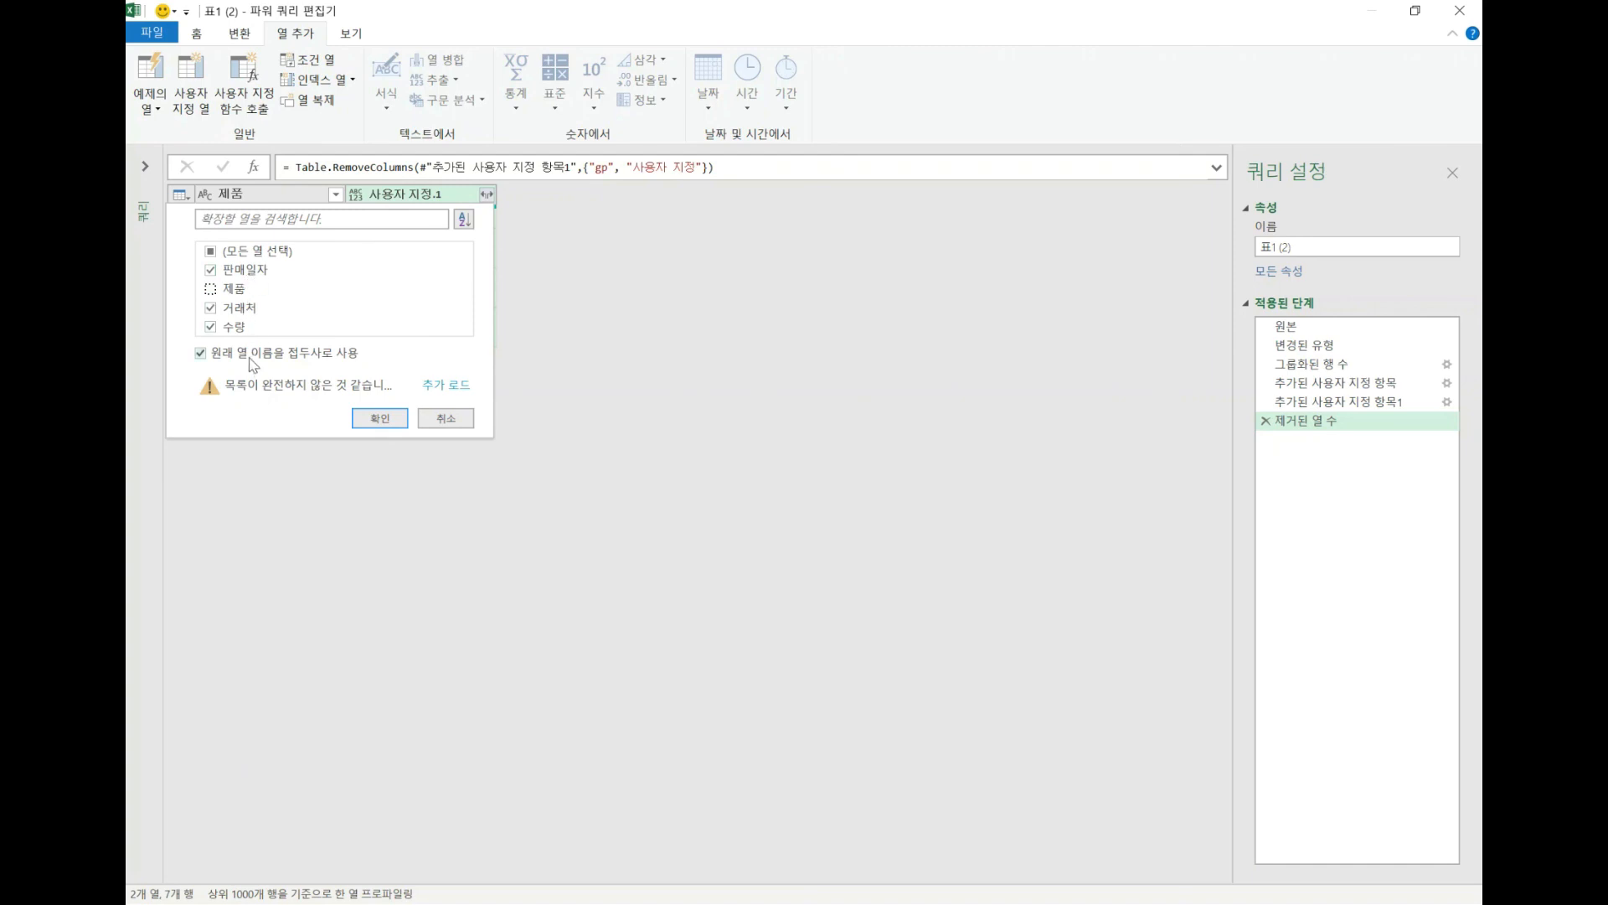
left_click(376, 418)
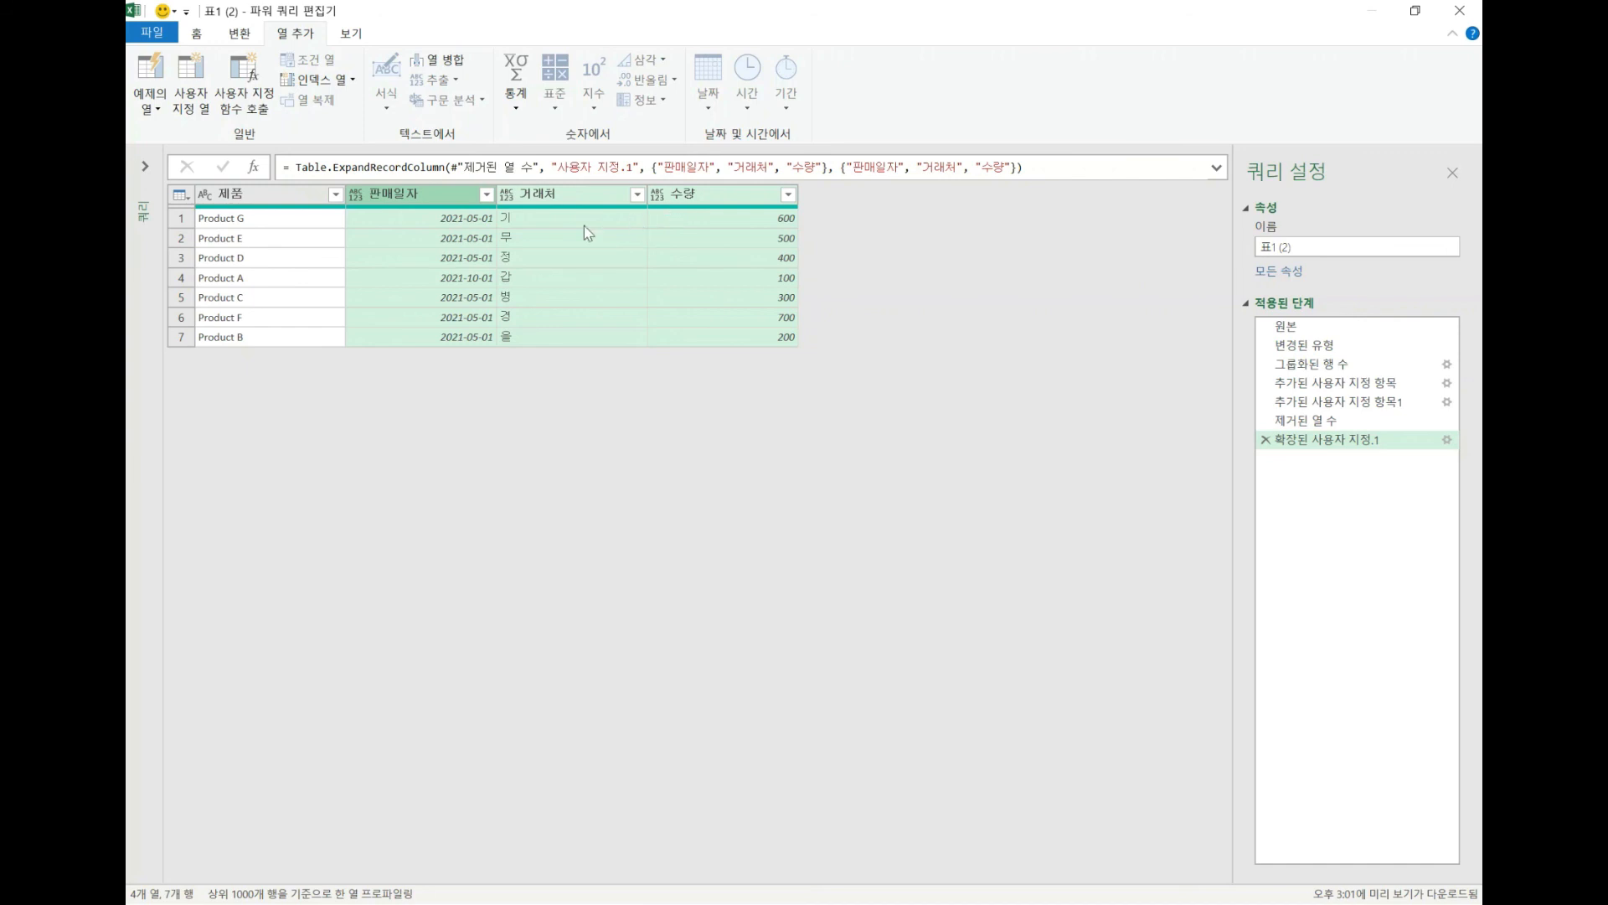
Set the column data types to date for 판매일자, text for 거래처 and decimal number for 수량
left_click(364, 199)
left_click(387, 317)
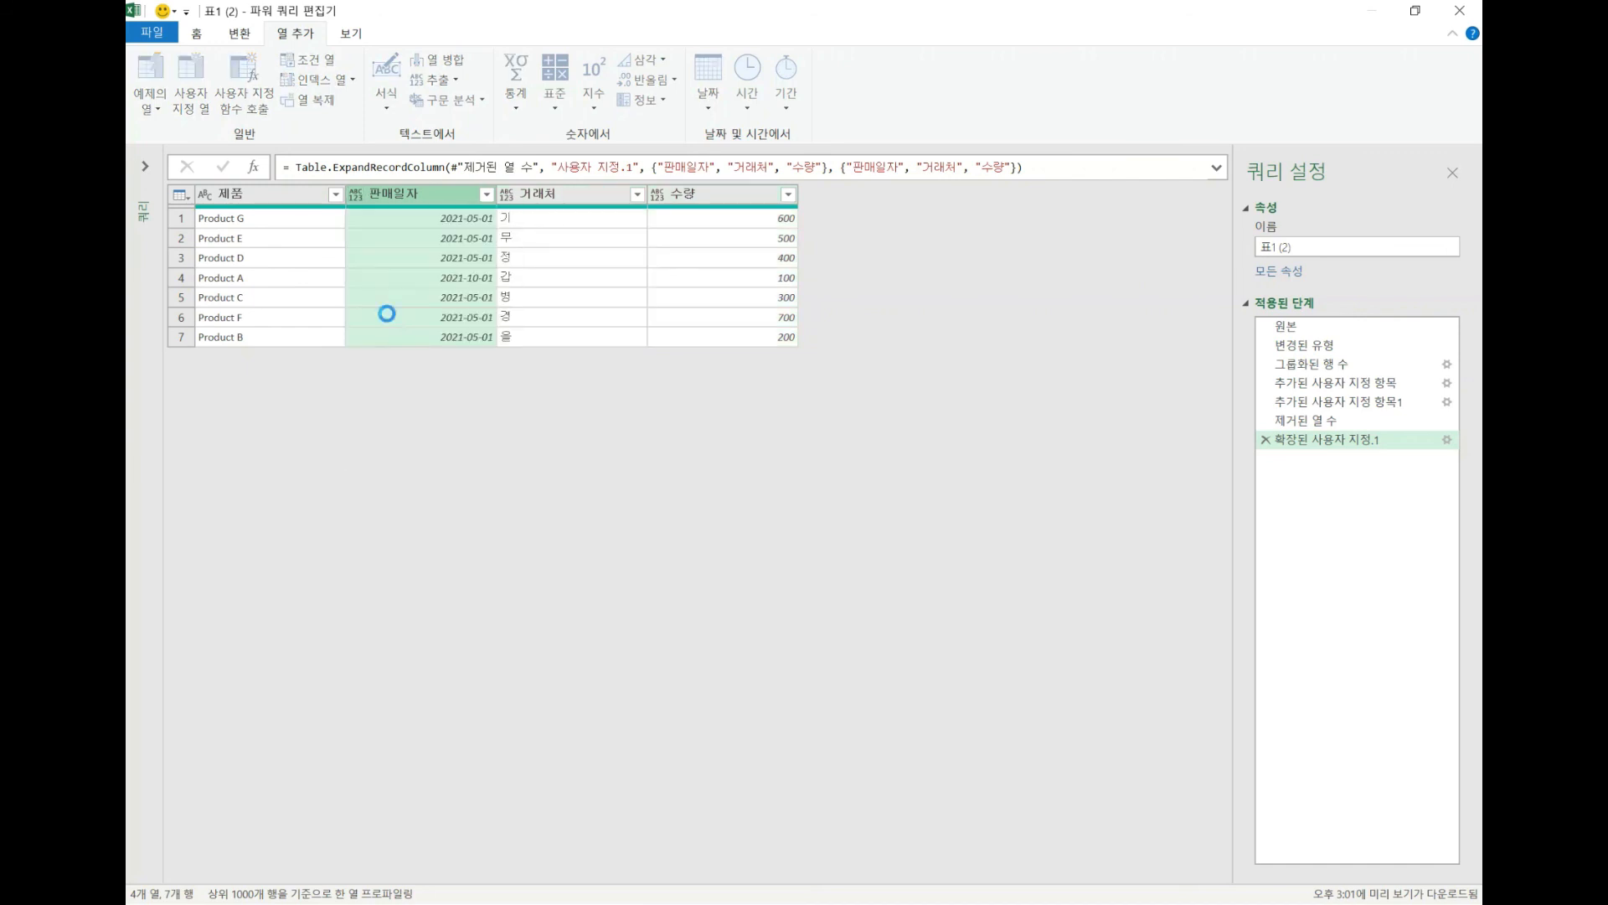
left_click(507, 195)
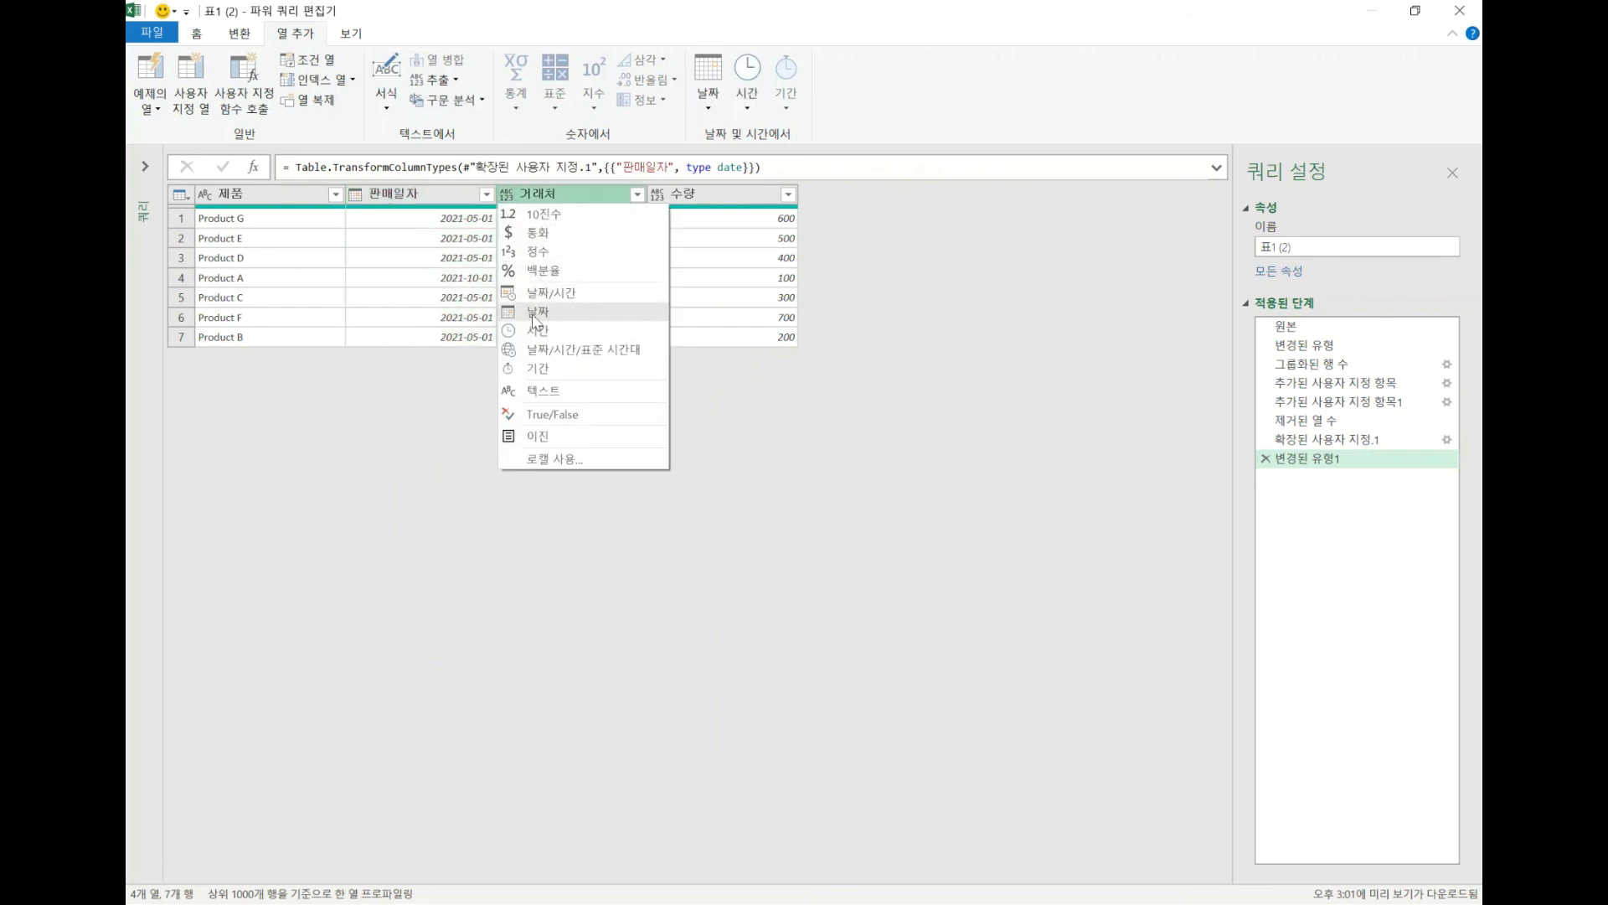
left_click(549, 390)
left_click(658, 196)
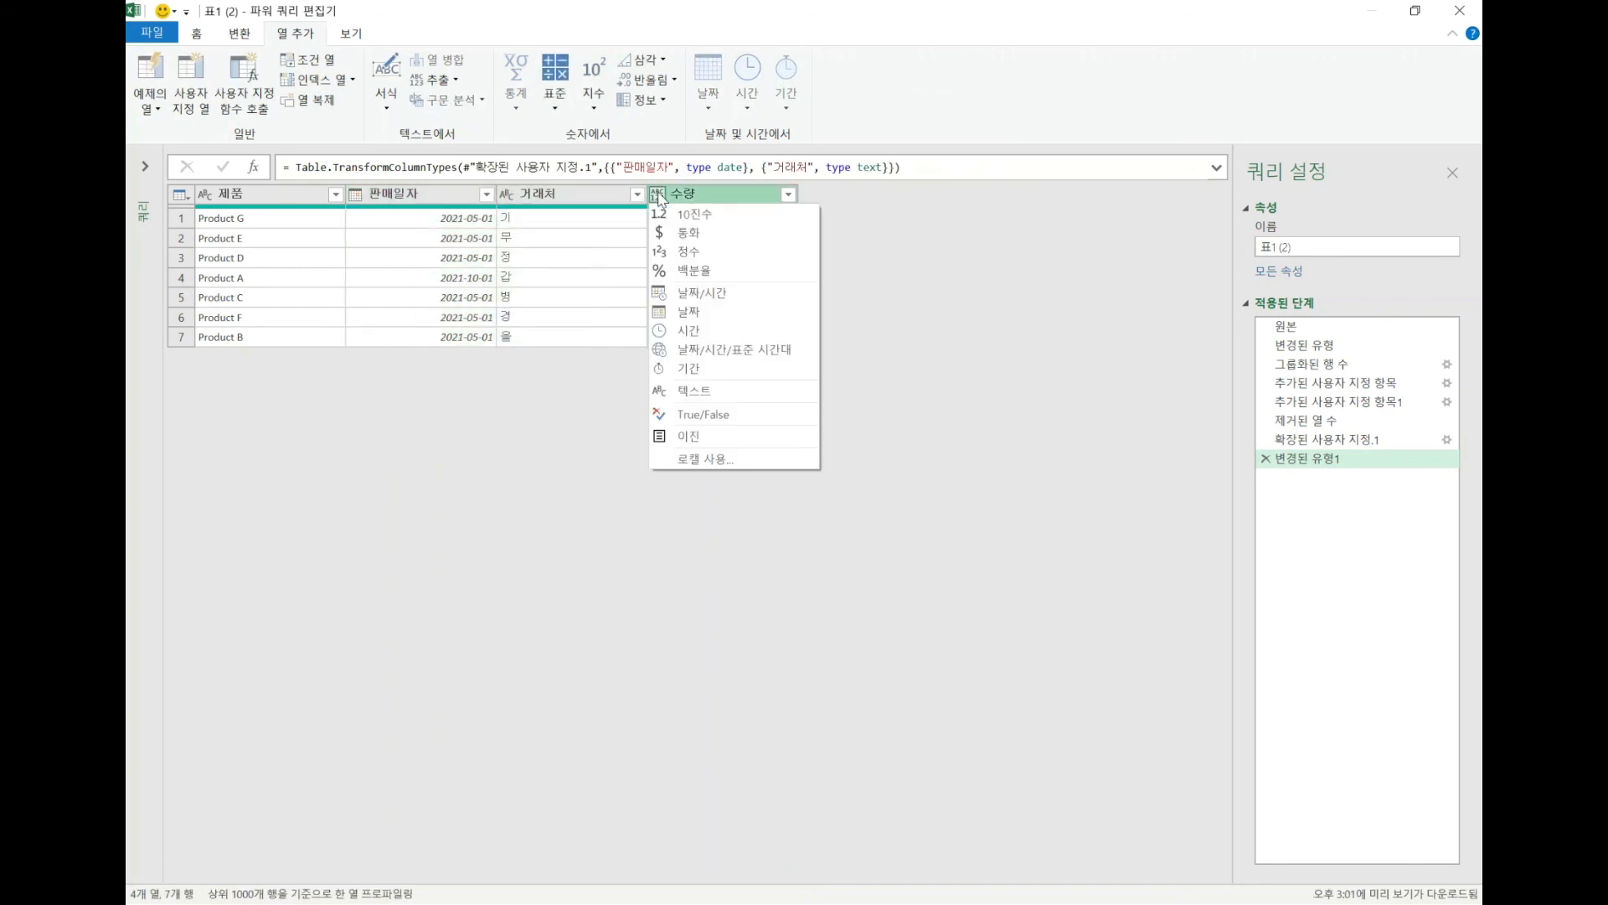
left_click(691, 221)
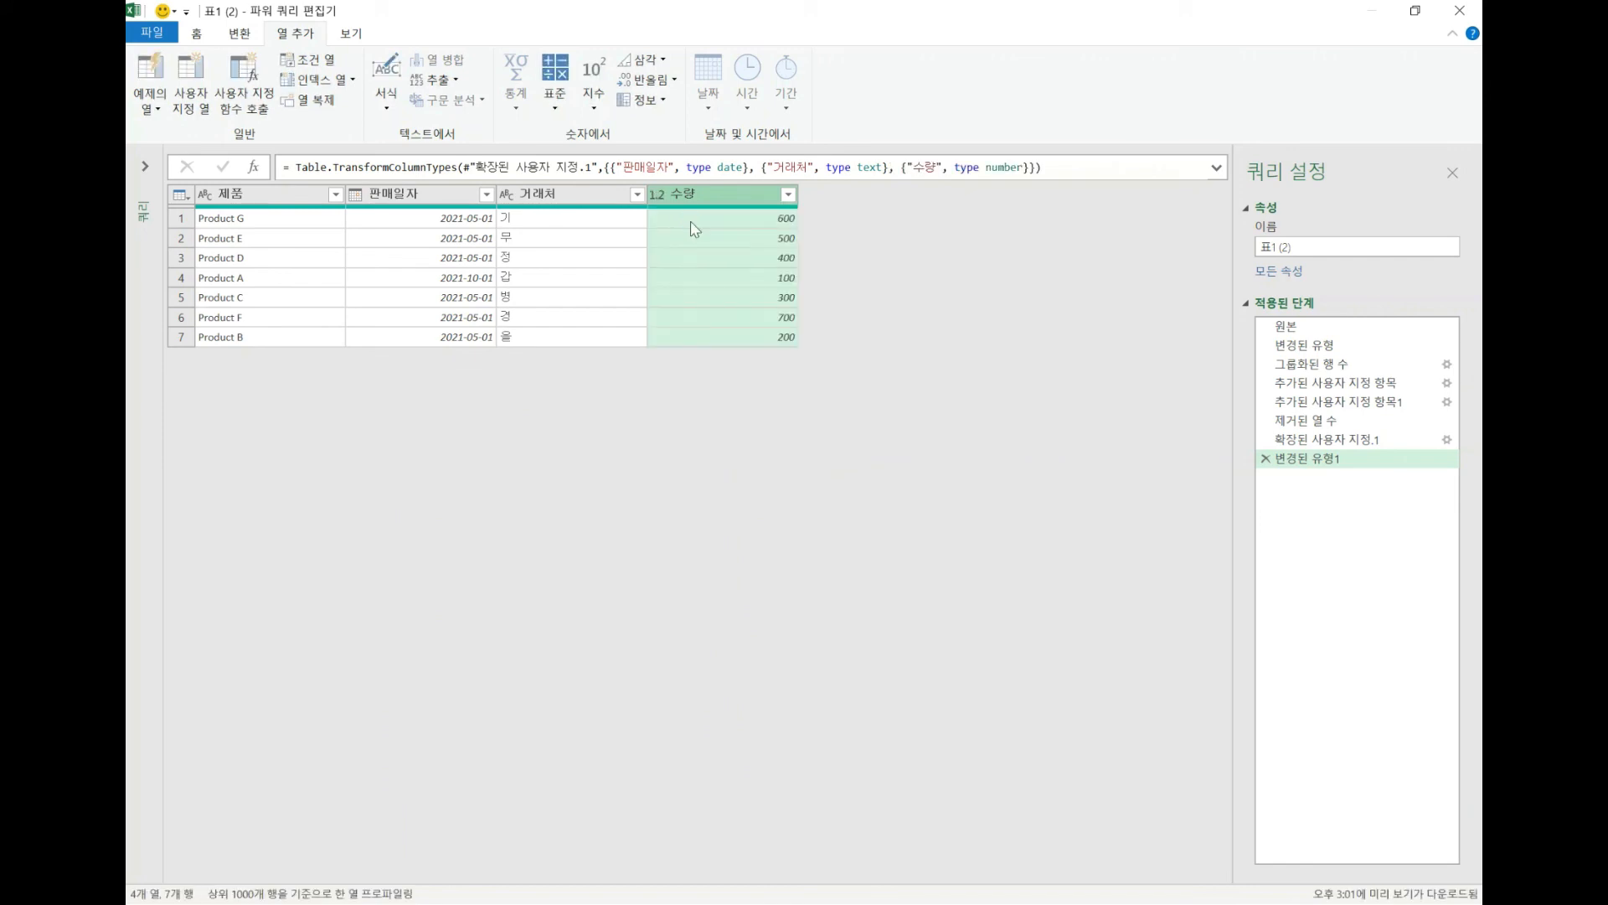
Close the query editor and load the result as a table at cell H2 of Sheet1, then close the queries pane
left_click(197, 33)
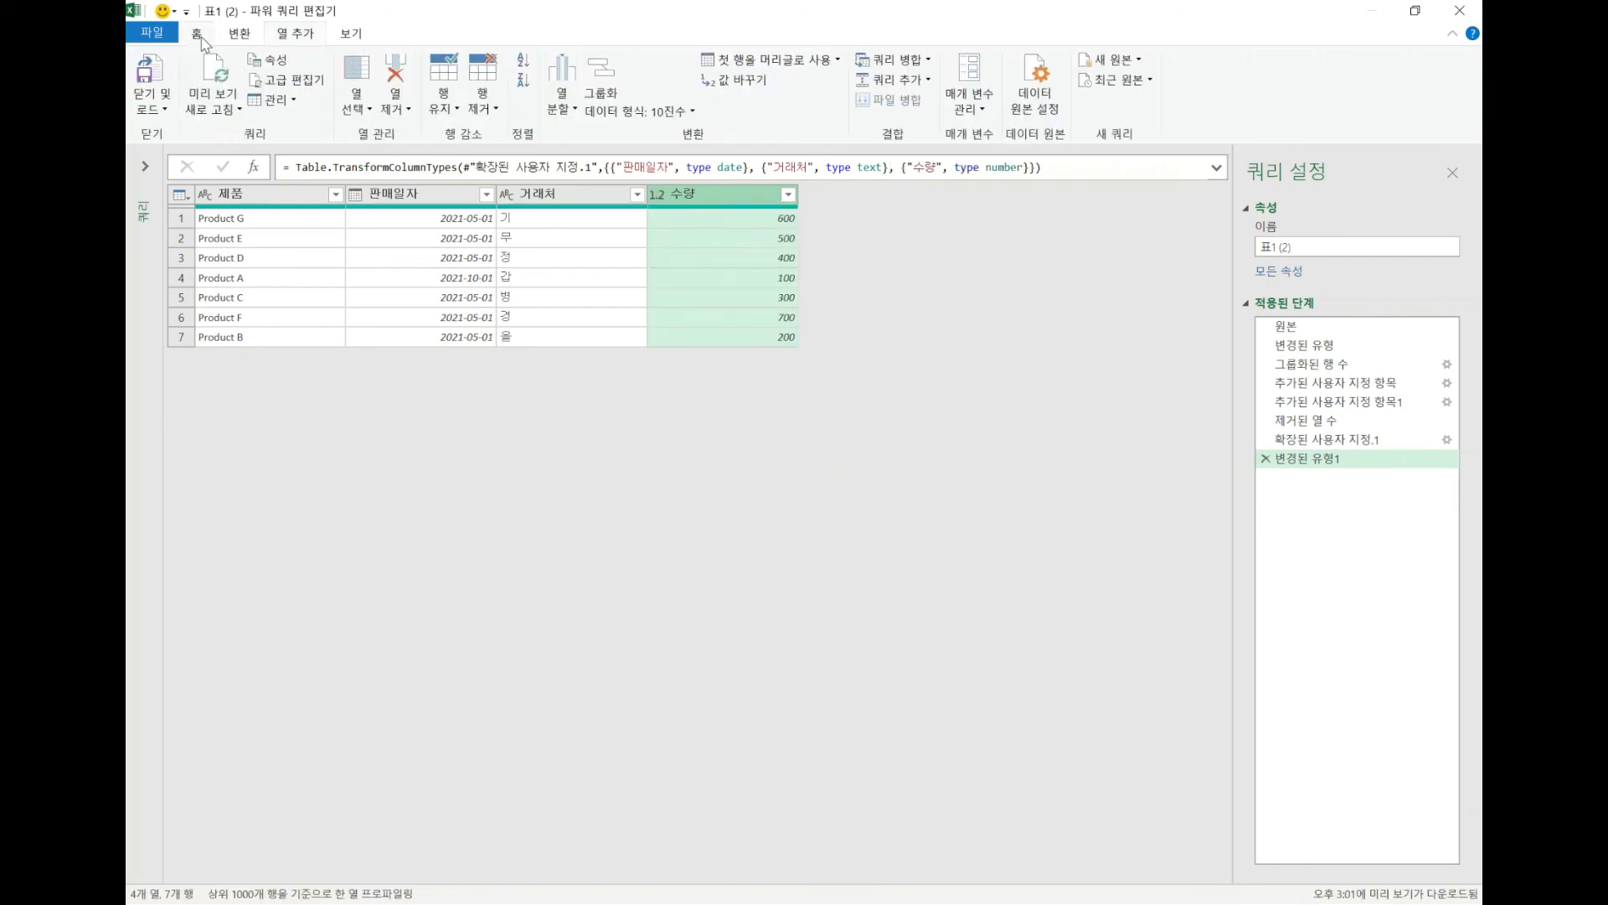
left_click(173, 108)
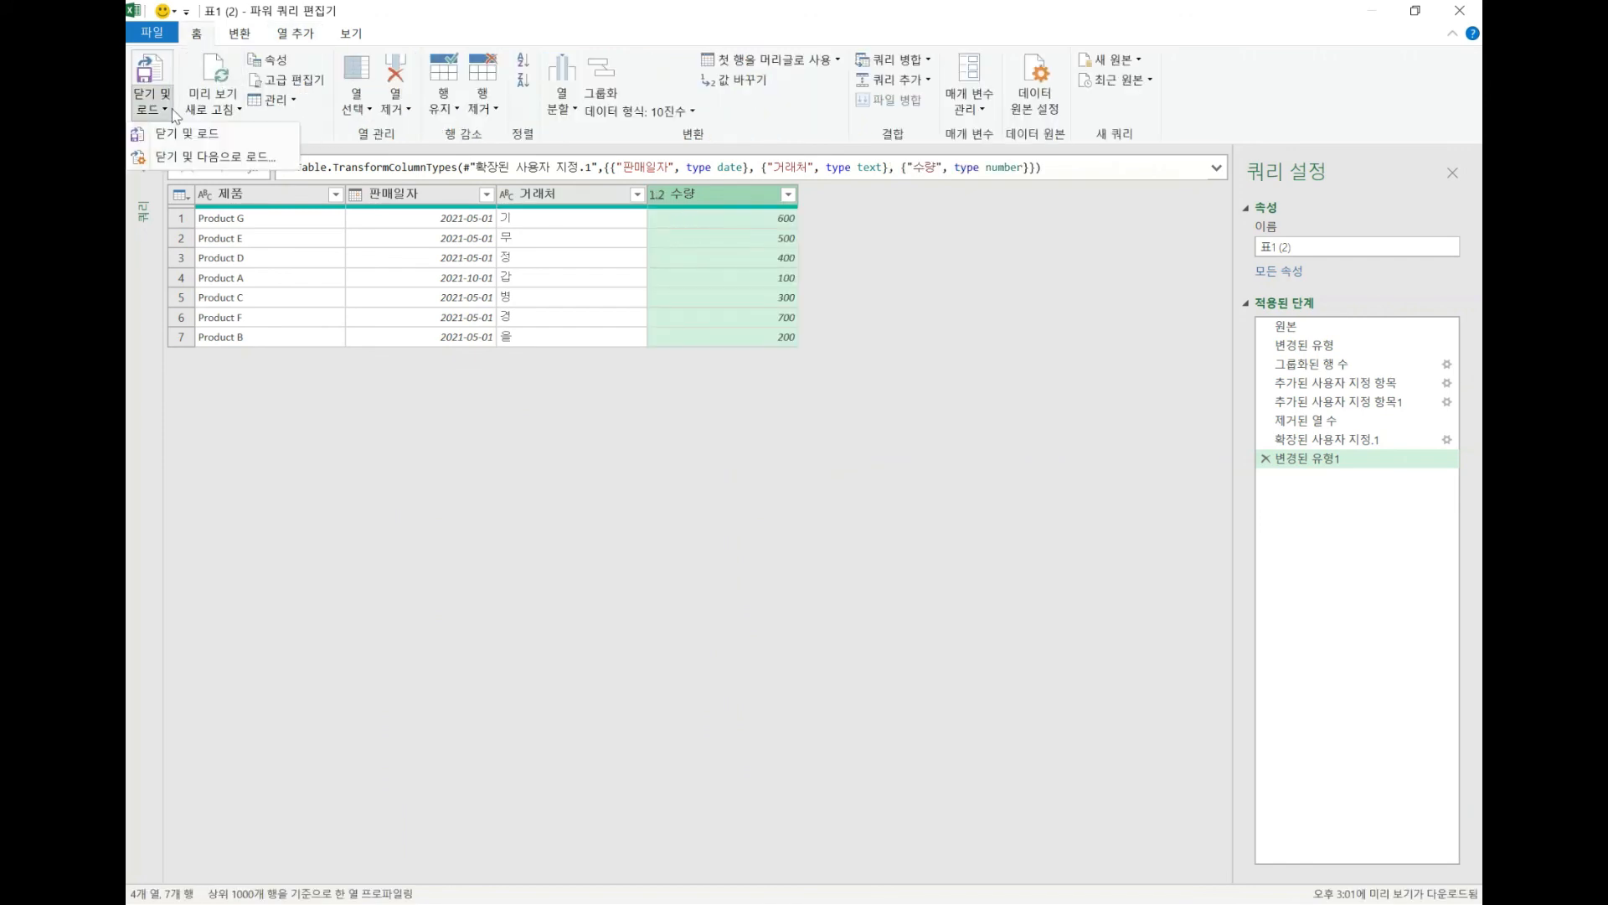
left_click(194, 159)
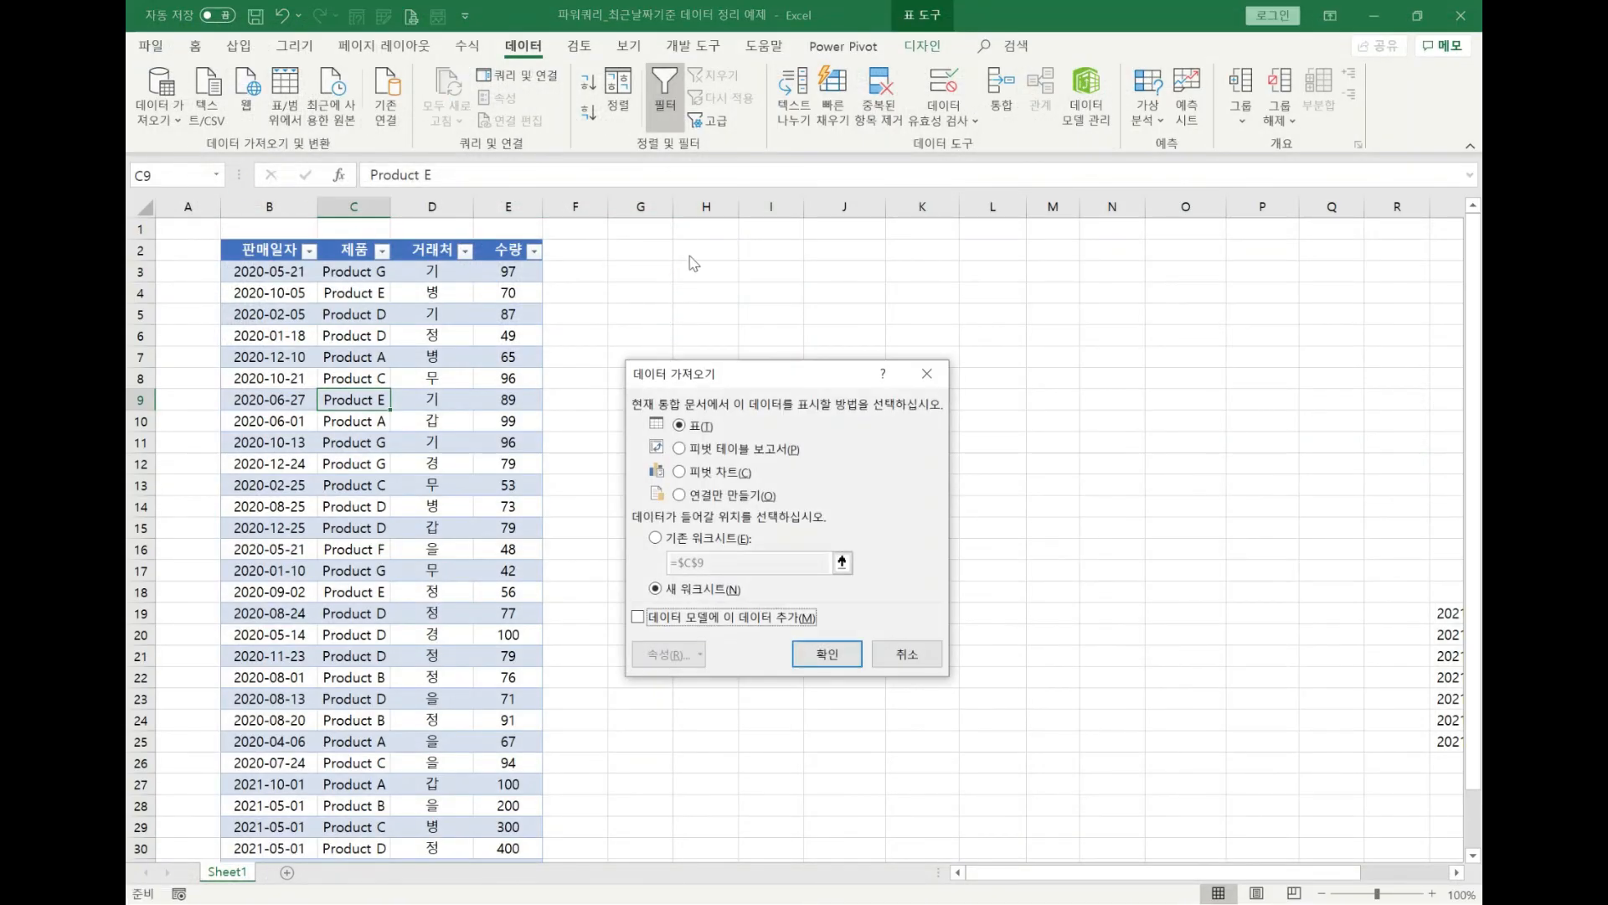
left_click(700, 540)
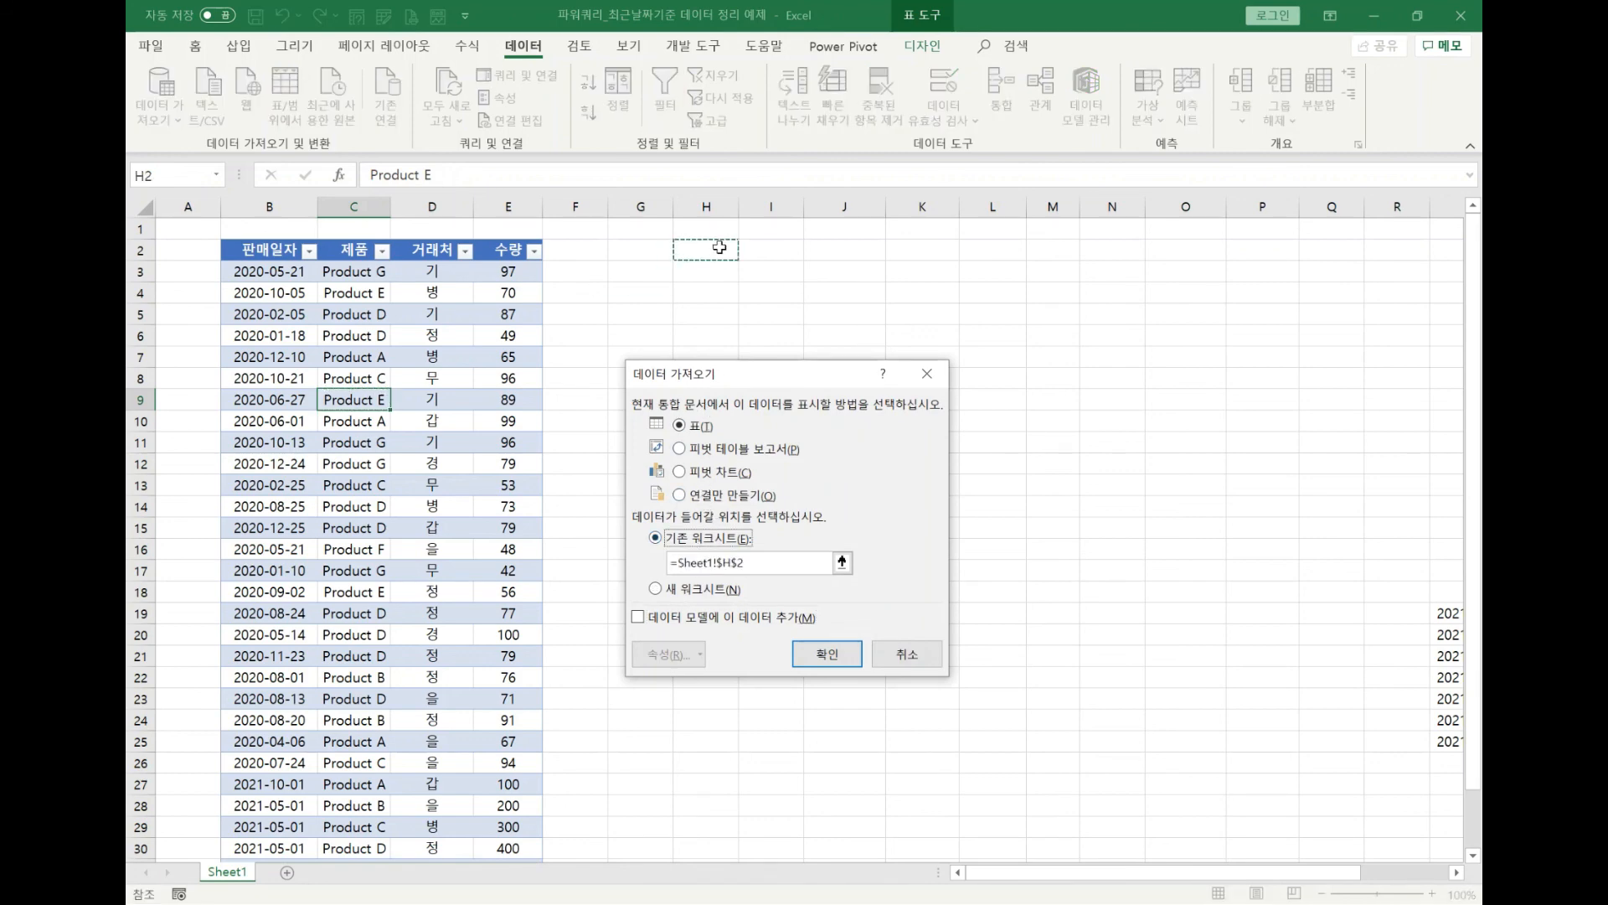
left_click(831, 653)
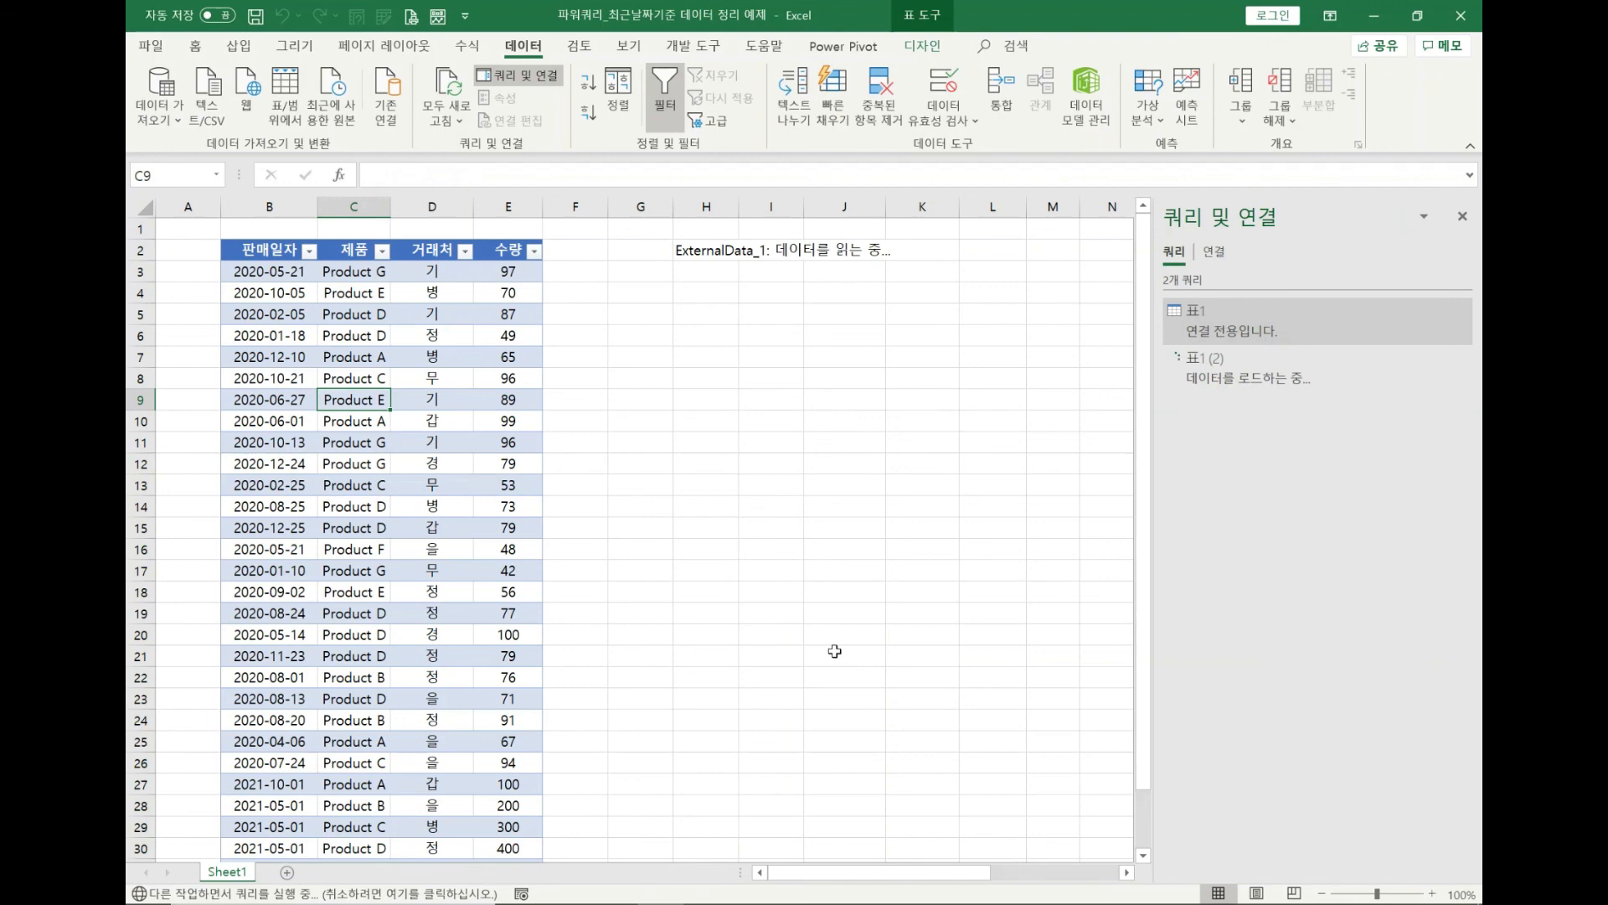
left_click(1463, 216)
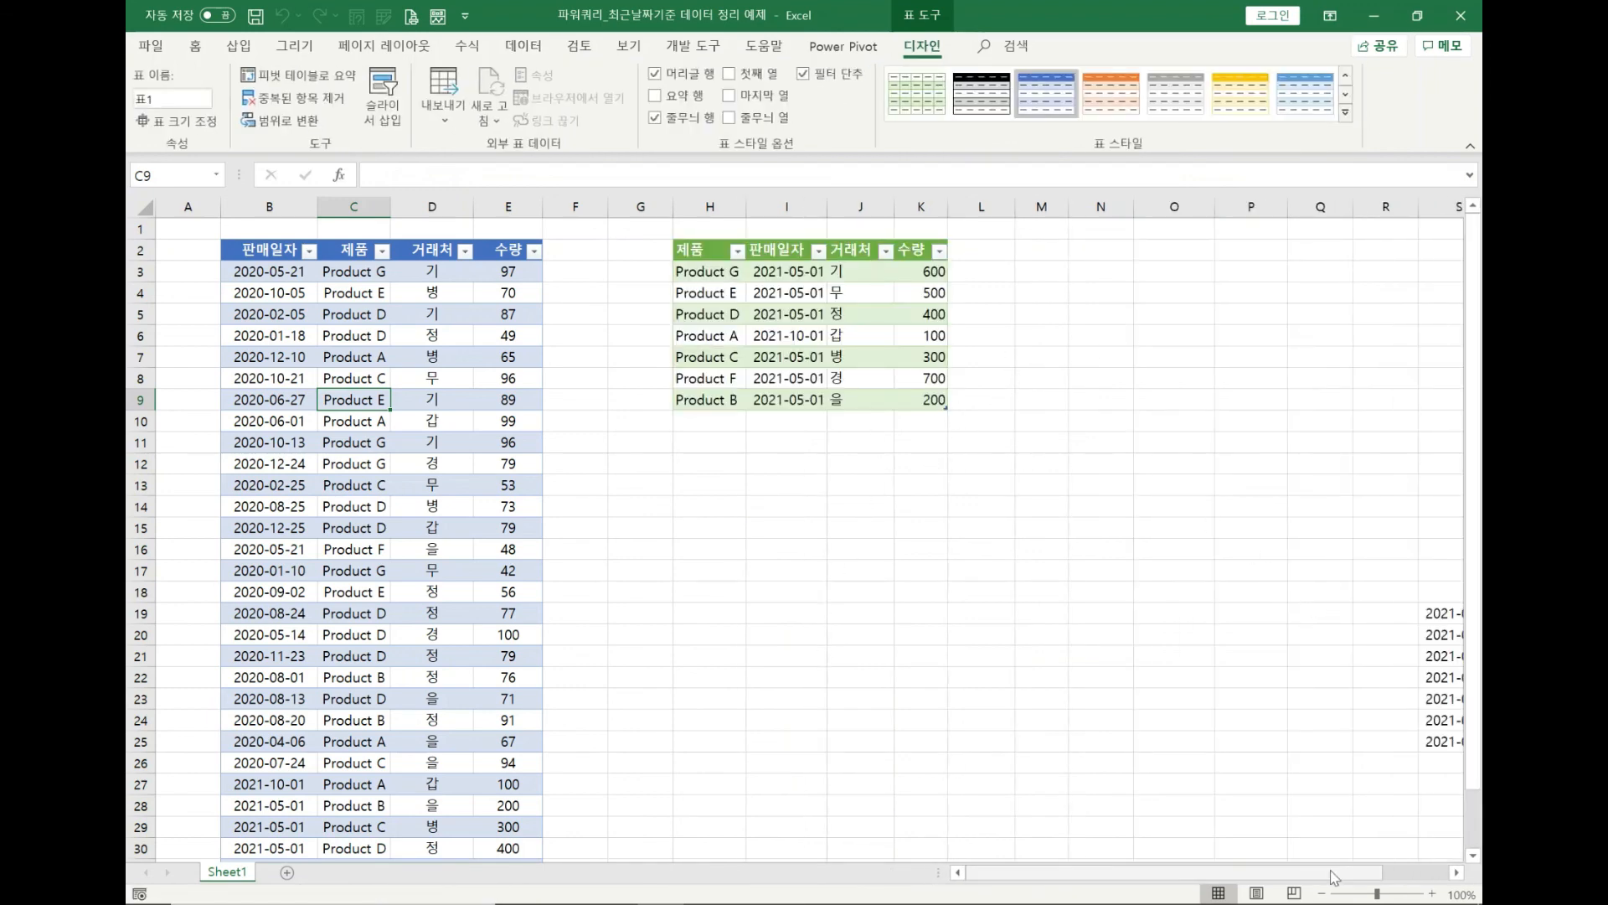
Copy the sample sales rows in S19:V25 and append them below the source table, starting at cell B34
scroll(1336, 872, "right", 3)
left_click_drag(1242, 620, 721, 741)
key("ctrl+c")
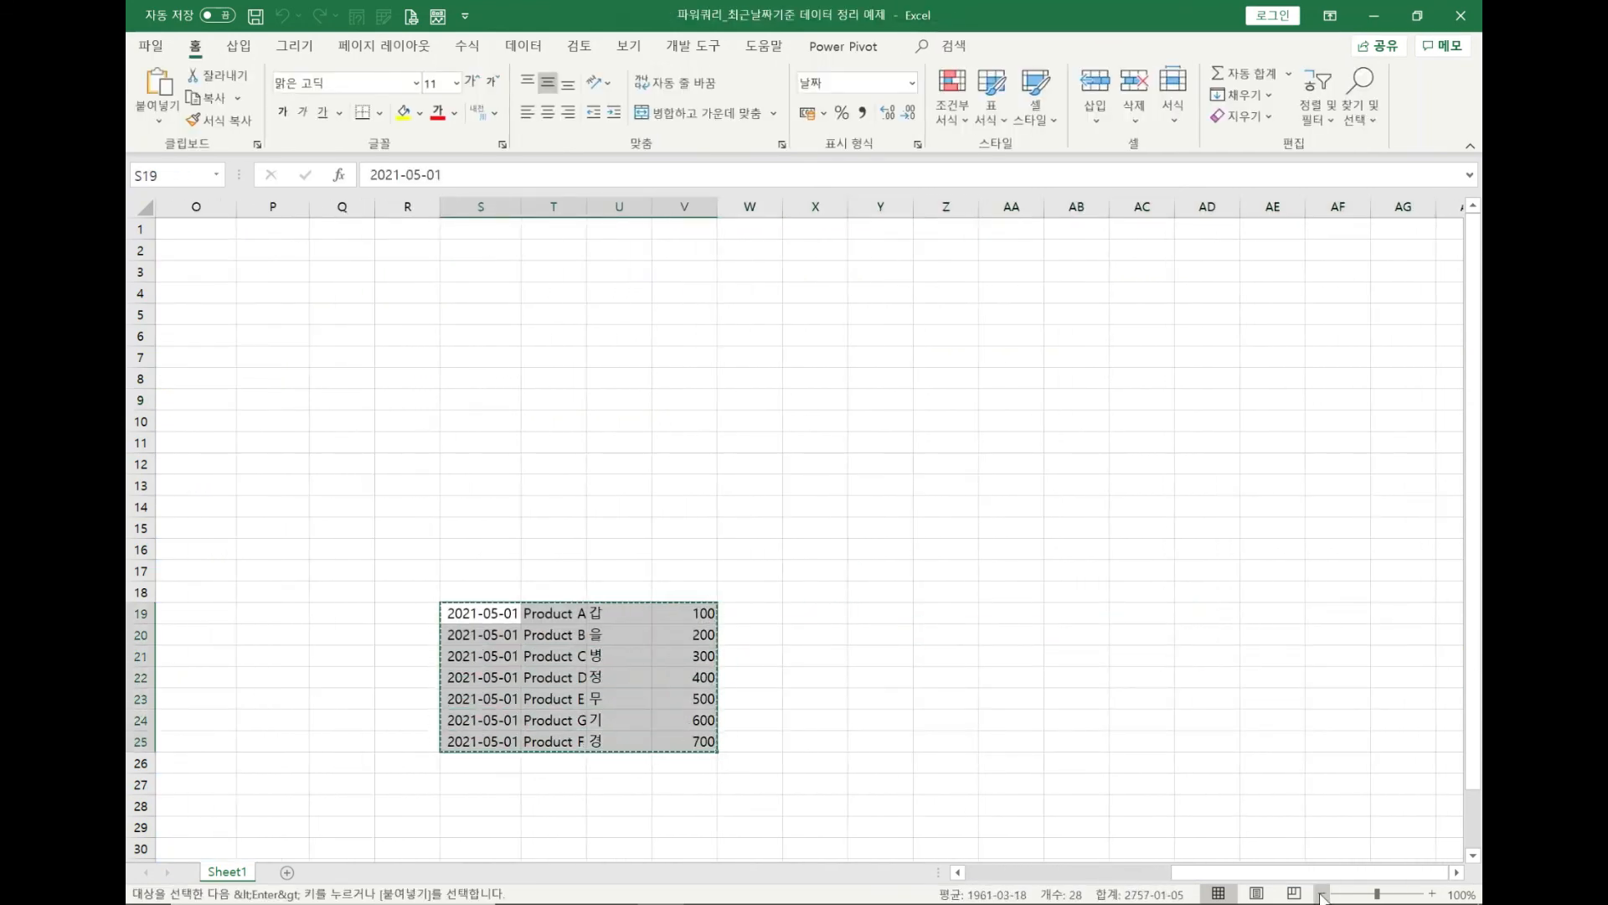
left_click_drag(1304, 873, 988, 871)
scroll(403, 651, "down", 7)
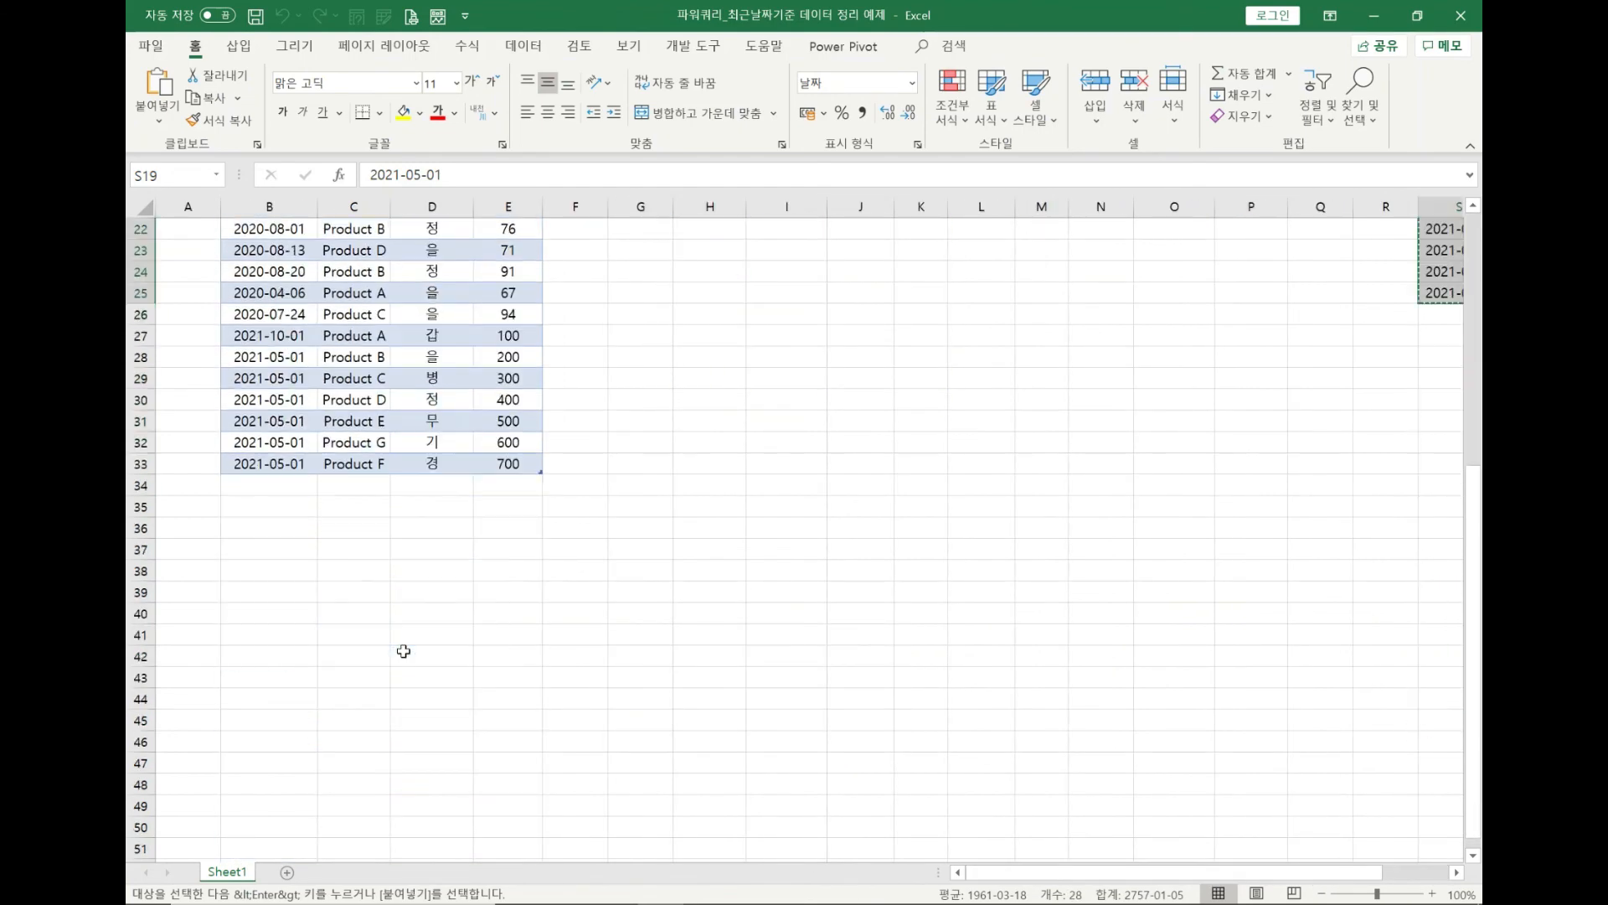
left_click(293, 489)
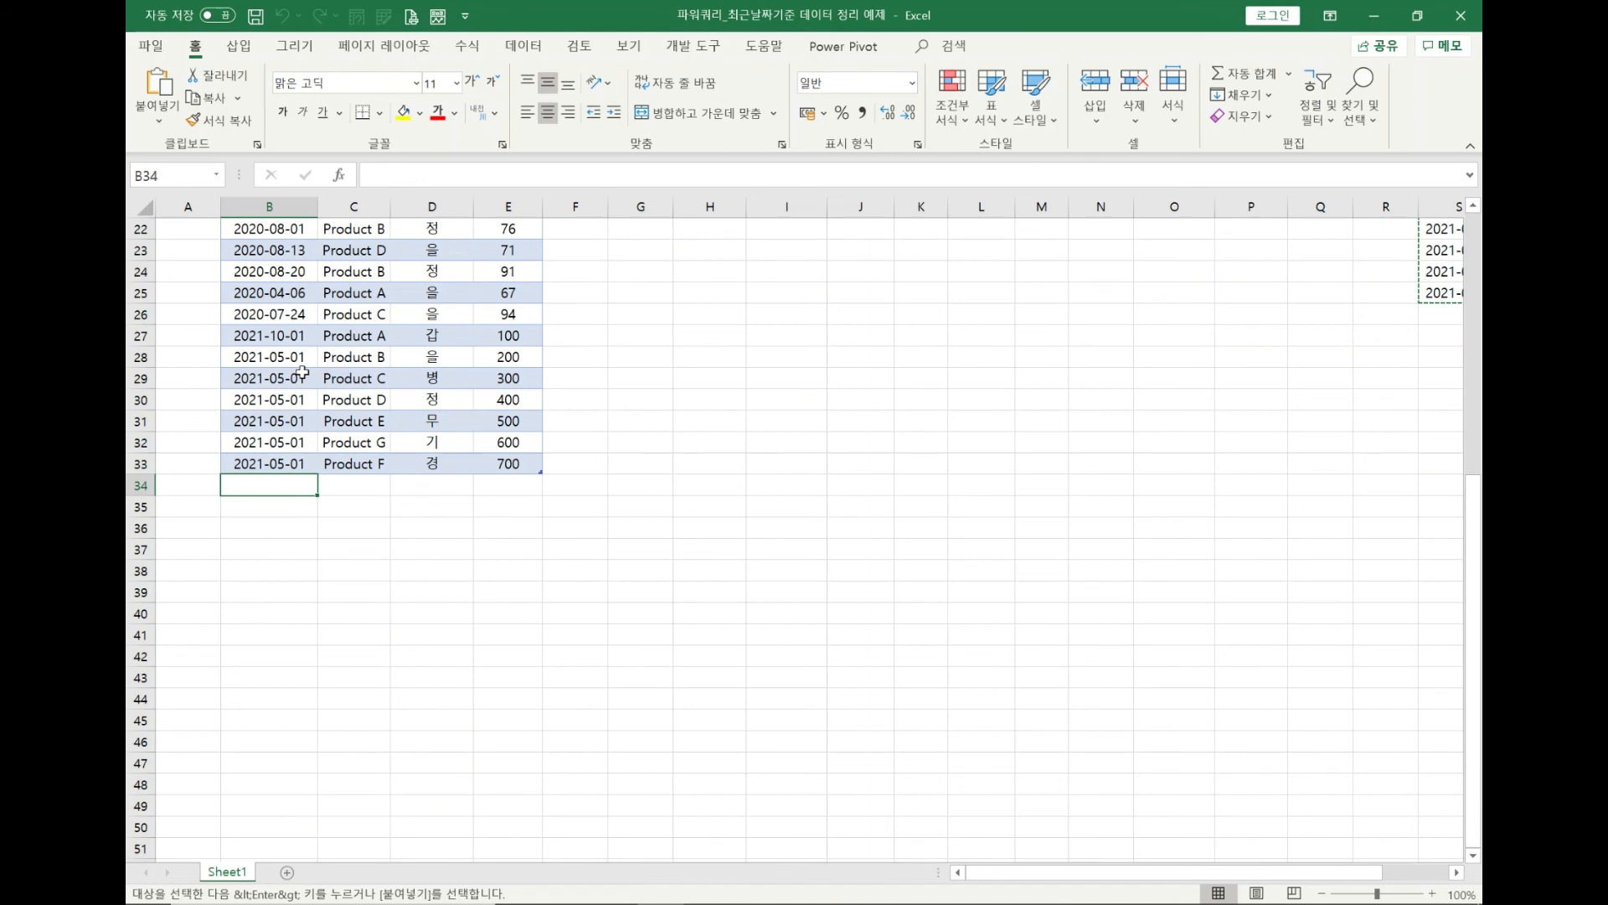
key("ctrl+v")
Set the sale dates of all the newly appended rows, B34:B40, to 2022-12-31
left_click_drag(294, 485, 295, 609)
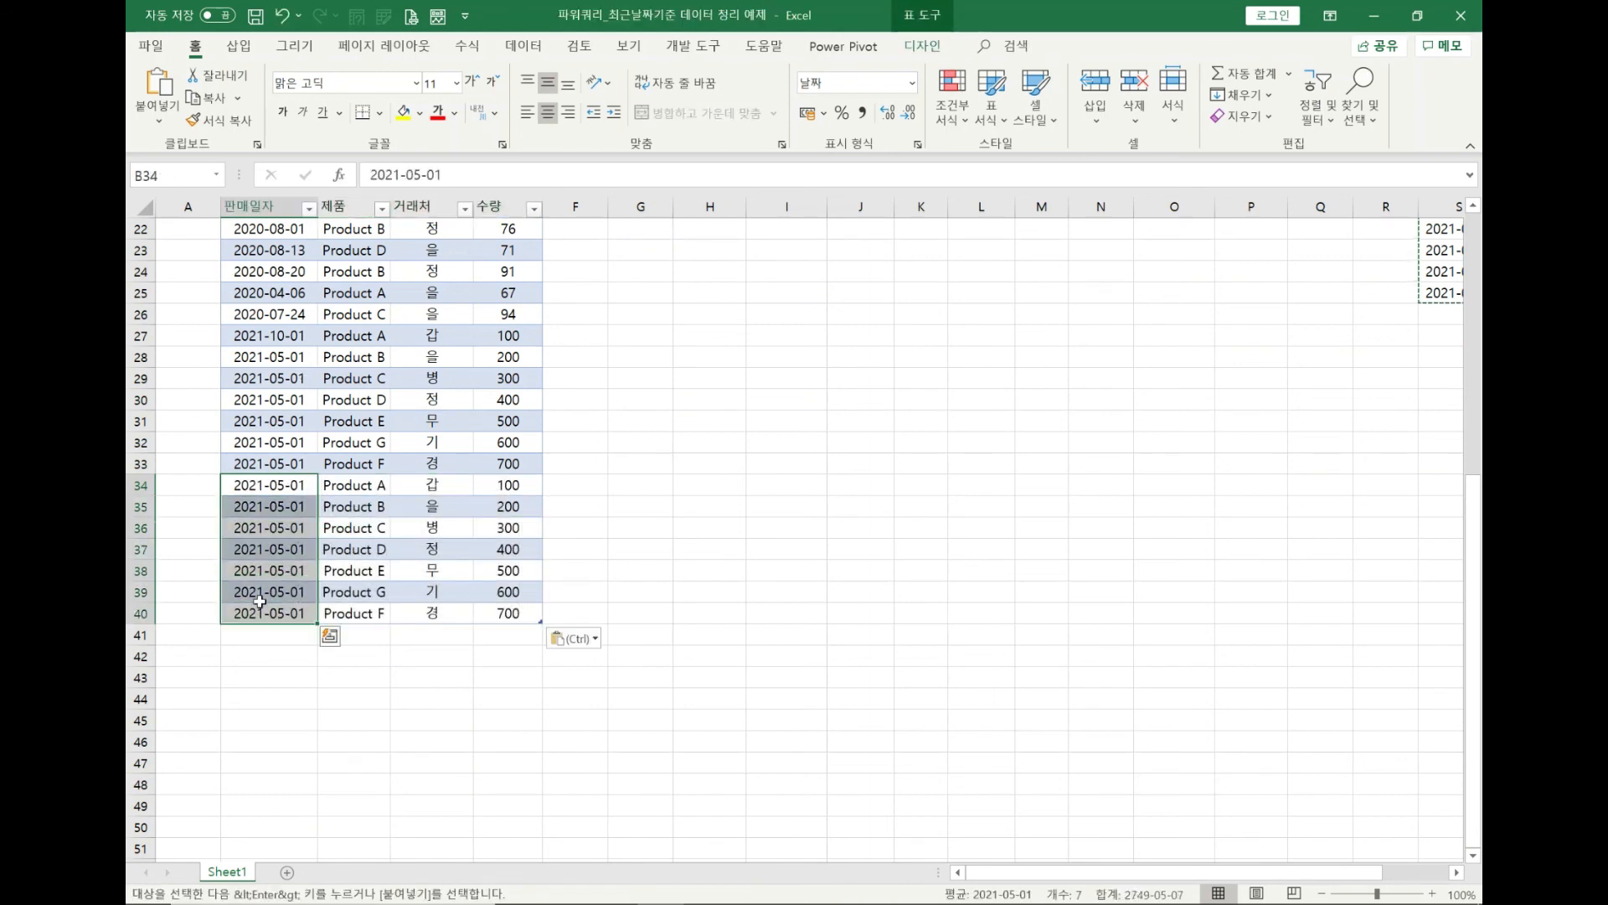
type("2022-12-31")
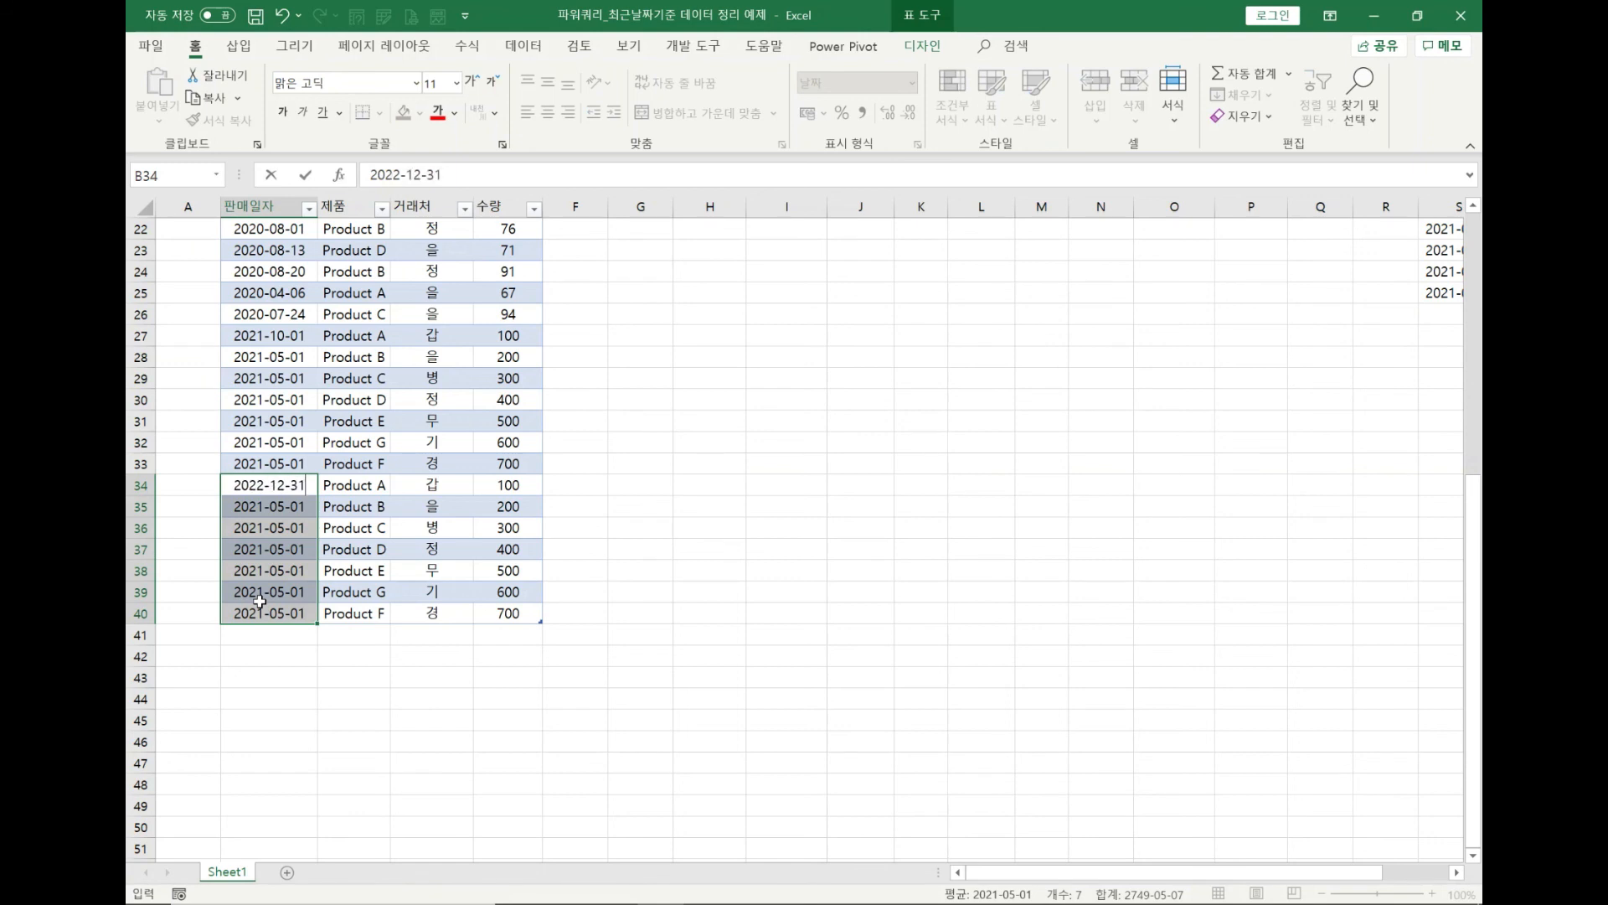
key("ctrl+Return")
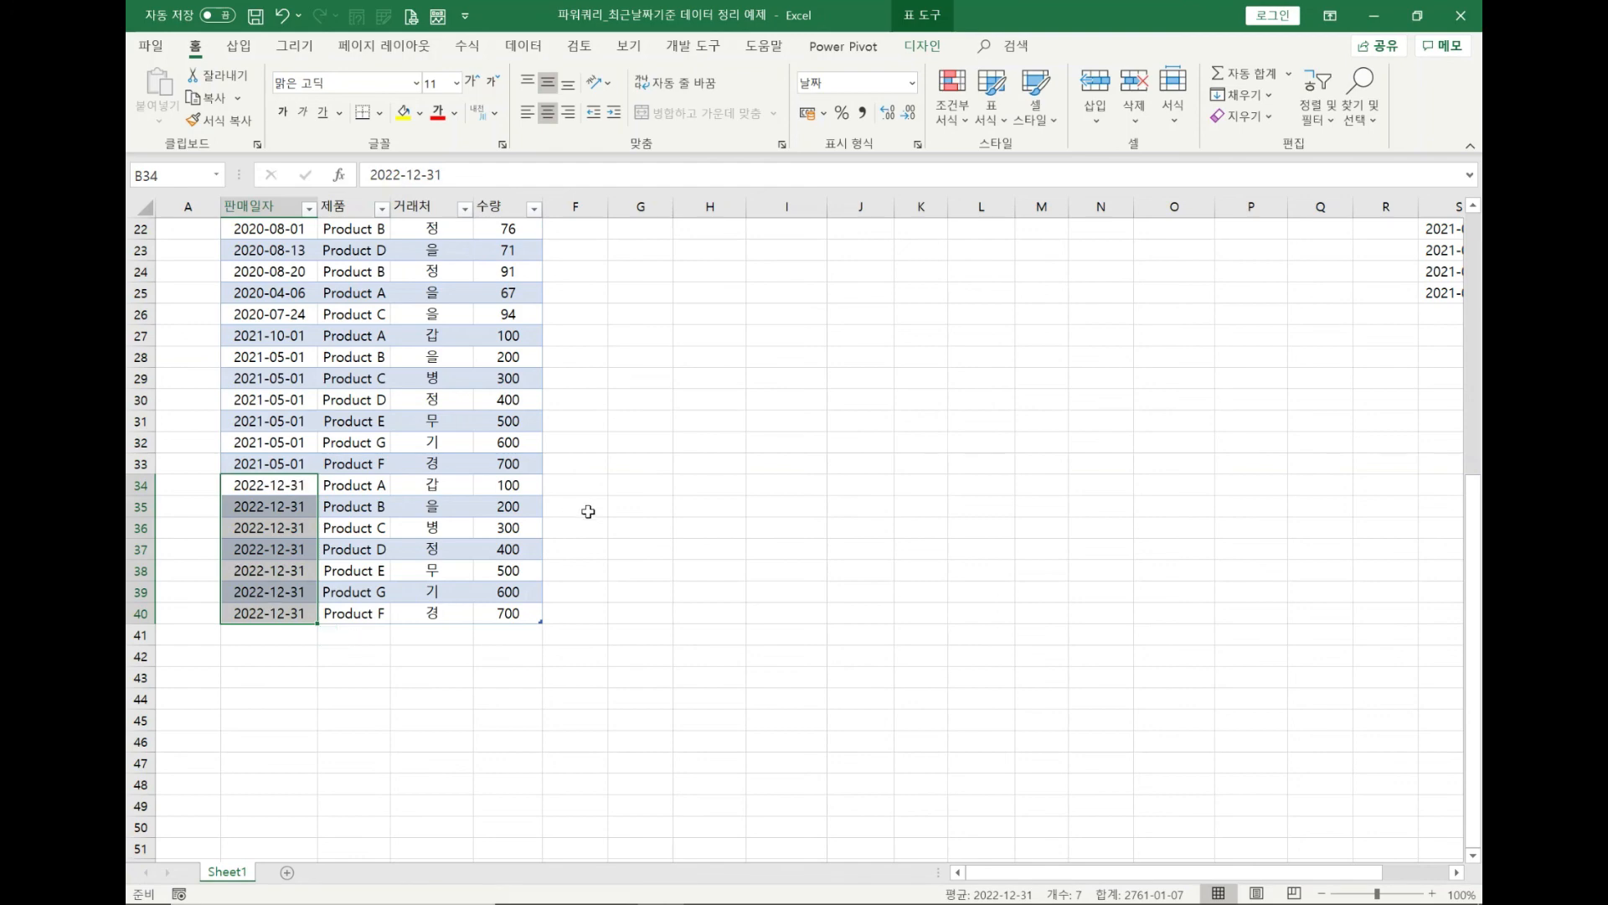
Refresh all queries so the result table at H2 picks up the appended sales rows
scroll(597, 511, "up", 7)
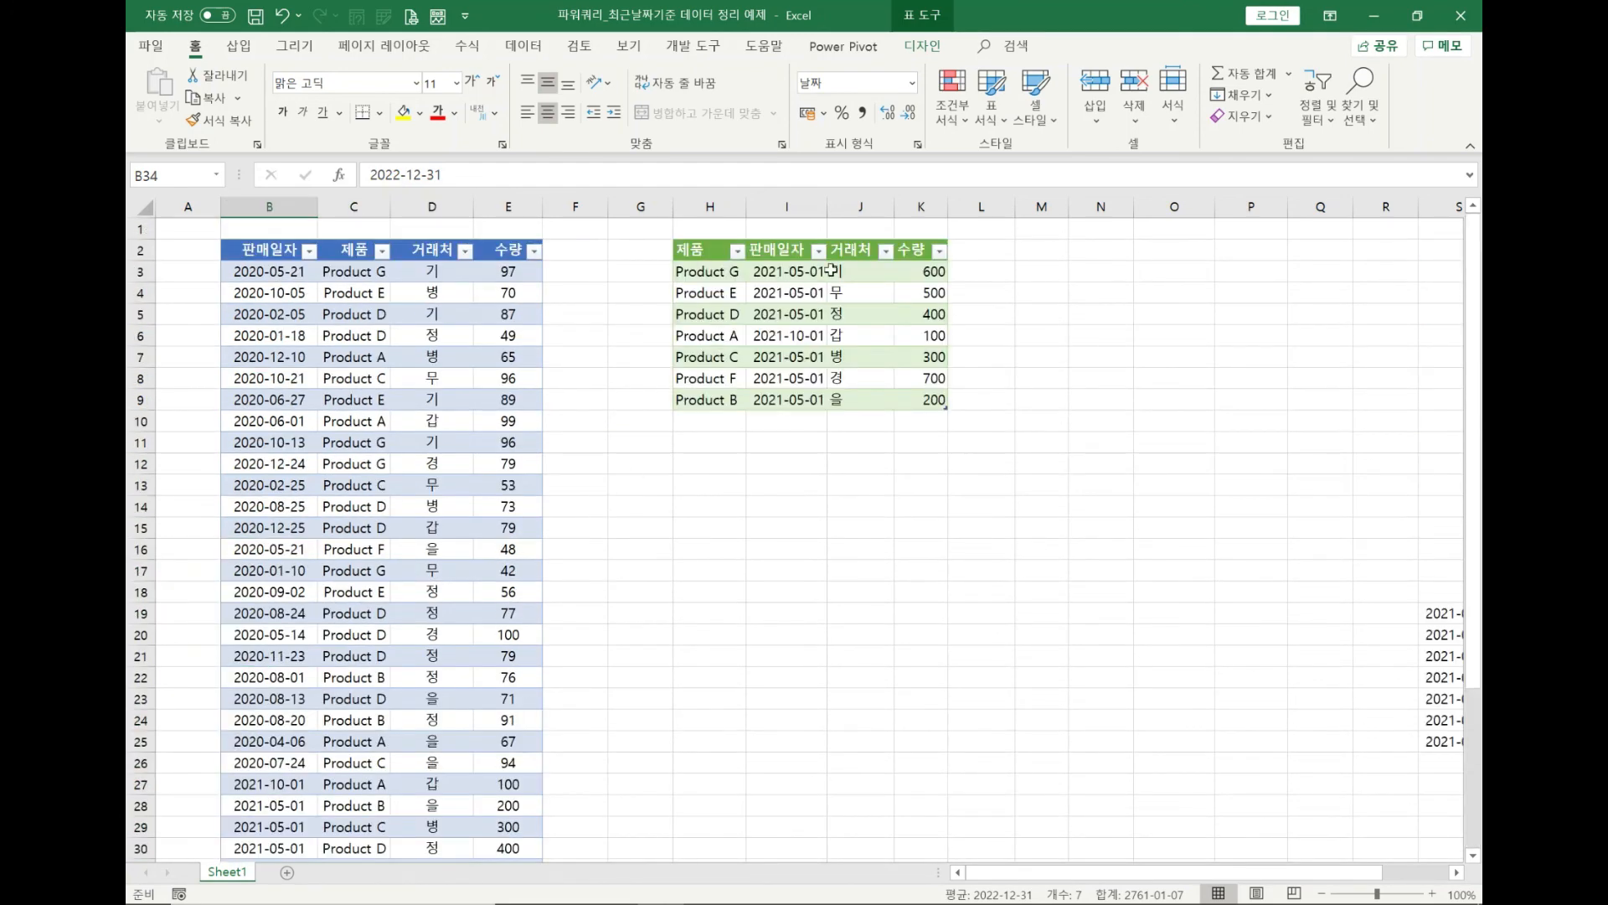
left_click(791, 313)
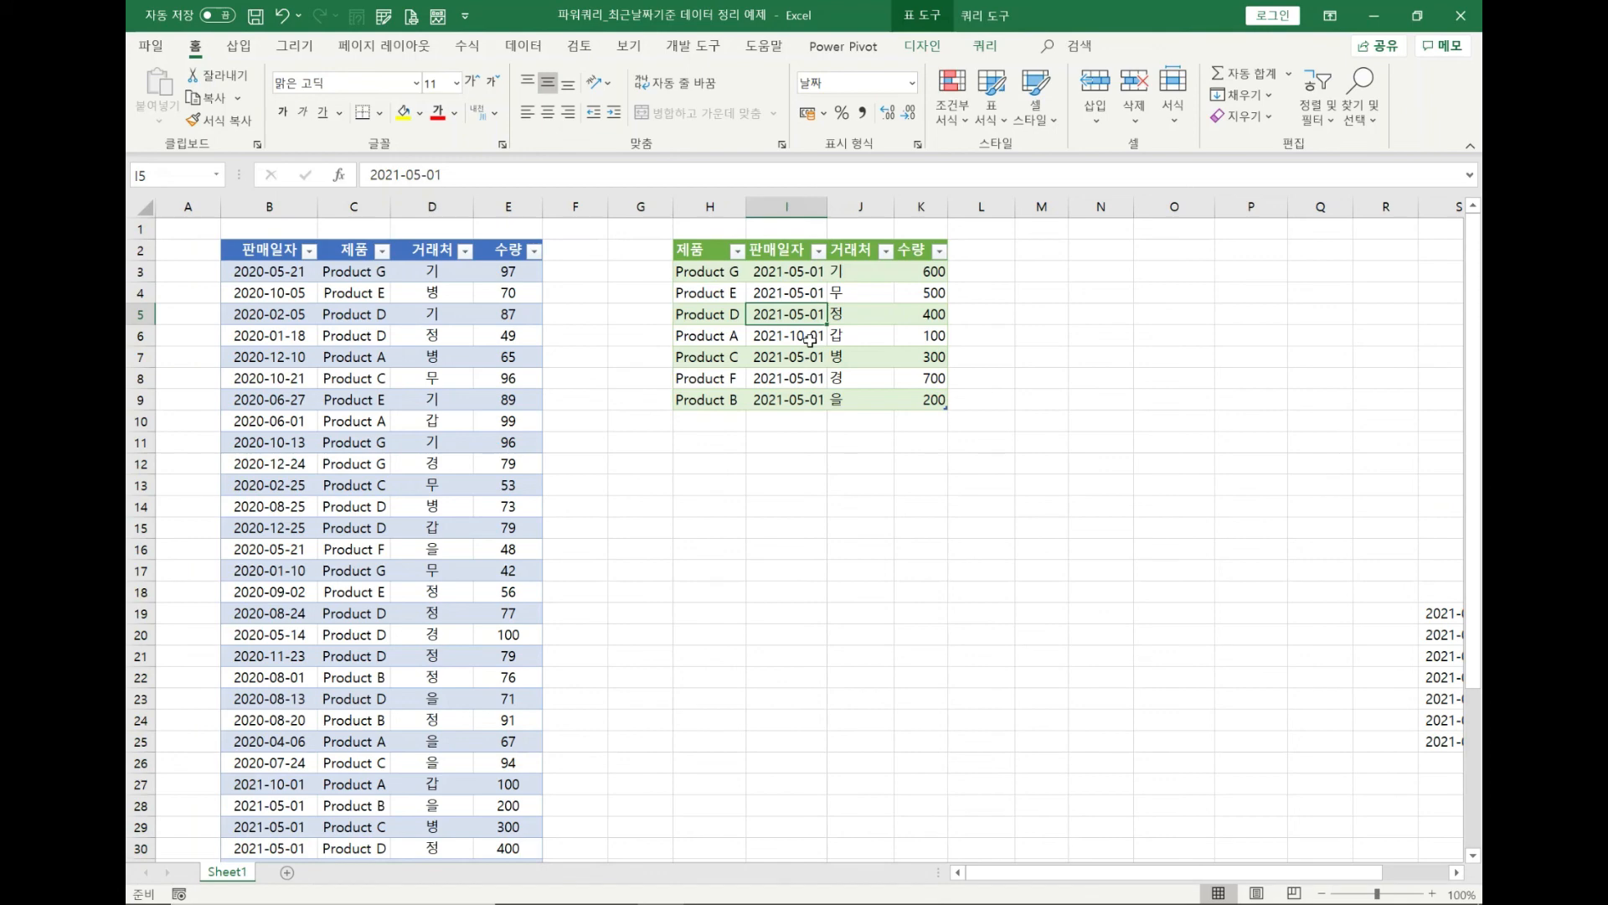
left_click(524, 46)
left_click(447, 82)
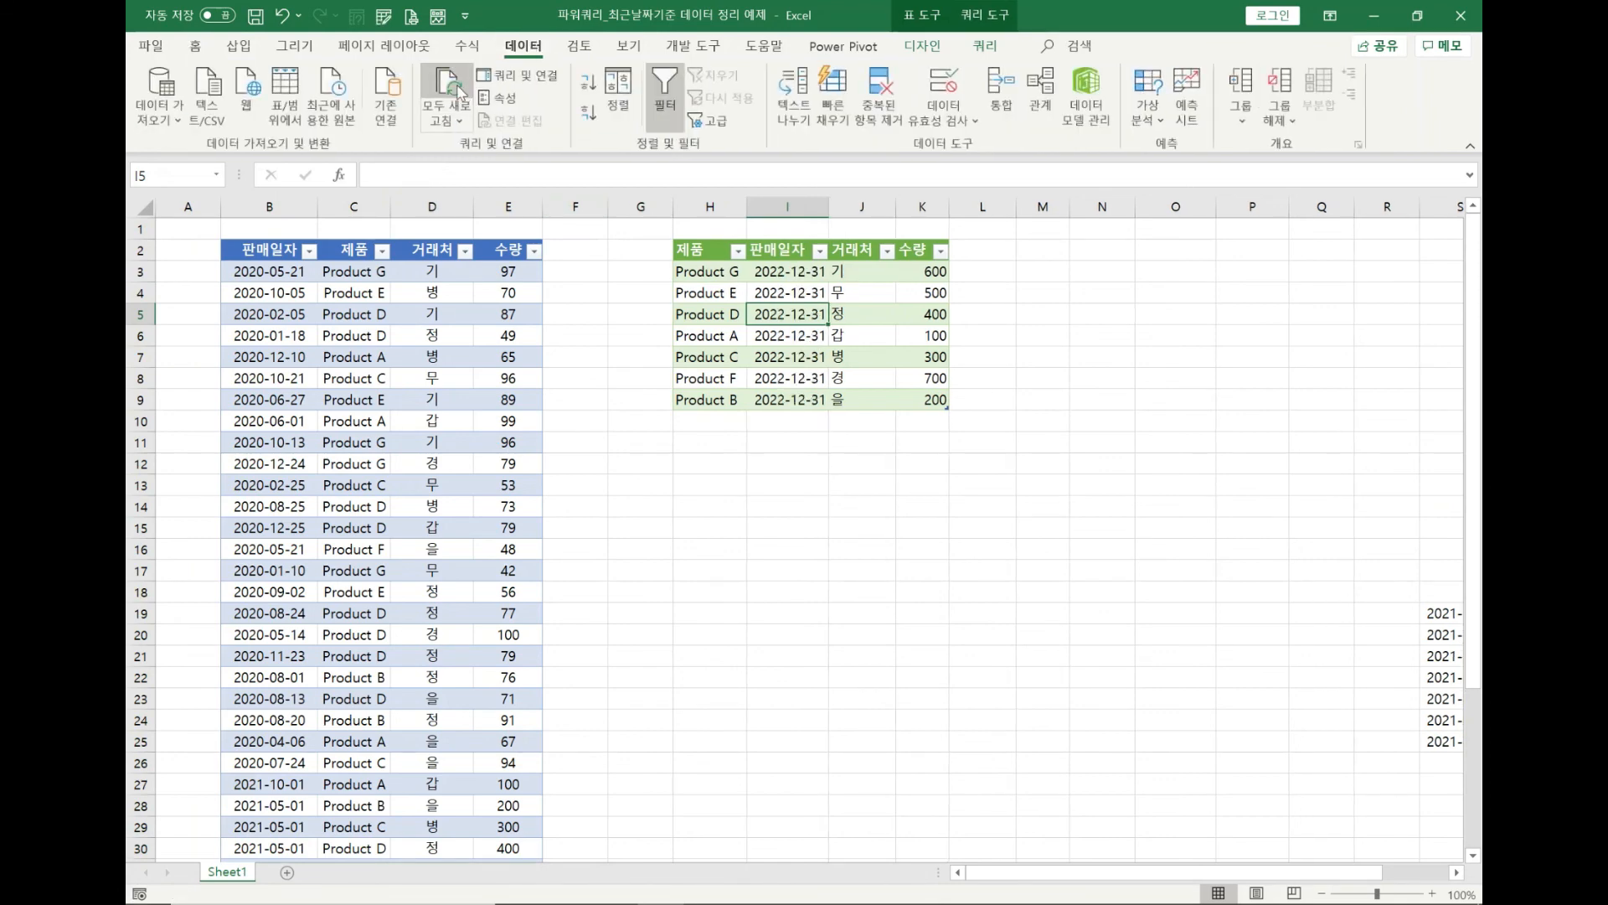